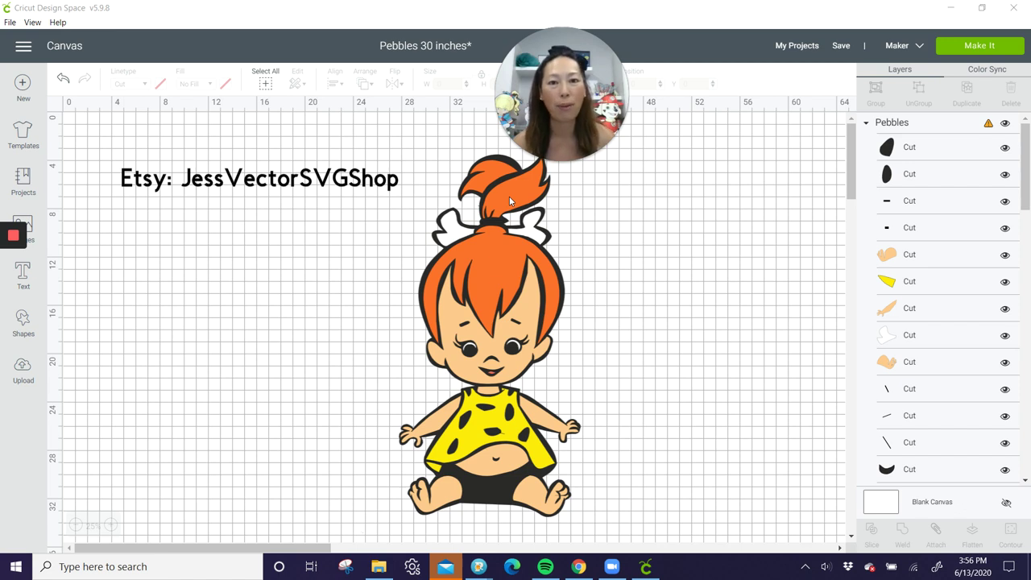
Select the whole Pebbles image and ungroup it into separate layers.
{"action": "mouse_move", "coordinate": [575, 87]}
{"action": "left_click_drag", "start_coordinate": [575, 87], "coordinate": [626, 72]}
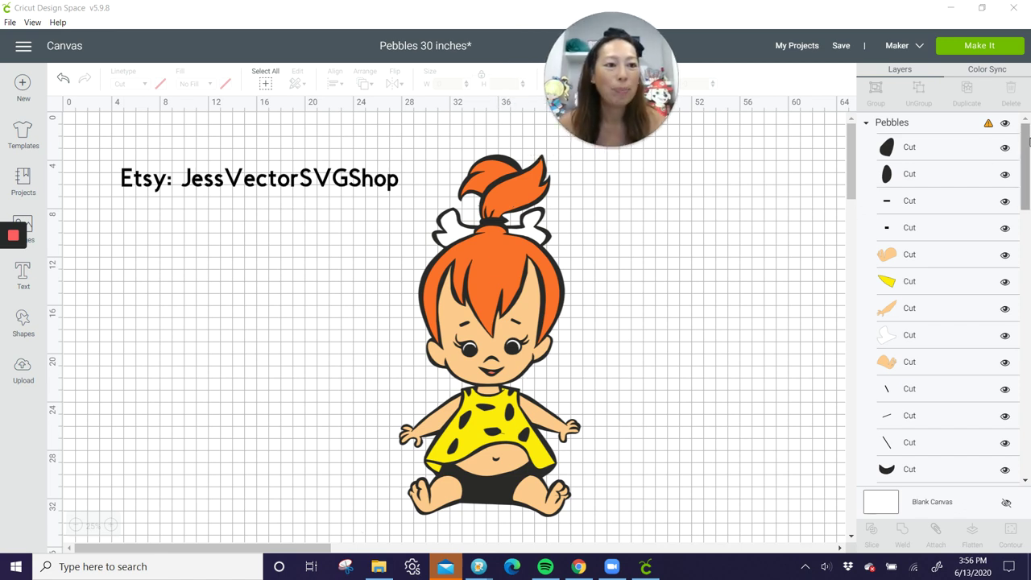
{"action": "left_click_drag", "start_coordinate": [1027, 142], "coordinate": [1028, 264]}
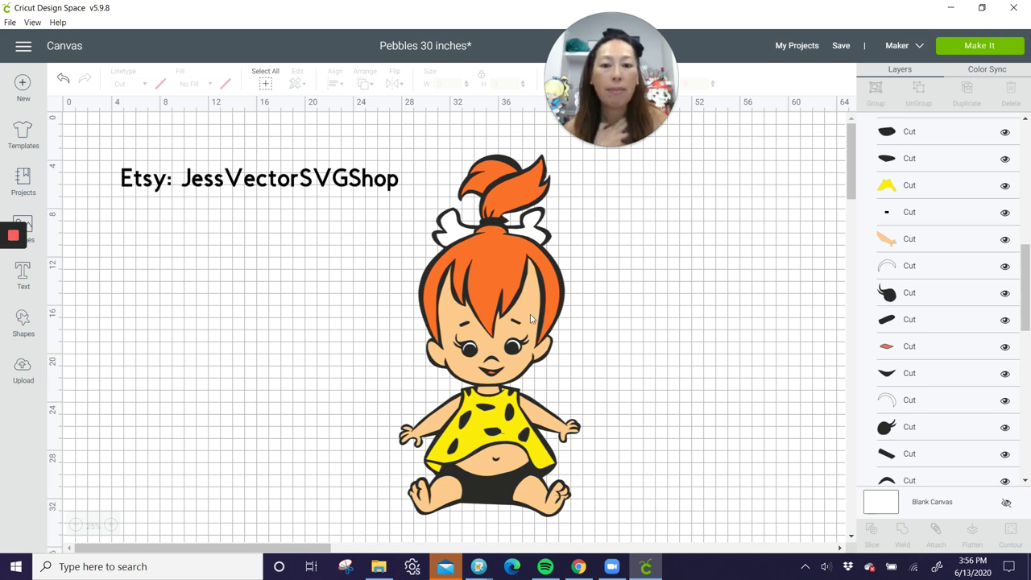
{"action": "left_click", "coordinate": [525, 343]}
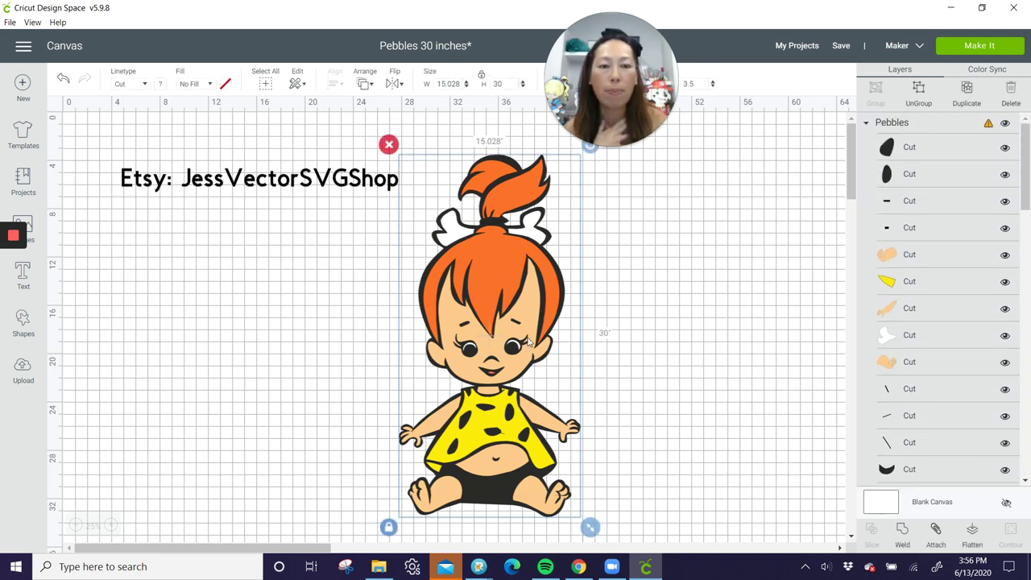
{"action": "left_click", "coordinate": [918, 95]}
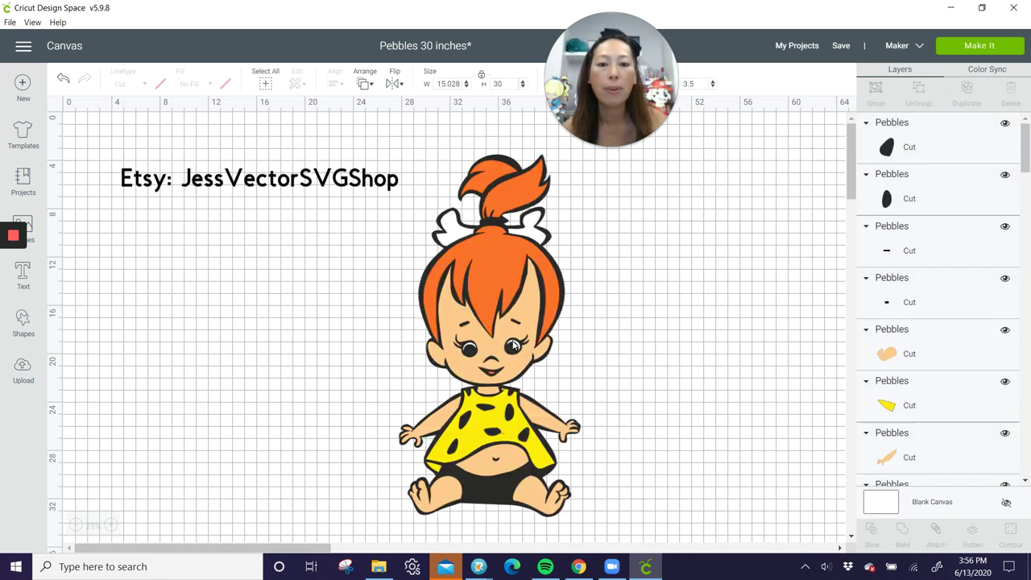
Test-move an eye piece off the face, undo the moves, and reselect every piece.
{"action": "left_click_drag", "start_coordinate": [523, 348], "coordinate": [643, 348]}
{"action": "left_click", "coordinate": [517, 346]}
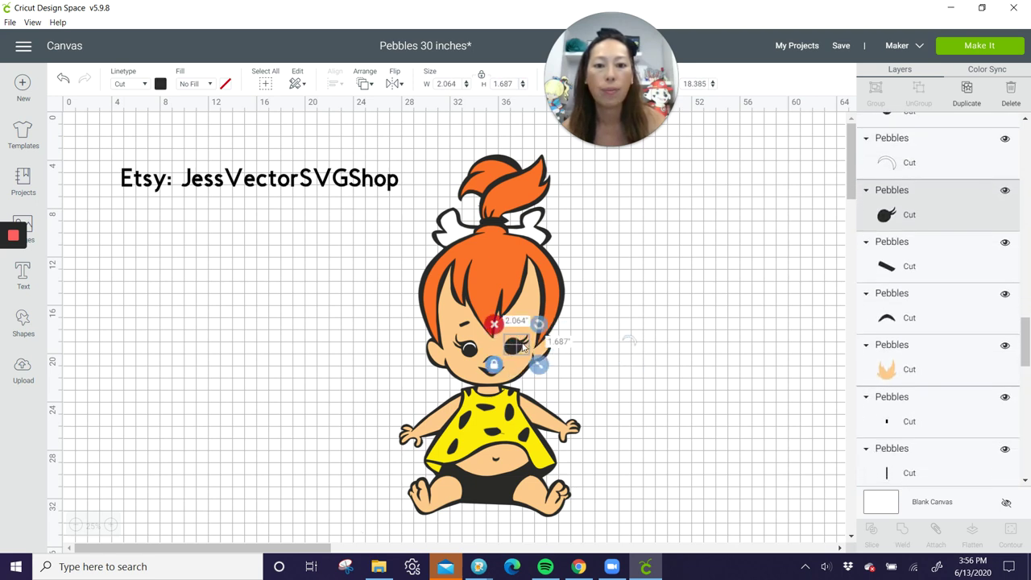
{"action": "left_click_drag", "start_coordinate": [518, 347], "coordinate": [545, 345]}
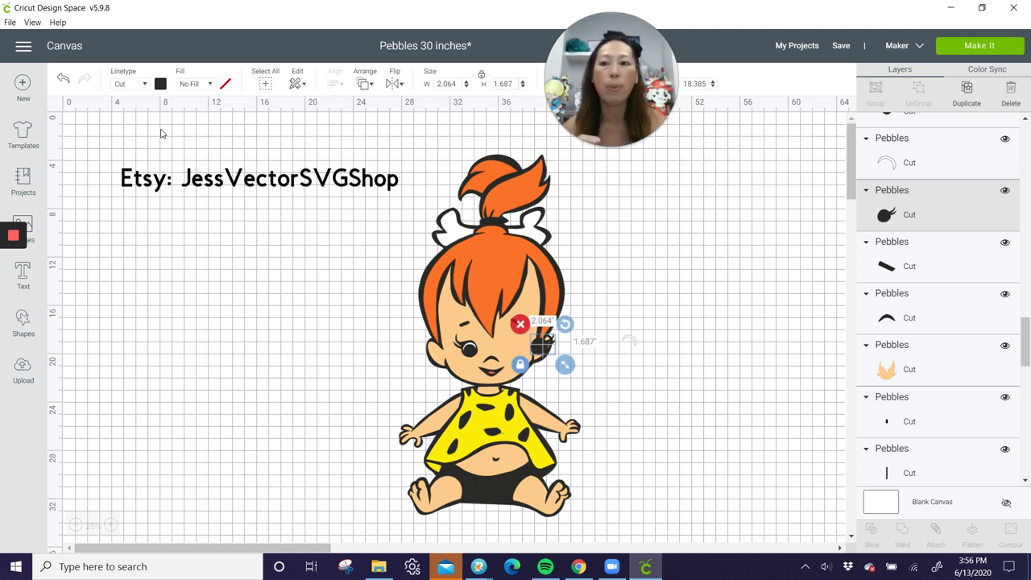
{"action": "left_click", "coordinate": [64, 81]}
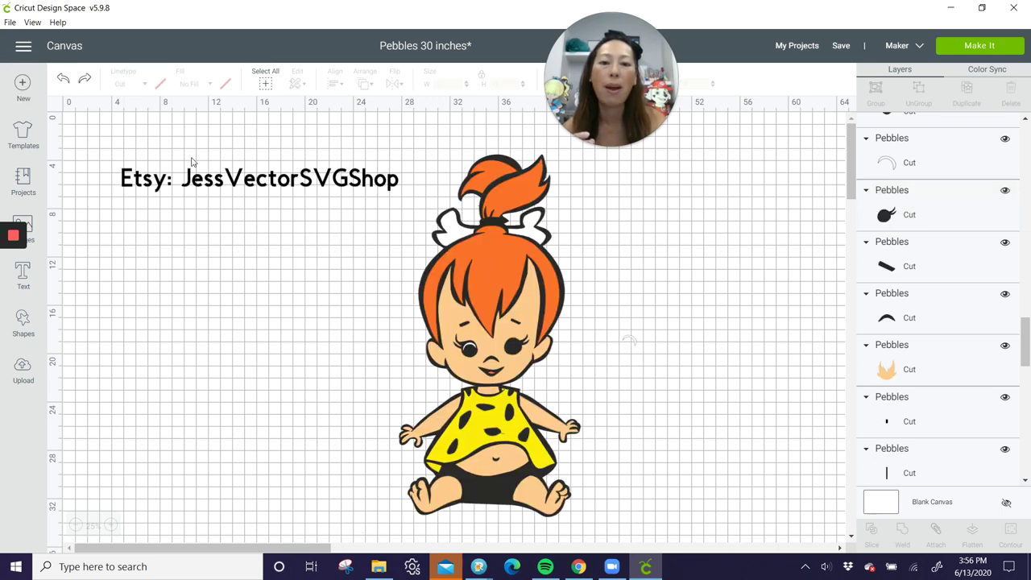
{"action": "left_click", "coordinate": [64, 82]}
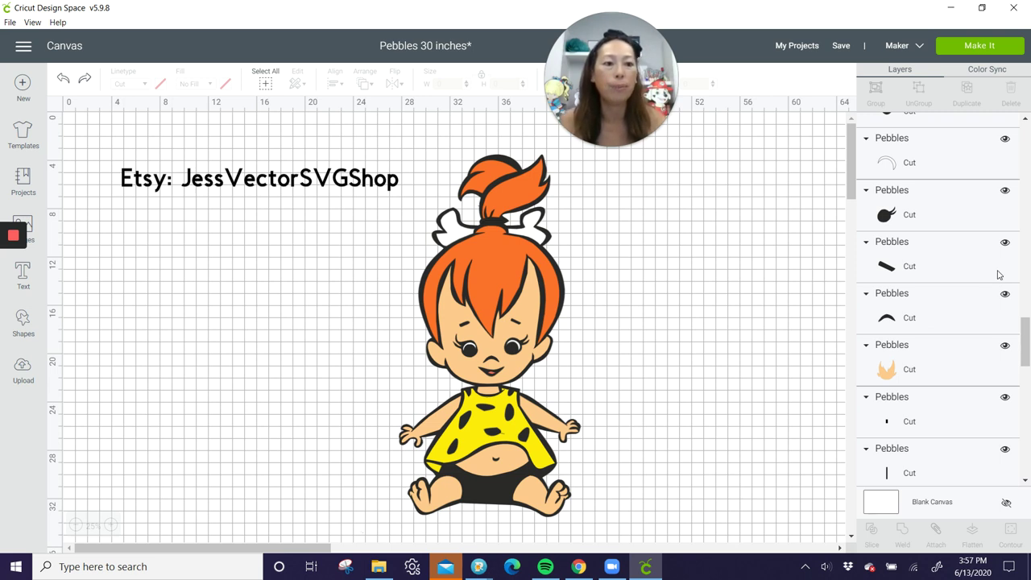
{"action": "left_click_drag", "start_coordinate": [1028, 342], "coordinate": [1027, 468]}
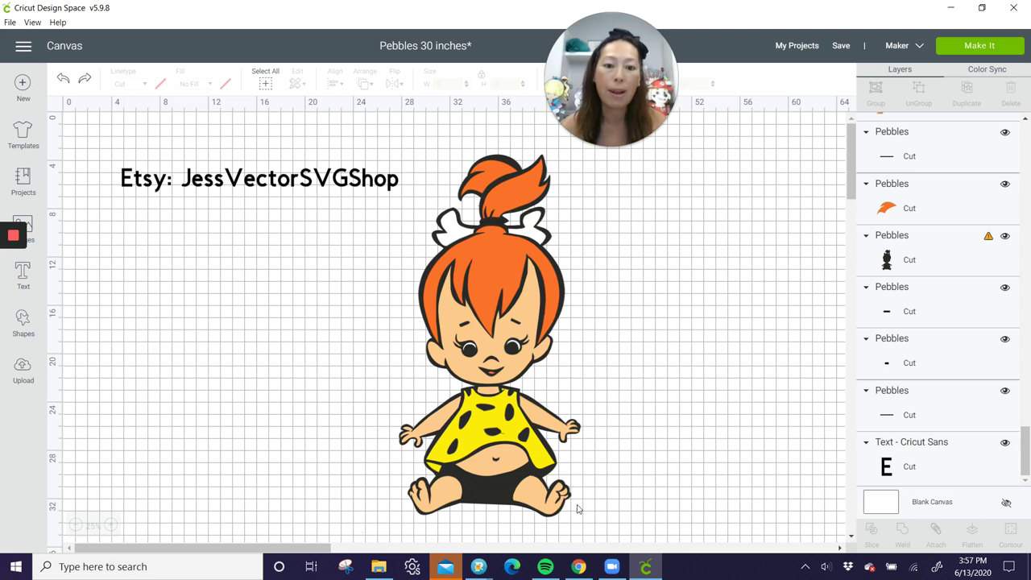
{"action": "left_click_drag", "start_coordinate": [584, 526], "coordinate": [416, 153]}
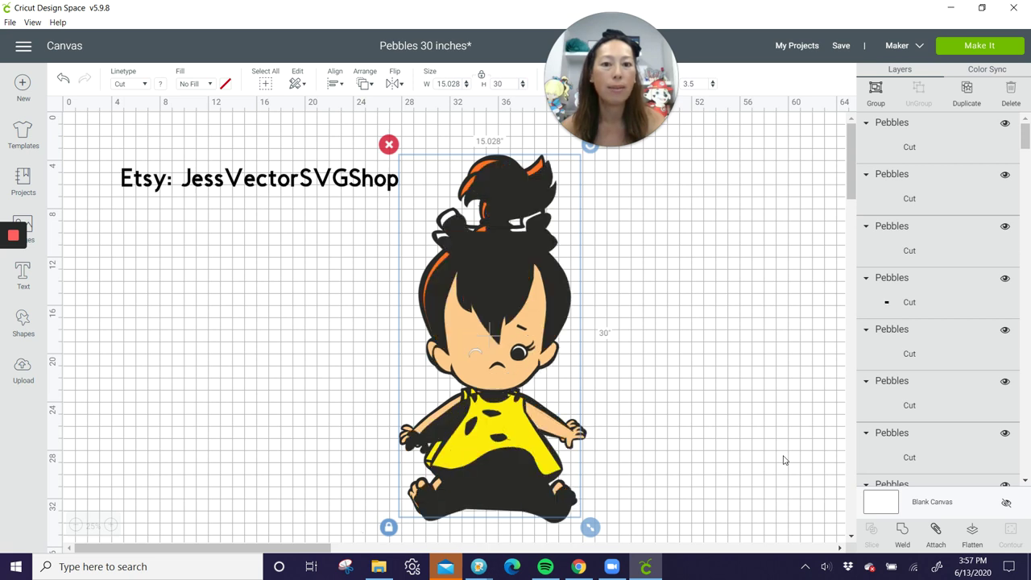
{"action": "left_click", "coordinate": [904, 535]}
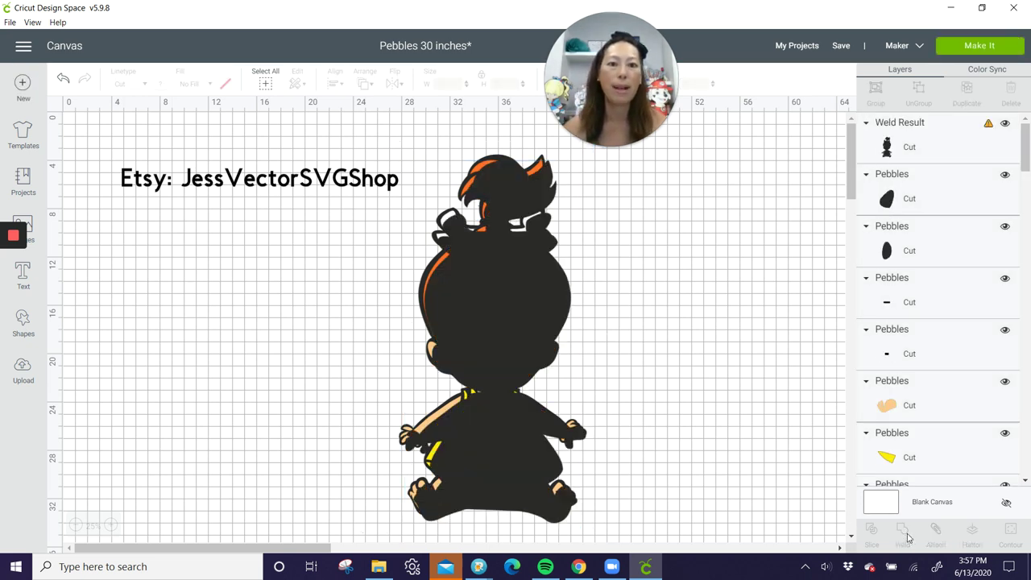
{"action": "left_click_drag", "start_coordinate": [526, 301], "coordinate": [723, 298]}
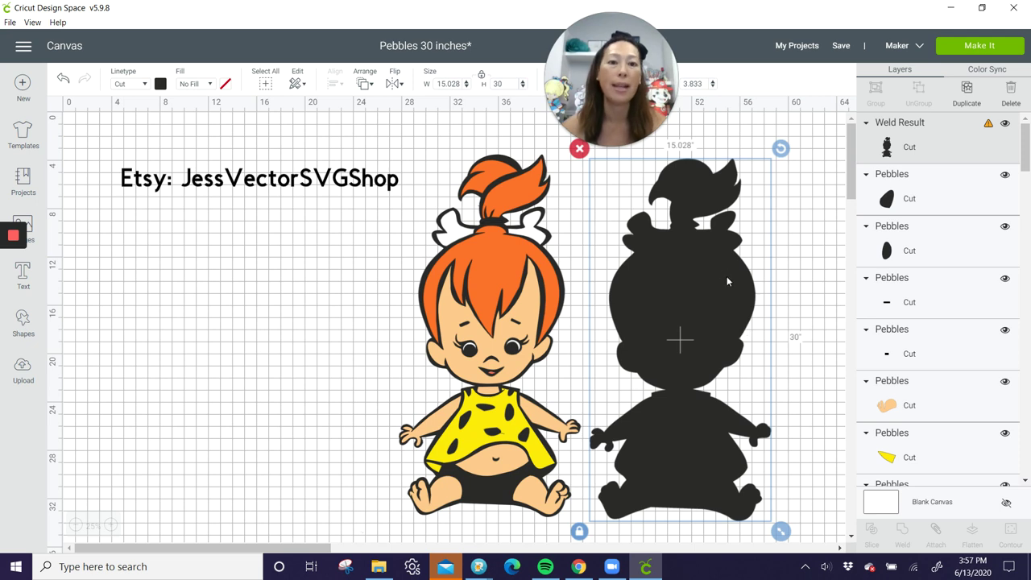
{"action": "left_click", "coordinate": [580, 150]}
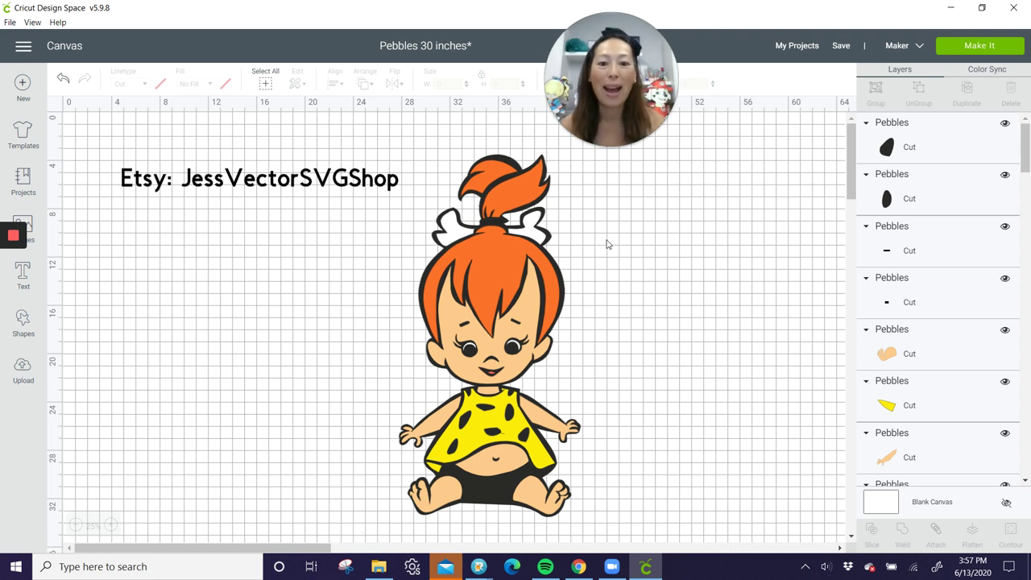
Flatten the whole Pebbles design and drag the flattened copy to the right.
{"action": "left_click_drag", "start_coordinate": [572, 530], "coordinate": [426, 141]}
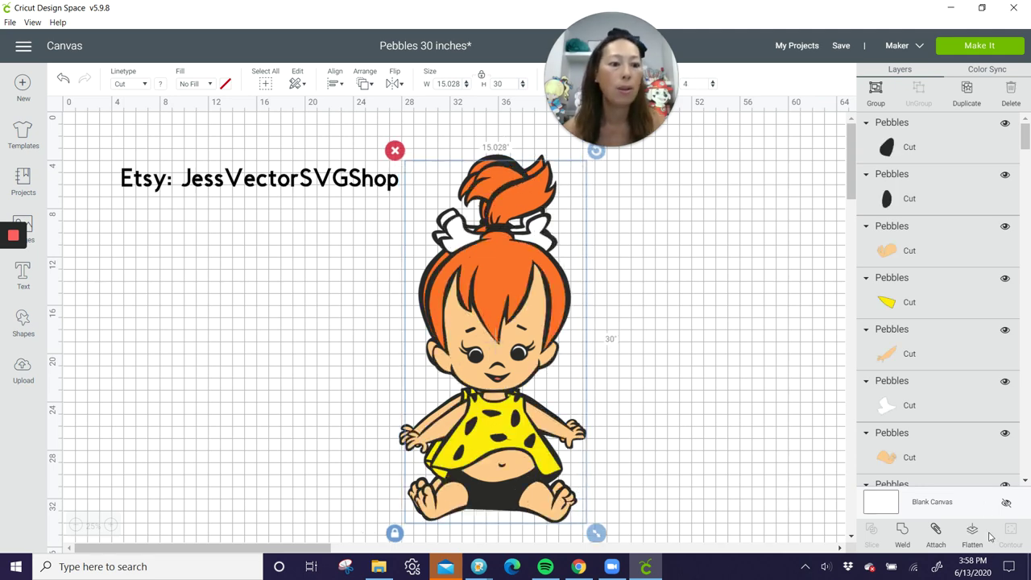
{"action": "left_click", "coordinate": [972, 534]}
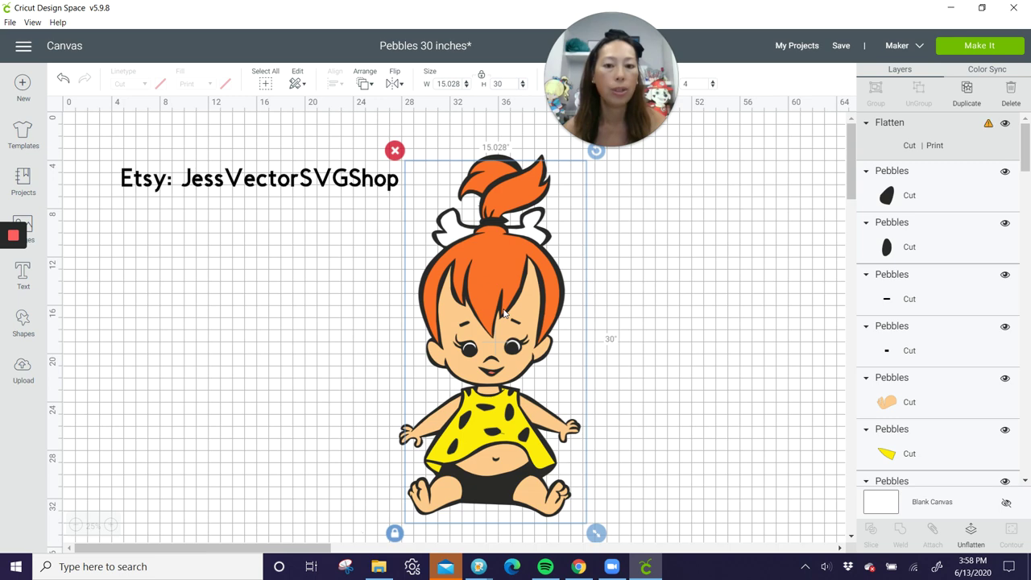
{"action": "left_click_drag", "start_coordinate": [505, 316], "coordinate": [710, 332]}
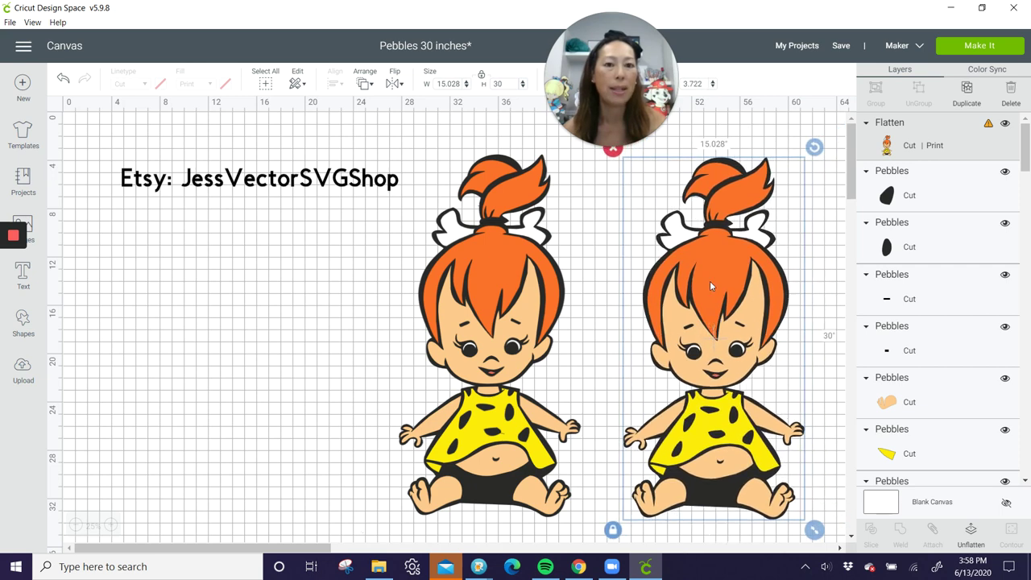
Reposition the flattened Pebbles further up and to the right of the original.
{"action": "left_click", "coordinate": [898, 206]}
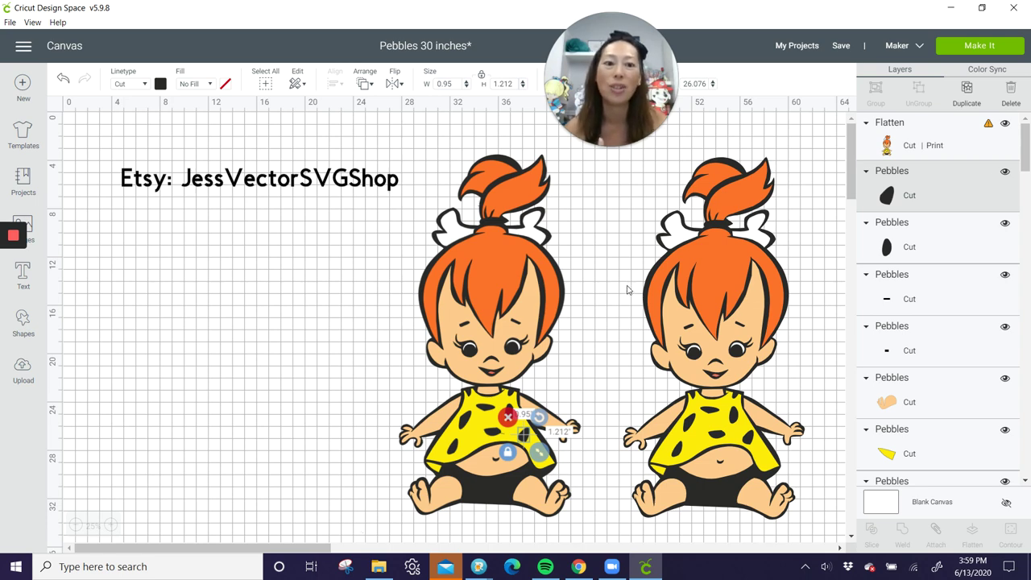
{"action": "left_click", "coordinate": [707, 290]}
{"action": "left_click_drag", "start_coordinate": [738, 215], "coordinate": [795, 190]}
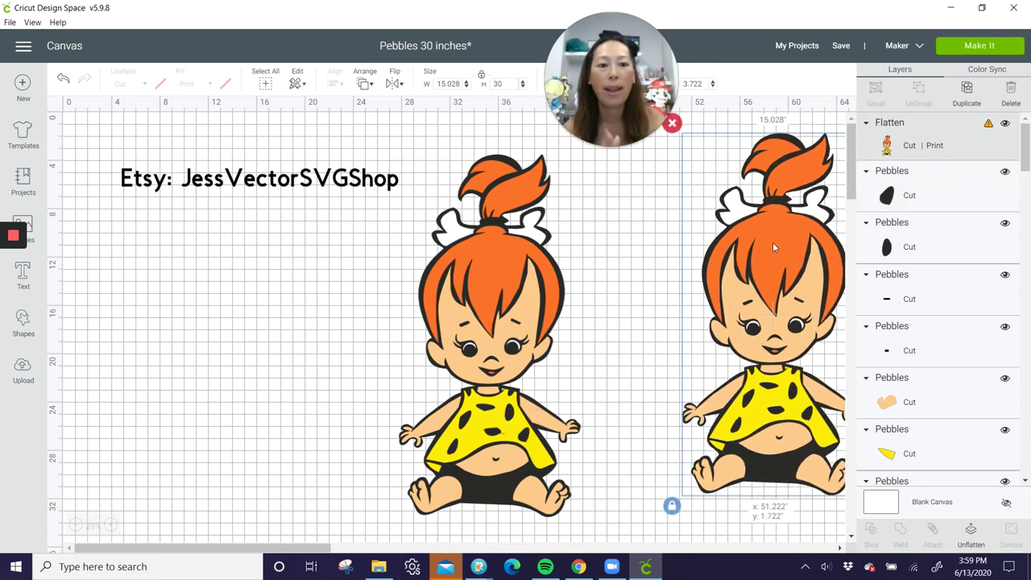
Move the orange ponytail, ponytail tip and 11.28 × 9.852 in hair between the two figures.
{"action": "left_click", "coordinate": [467, 276]}
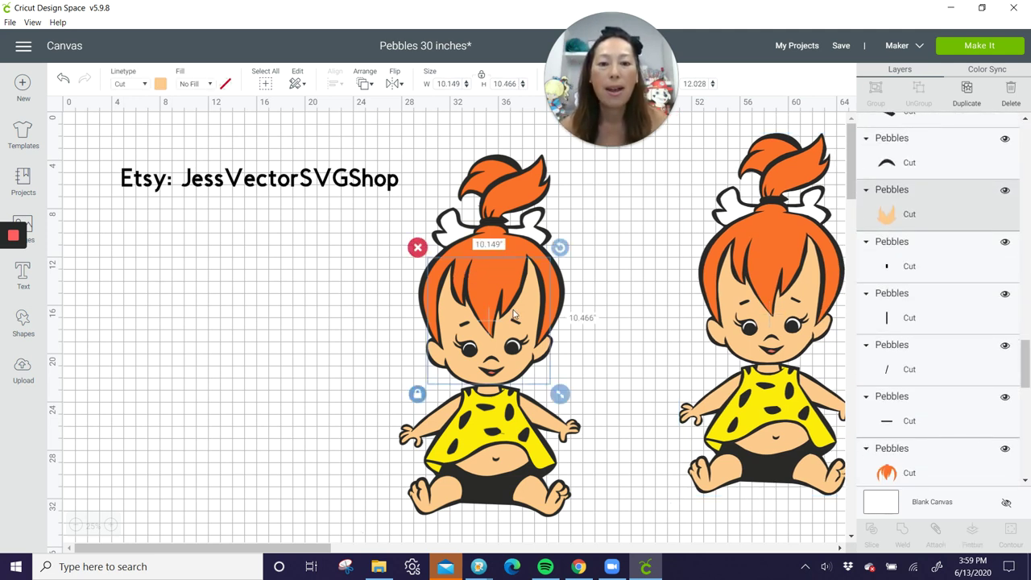
{"action": "left_click", "coordinate": [512, 190]}
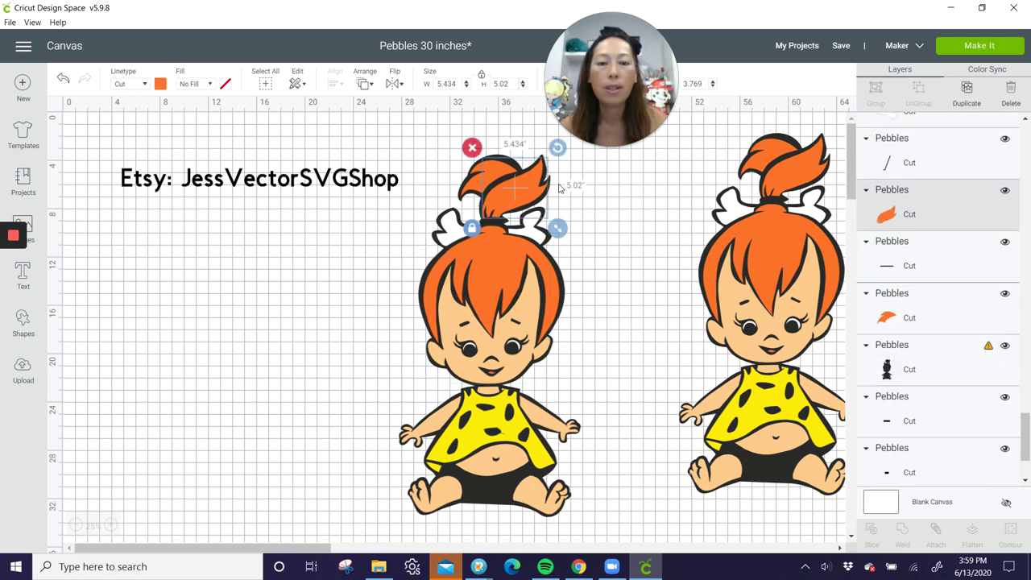
{"action": "left_click_drag", "start_coordinate": [508, 221], "coordinate": [608, 211]}
{"action": "left_click", "coordinate": [507, 173]}
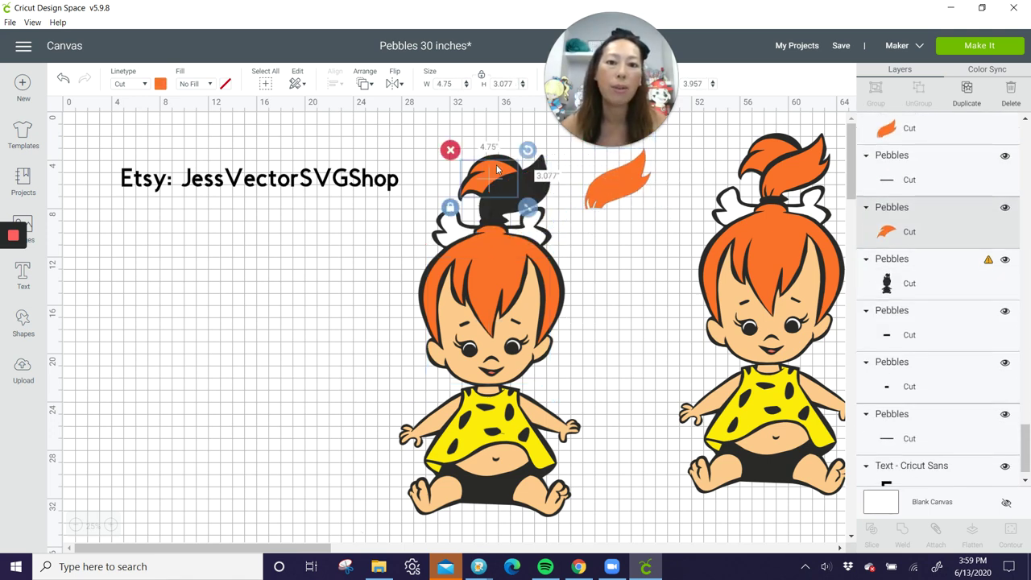
{"action": "left_click_drag", "start_coordinate": [516, 194], "coordinate": [657, 234]}
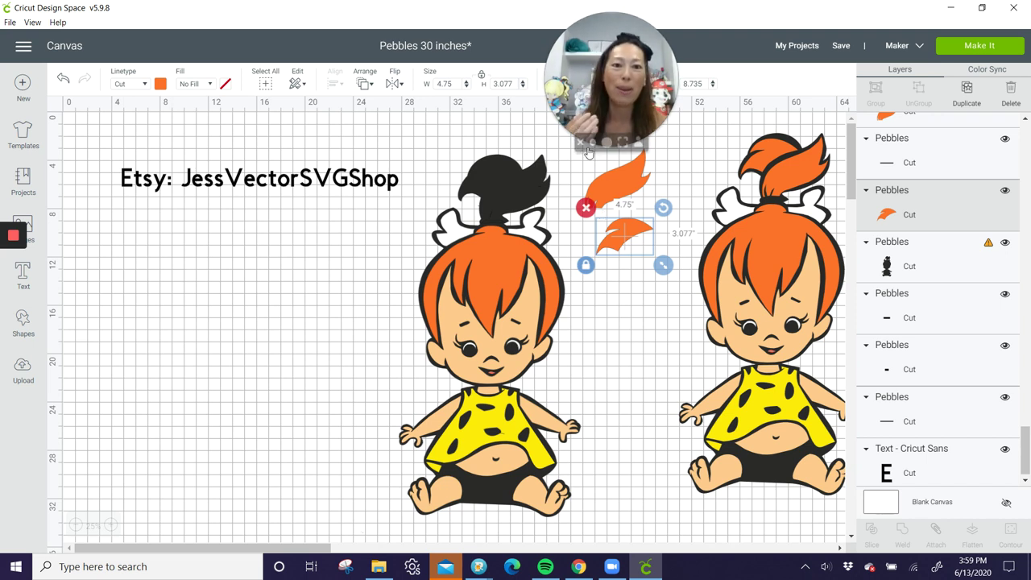
{"action": "left_click", "coordinate": [534, 236]}
{"action": "left_click_drag", "start_coordinate": [522, 243], "coordinate": [705, 184]}
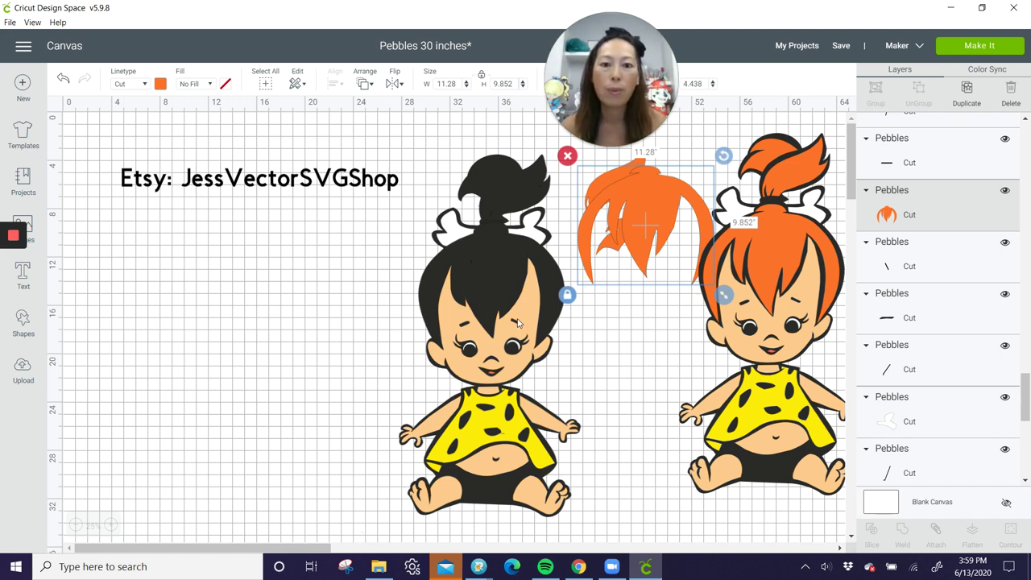
Slice a small black piece out of the left face, move it aside and delete the tan scrap.
{"action": "left_click", "coordinate": [517, 322]}
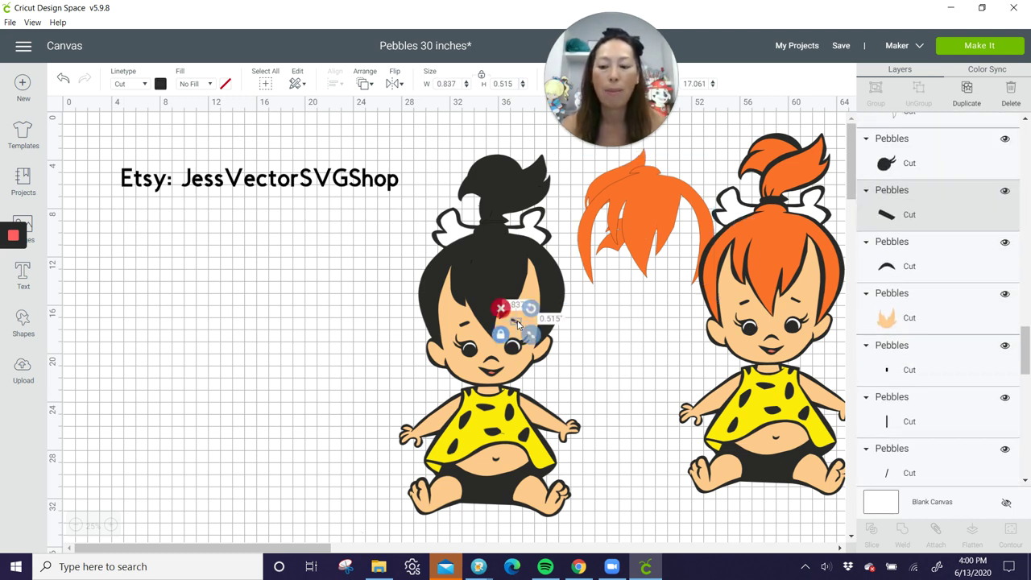
{"action": "left_click", "coordinate": [532, 295], "text": "shift"}
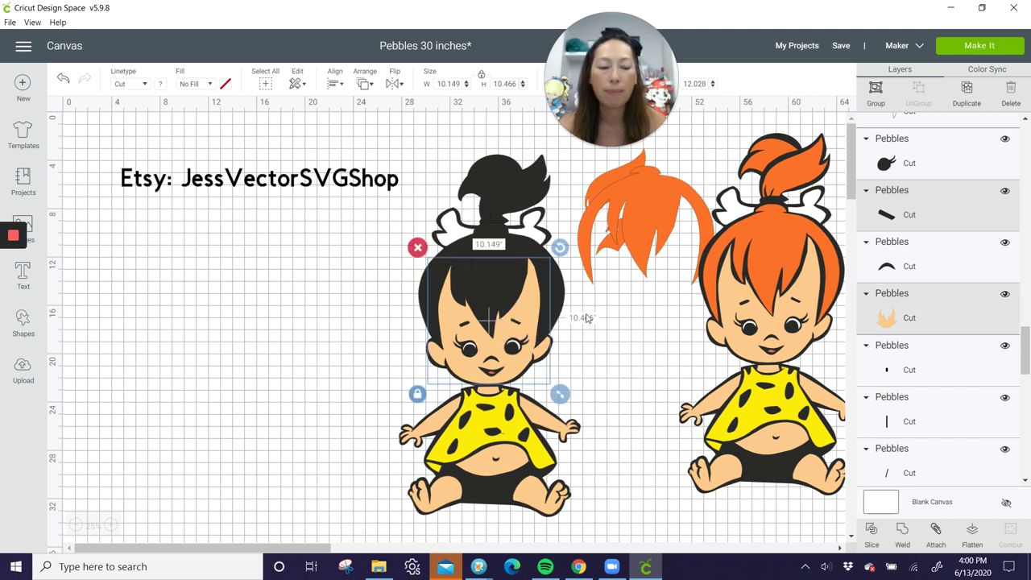
{"action": "left_click", "coordinate": [871, 534]}
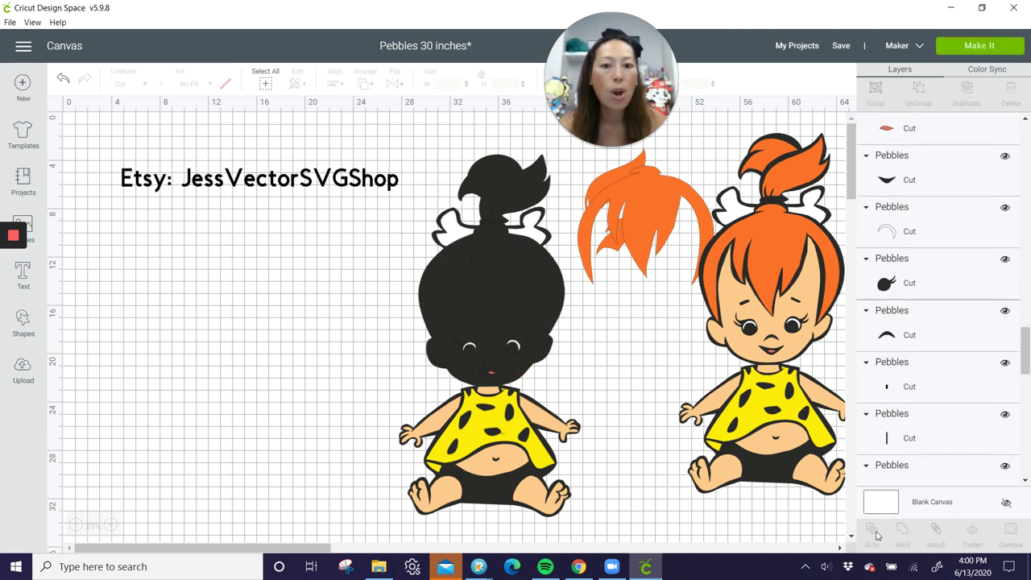
{"action": "left_click", "coordinate": [517, 325]}
{"action": "left_click_drag", "start_coordinate": [518, 324], "coordinate": [633, 324]}
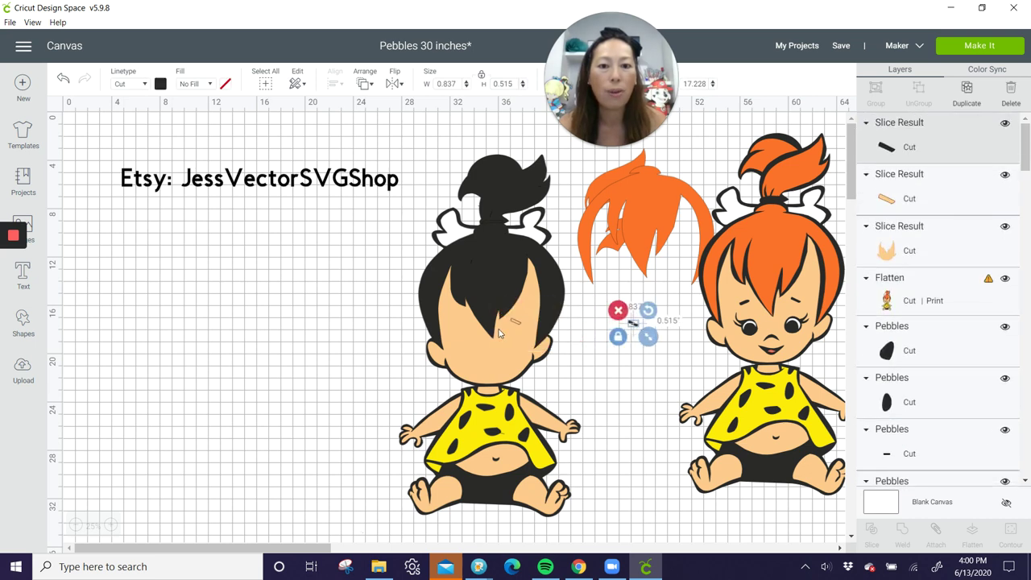
{"action": "left_click_drag", "start_coordinate": [517, 326], "coordinate": [631, 386]}
{"action": "key", "text": "Delete"}
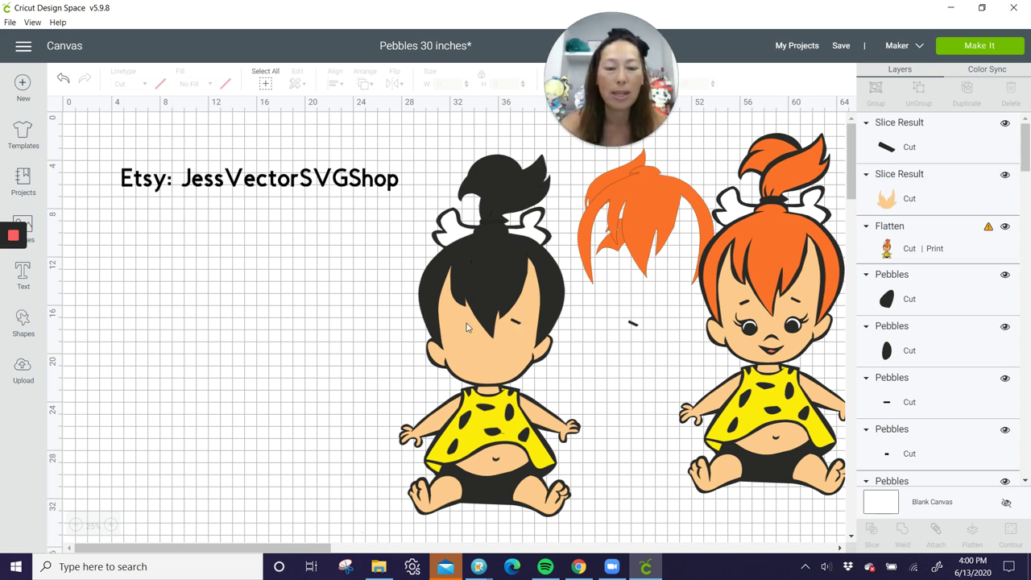
Select the sliced face piece and scroll the Layers panel toward the black hair layer.
{"action": "left_click", "coordinate": [470, 348]}
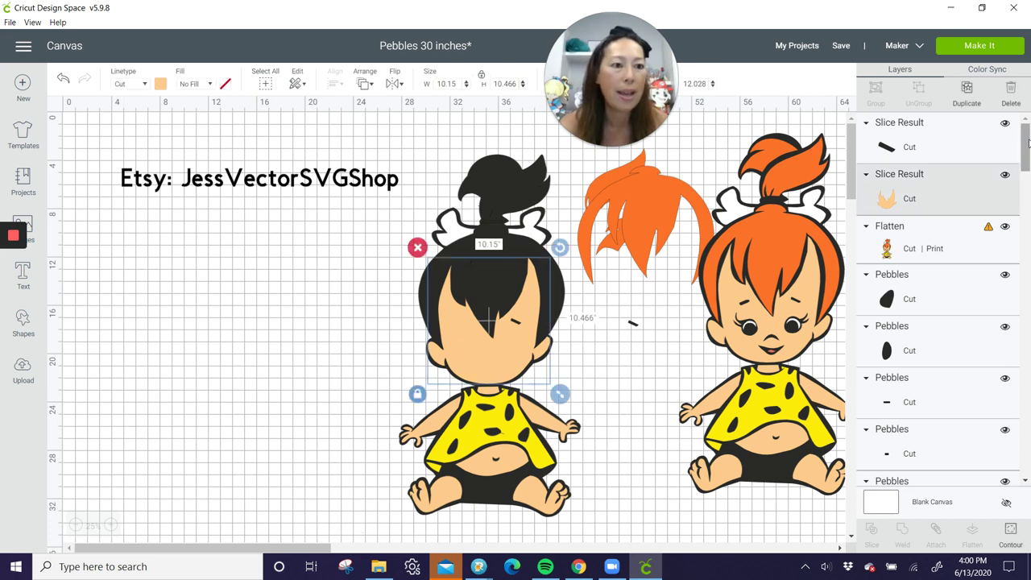
{"action": "scroll", "coordinate": [1025, 161], "scroll_direction": "down", "scroll_amount": 3}
{"action": "left_click_drag", "start_coordinate": [1027, 149], "coordinate": [1028, 111]}
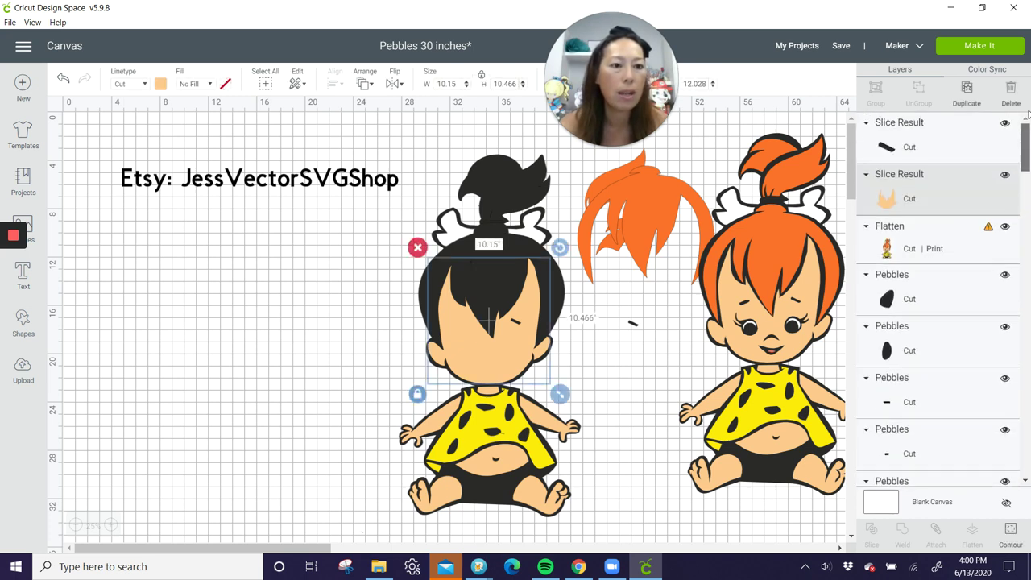
{"action": "left_click_drag", "start_coordinate": [1028, 150], "coordinate": [1028, 315]}
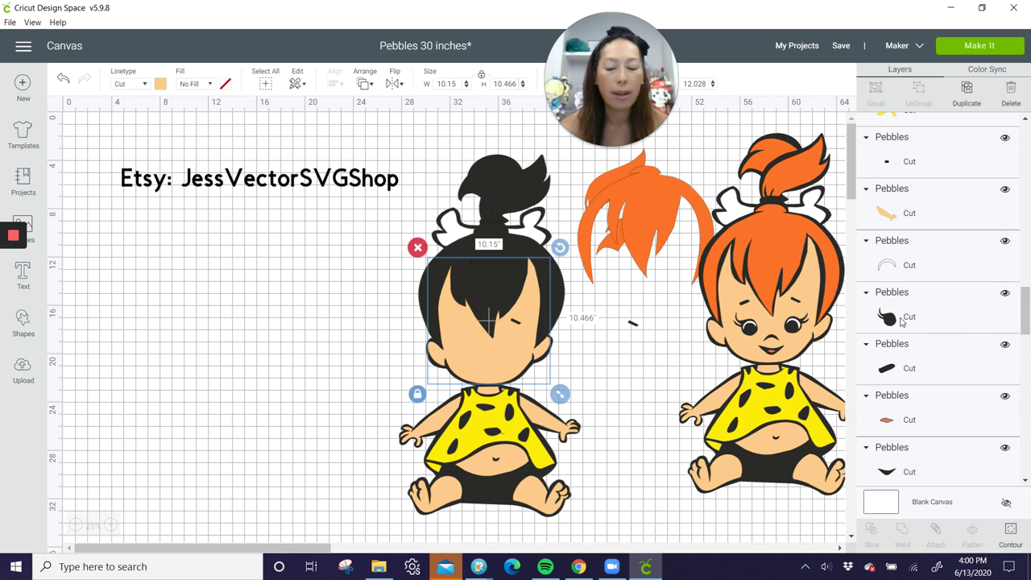
Slice the face against the black hair layer and delete the ear-outline scrap.
{"action": "left_click", "coordinate": [902, 319], "text": "shift"}
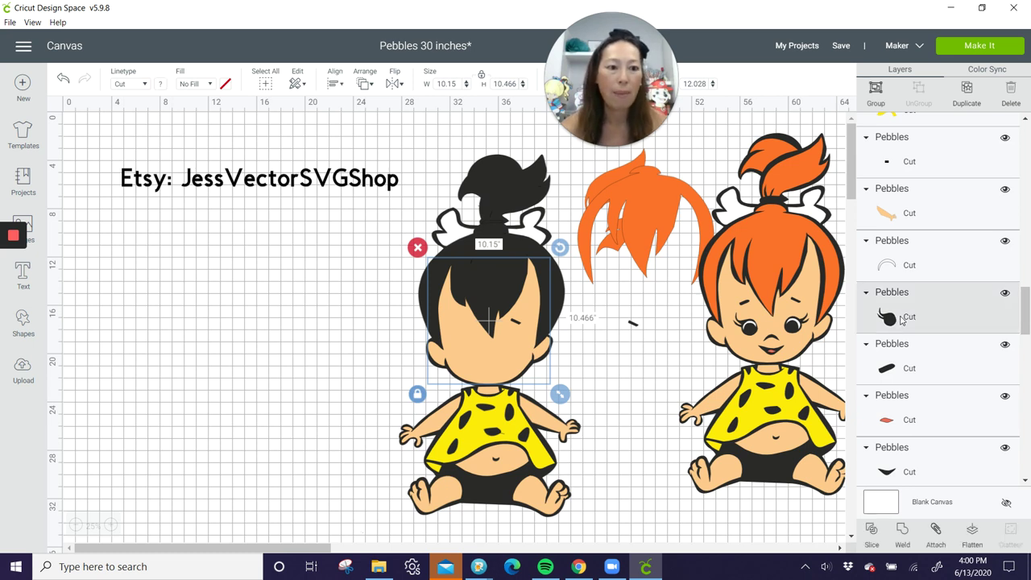
{"action": "left_click", "coordinate": [873, 535]}
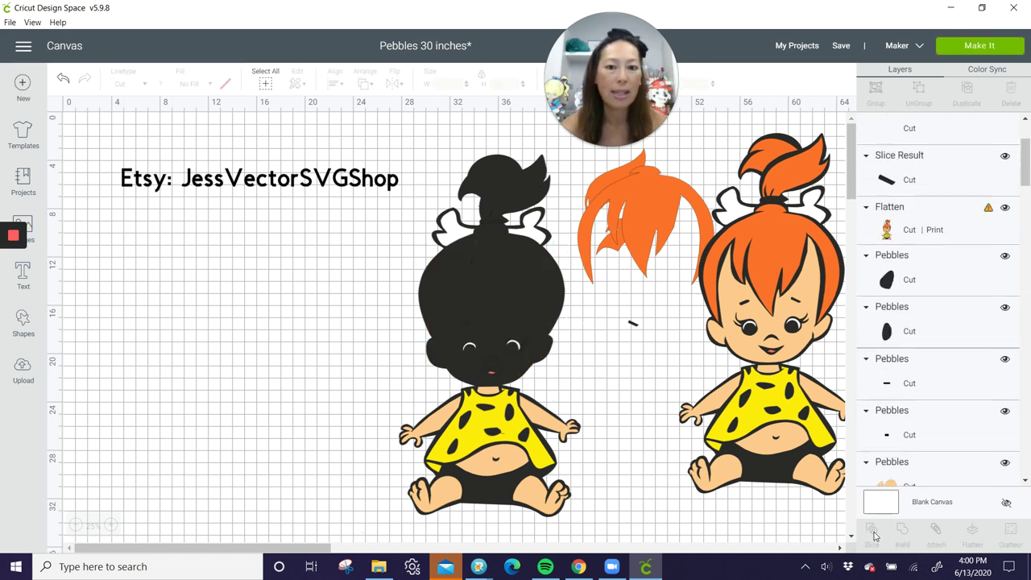
{"action": "left_click", "coordinate": [467, 349]}
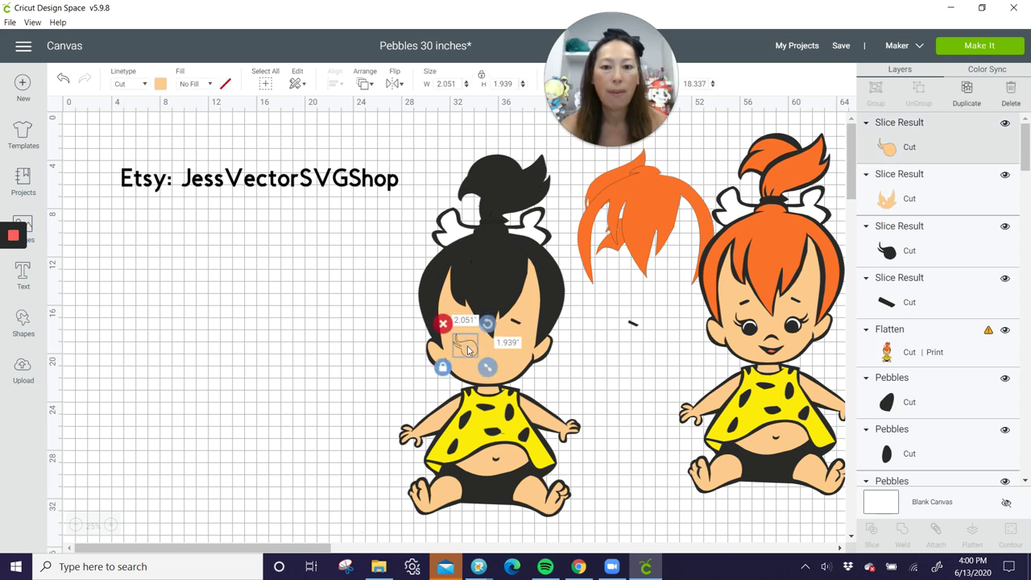
{"action": "left_click_drag", "start_coordinate": [467, 348], "coordinate": [216, 316]}
{"action": "left_click", "coordinate": [205, 290]}
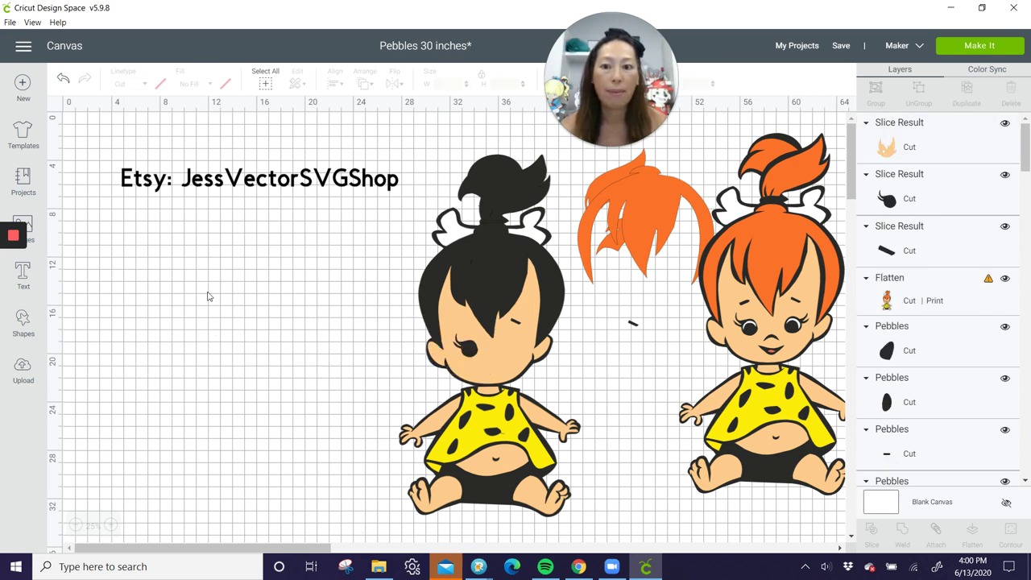
Slice the black bun hair out of the face and delete the leftover peach scrap.
{"action": "left_click", "coordinate": [530, 353]}
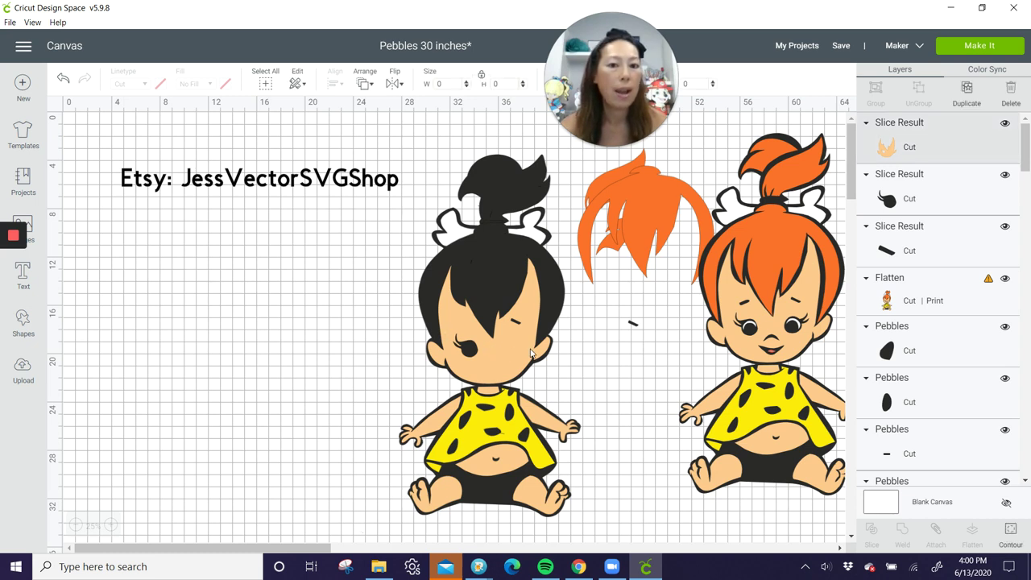
{"action": "scroll", "coordinate": [955, 270], "scroll_direction": "down", "scroll_amount": 5}
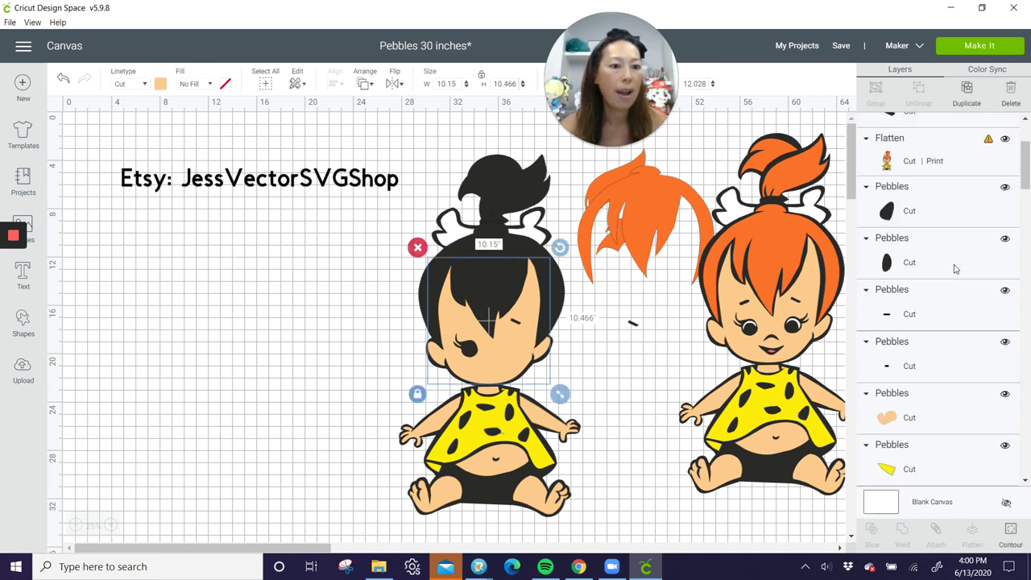
{"action": "scroll", "coordinate": [955, 269], "scroll_direction": "down", "scroll_amount": 3}
{"action": "scroll", "coordinate": [955, 269], "scroll_direction": "down", "scroll_amount": 5}
{"action": "scroll", "coordinate": [954, 272], "scroll_direction": "down", "scroll_amount": 5}
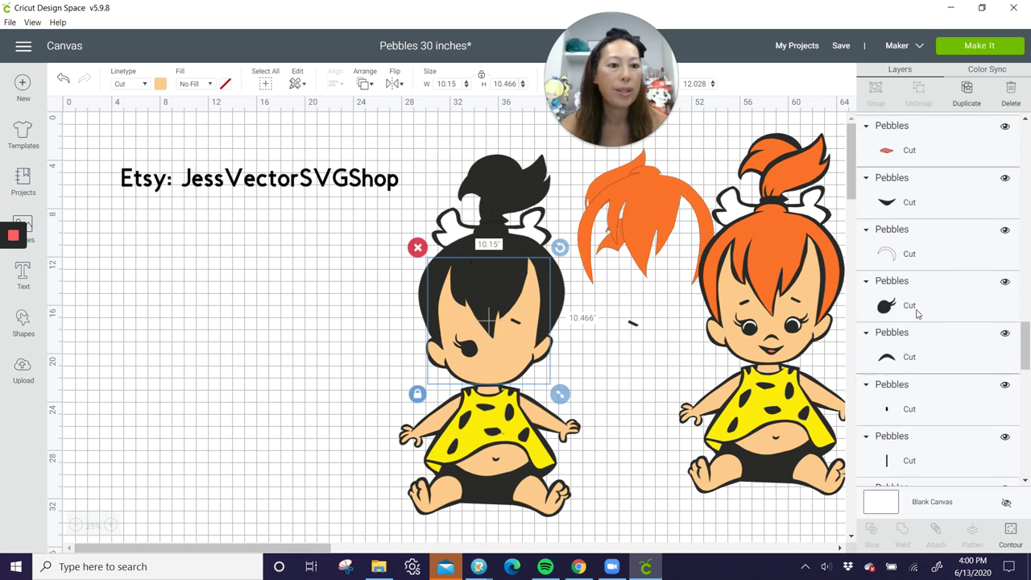
{"action": "left_click", "coordinate": [919, 311], "text": "shift"}
{"action": "left_click", "coordinate": [902, 532]}
{"action": "left_click", "coordinate": [872, 532]}
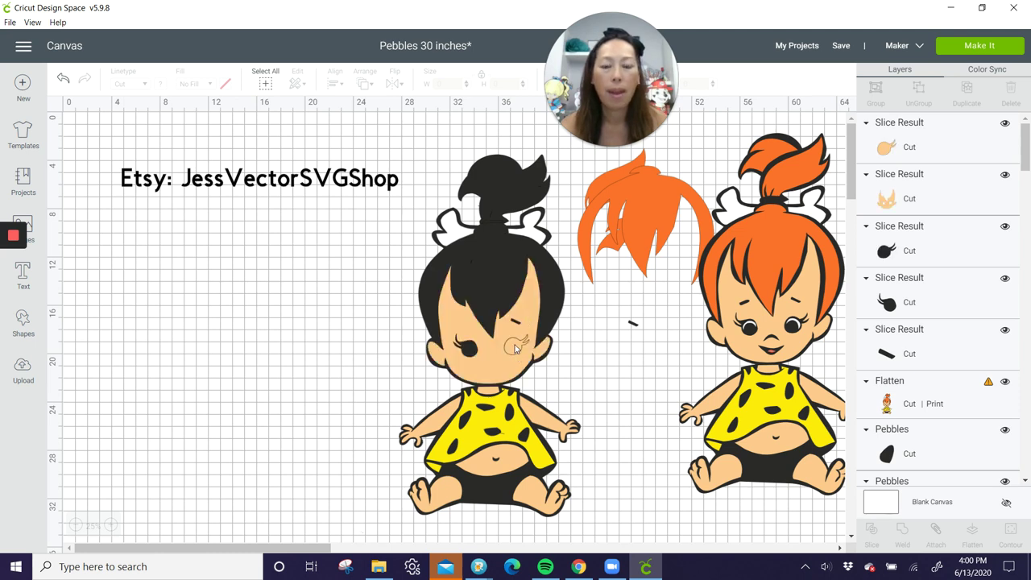
{"action": "left_click", "coordinate": [517, 348]}
{"action": "left_click_drag", "start_coordinate": [516, 345], "coordinate": [329, 327]}
{"action": "left_click", "coordinate": [312, 304]}
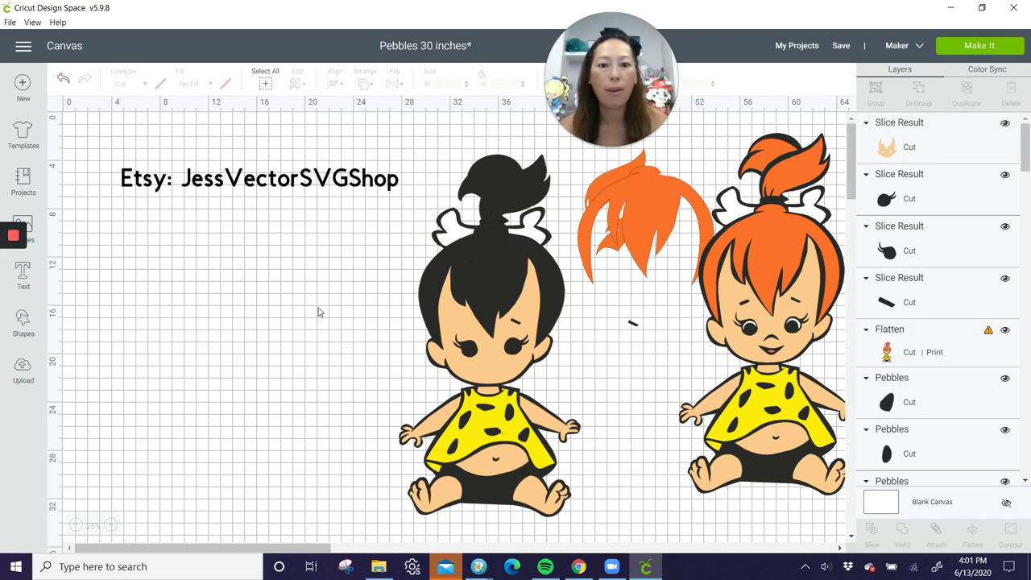
Check the small black layers in the Layers panel, then reselect the face piece.
{"action": "left_click", "coordinate": [910, 302]}
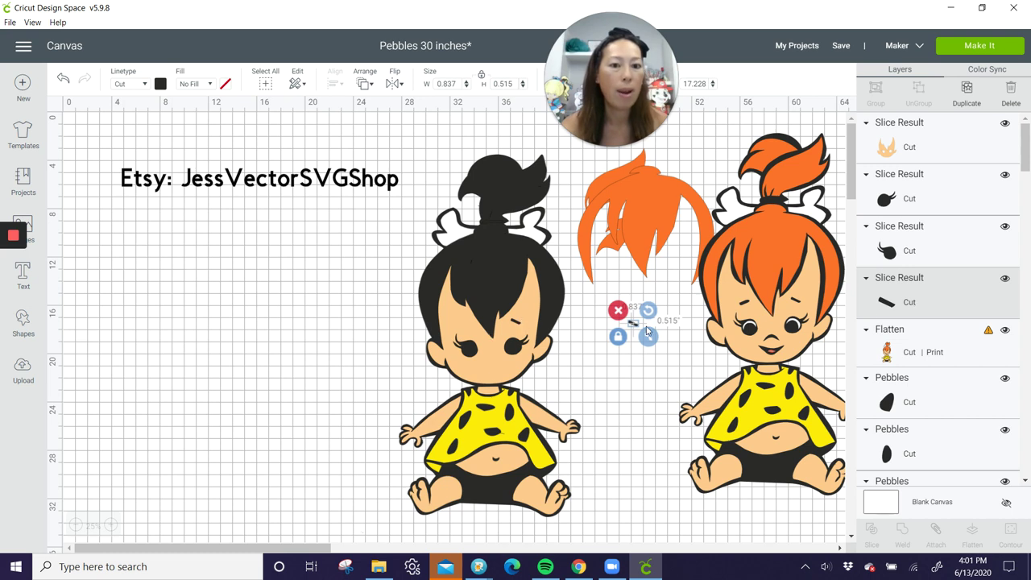
{"action": "left_click", "coordinate": [917, 142]}
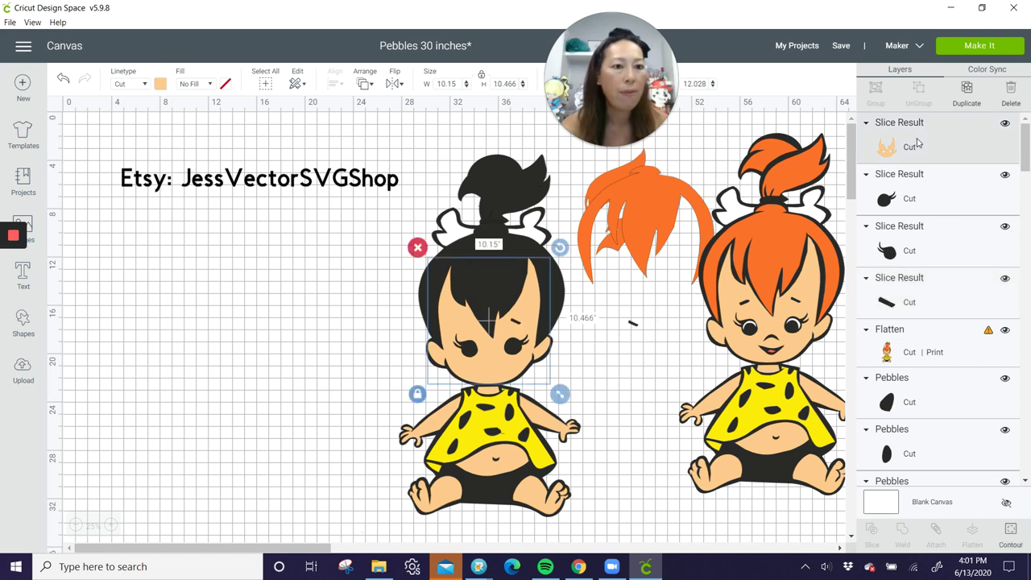
{"action": "scroll", "coordinate": [921, 223], "scroll_direction": "down", "scroll_amount": 3}
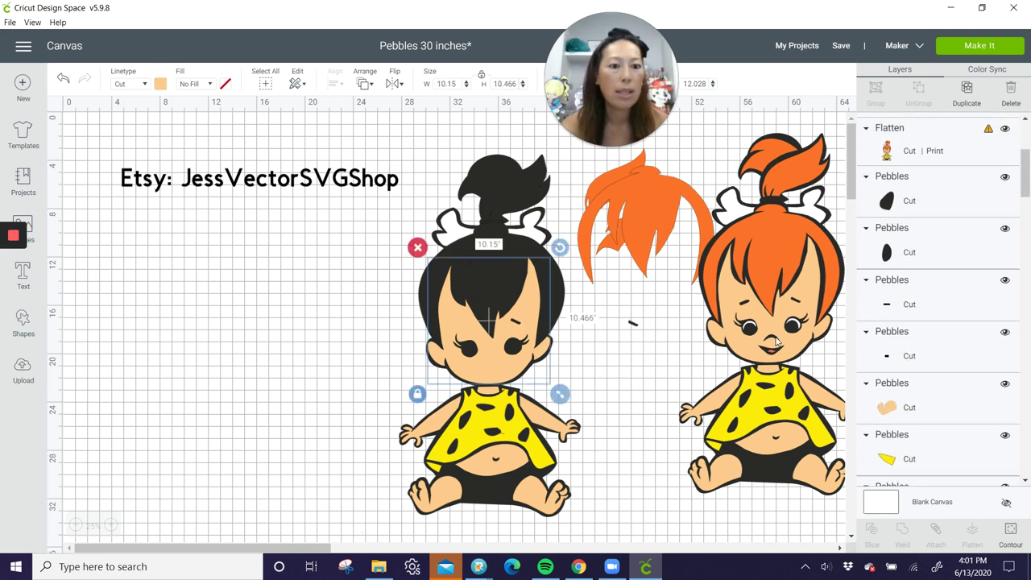
{"action": "scroll", "coordinate": [931, 332], "scroll_direction": "down", "scroll_amount": 5}
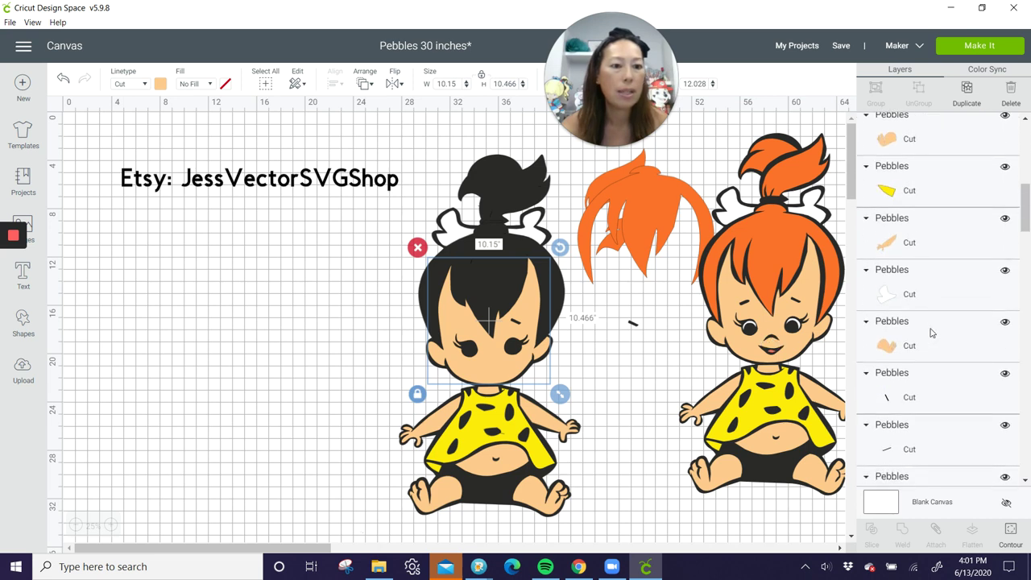
{"action": "scroll", "coordinate": [932, 332], "scroll_direction": "down", "scroll_amount": 3}
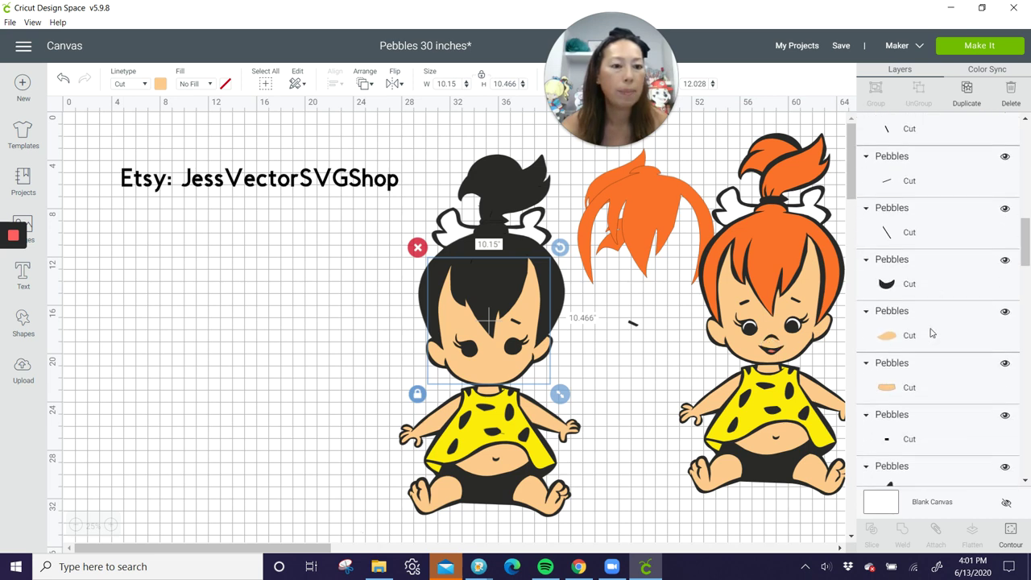
{"action": "left_click", "coordinate": [890, 292], "text": "shift"}
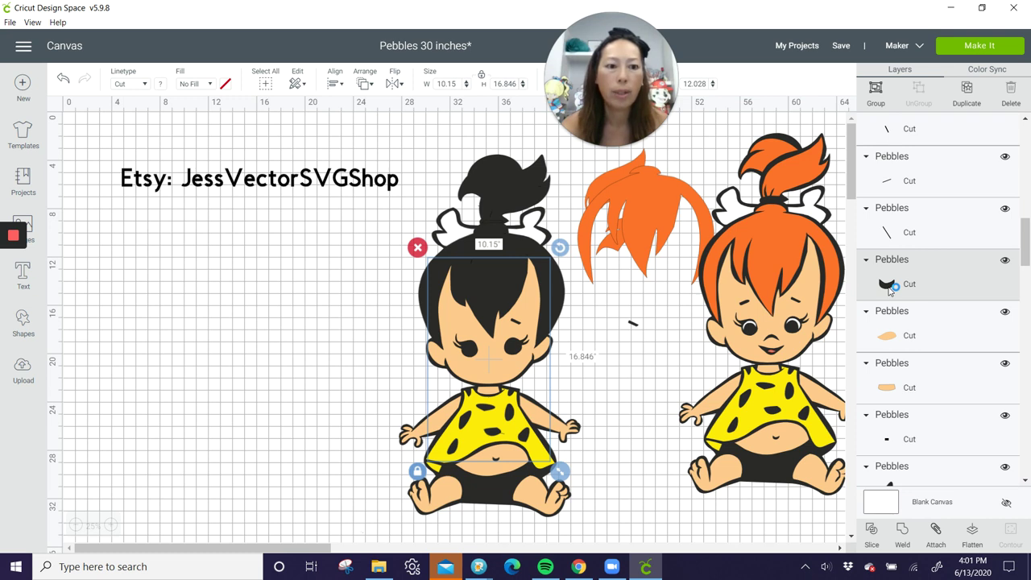
{"action": "left_click", "coordinate": [889, 292], "text": "shift"}
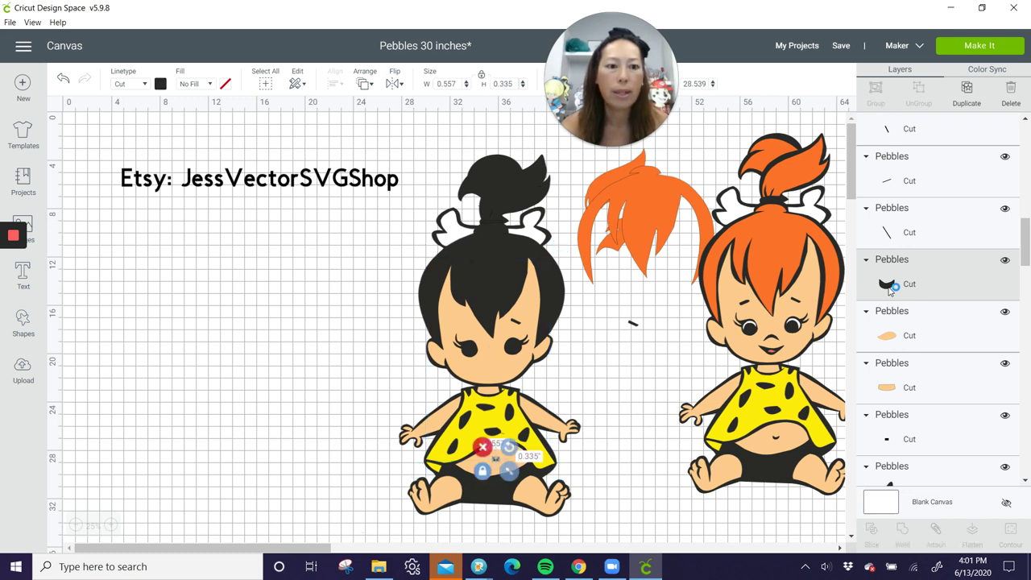
{"action": "left_click", "coordinate": [531, 311]}
Slice the black mouth arc out of the face and delete the arc scrap.
{"action": "scroll", "coordinate": [923, 342], "scroll_direction": "down", "scroll_amount": 10}
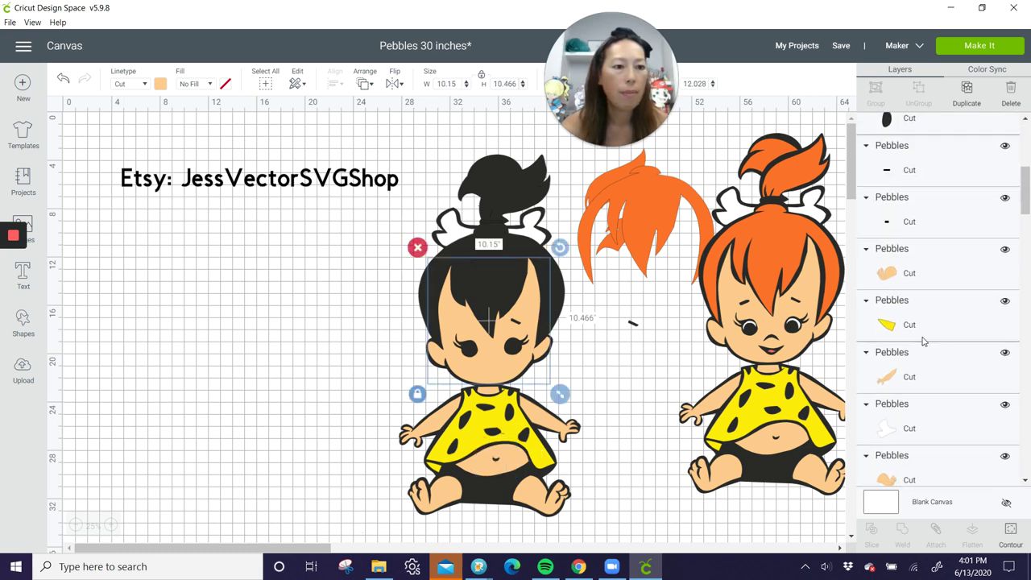
{"action": "scroll", "coordinate": [924, 341], "scroll_direction": "down", "scroll_amount": 5}
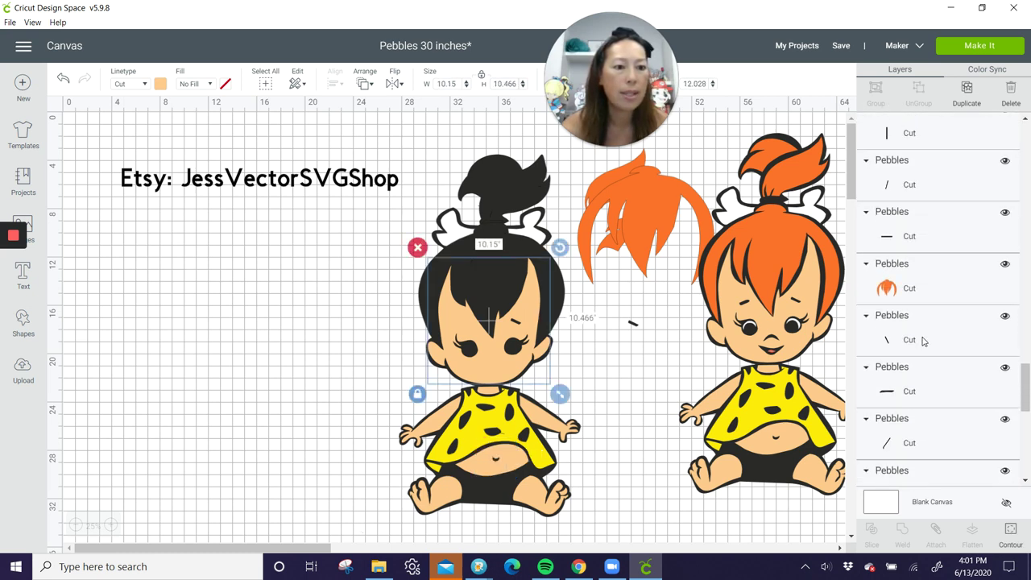
{"action": "scroll", "coordinate": [924, 342], "scroll_direction": "up", "scroll_amount": 3}
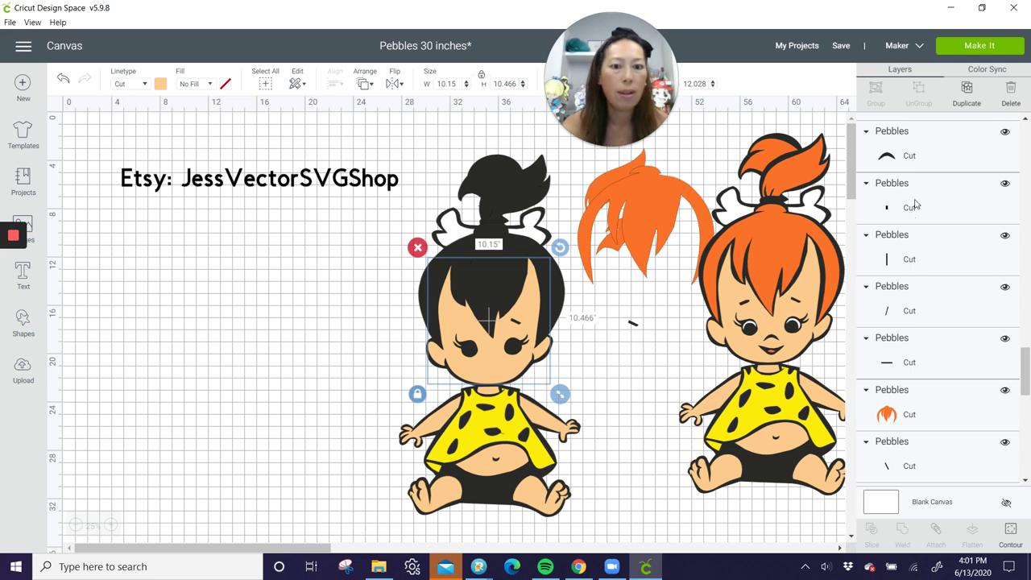
{"action": "left_click", "coordinate": [918, 156]}
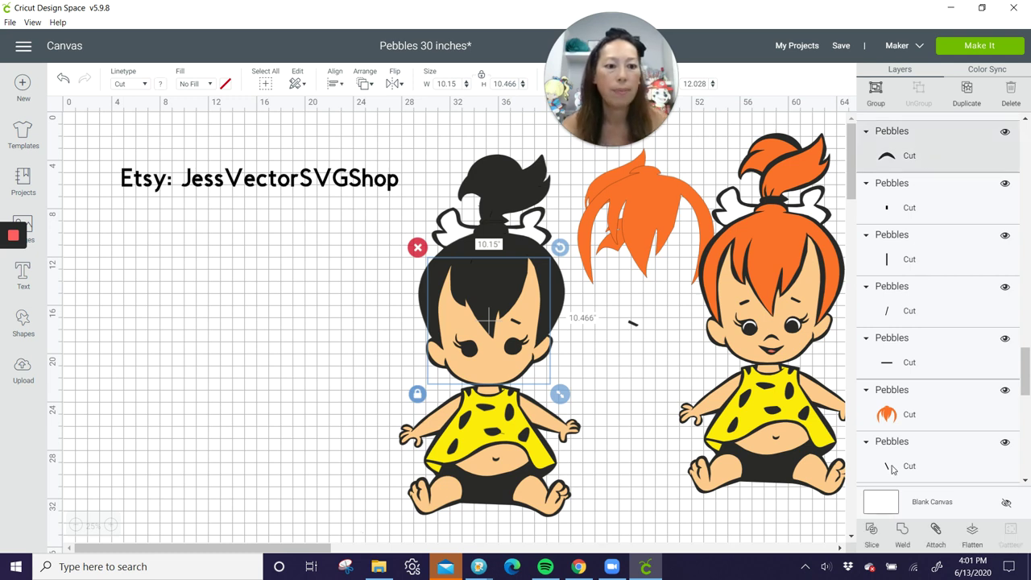
{"action": "left_click", "coordinate": [870, 530]}
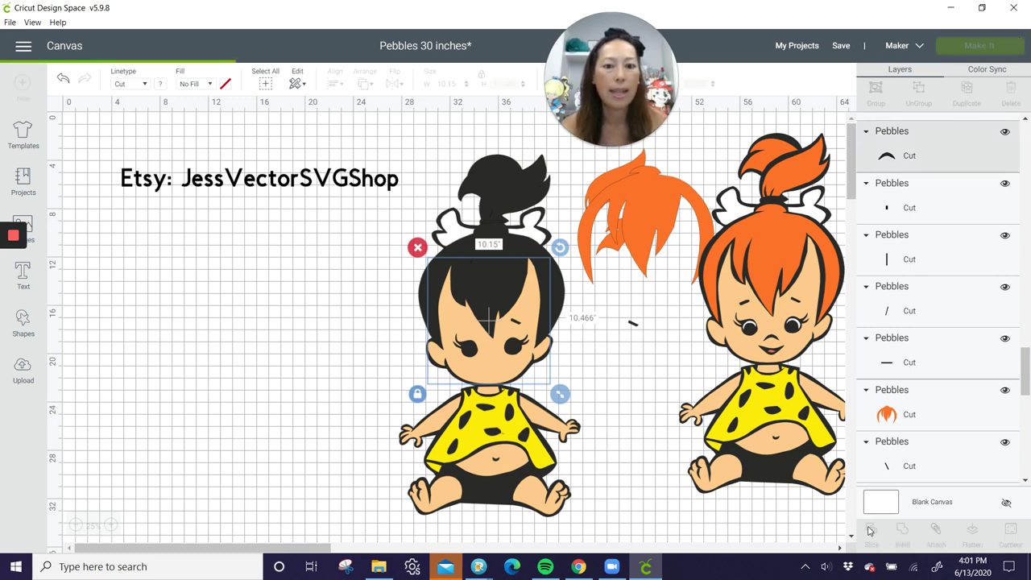
{"action": "left_click", "coordinate": [494, 362]}
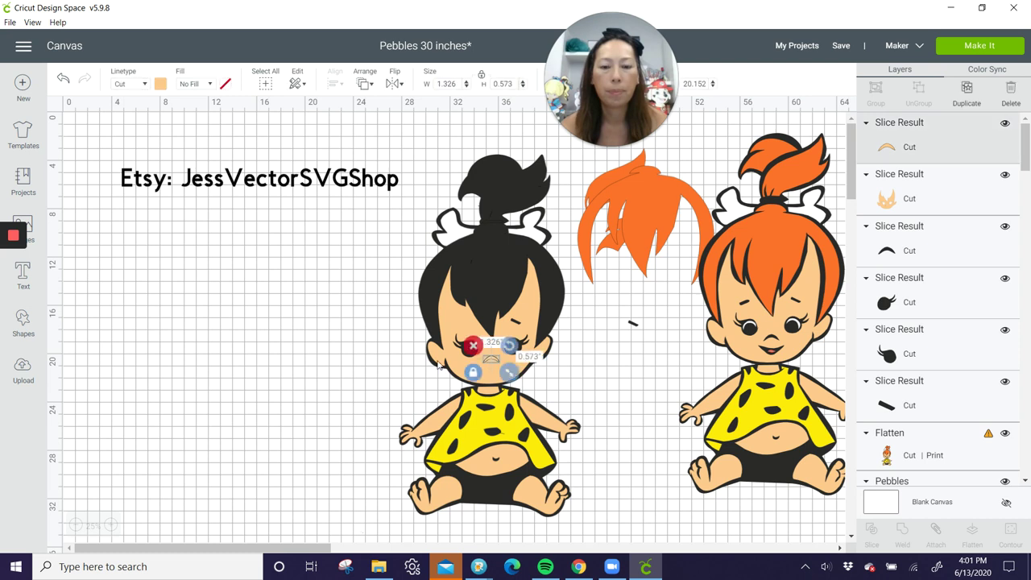
{"action": "left_click_drag", "start_coordinate": [494, 363], "coordinate": [250, 357]}
{"action": "left_click", "coordinate": [233, 348]}
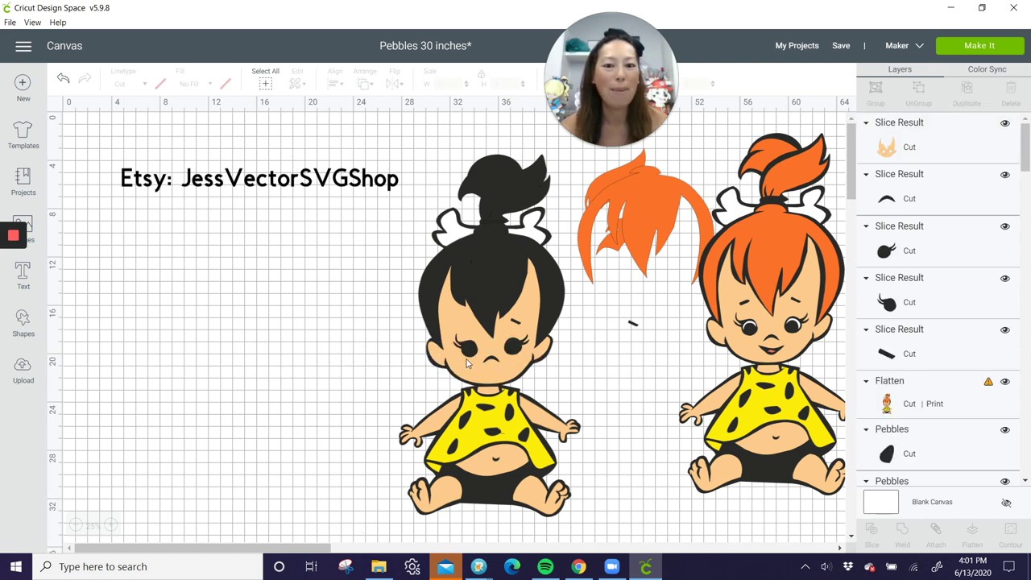
{"action": "left_click", "coordinate": [907, 161]}
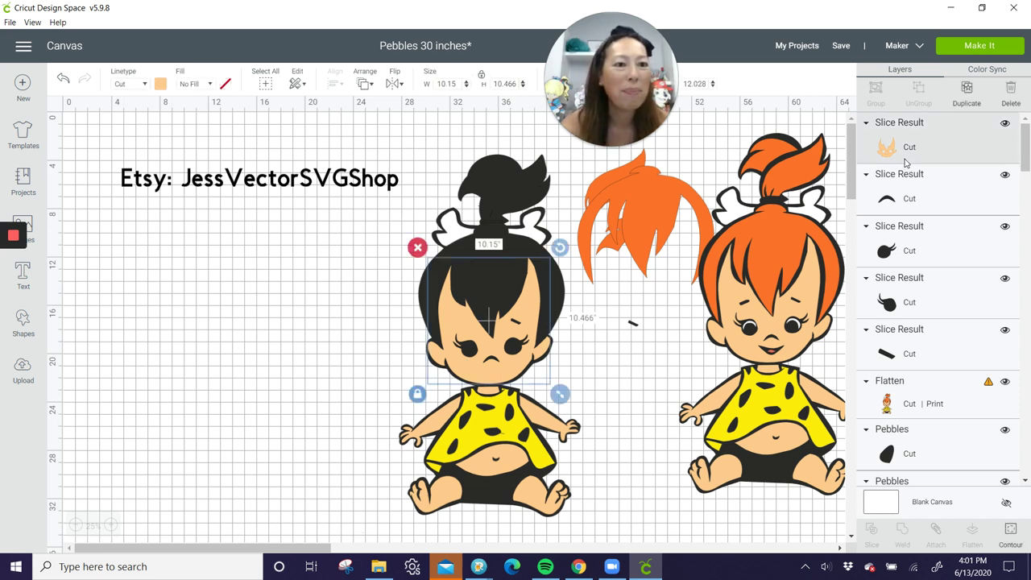
Slice the face with the first black eyebrow piece and delete the leftover slice.
{"action": "scroll", "coordinate": [923, 315], "scroll_direction": "down", "scroll_amount": 10}
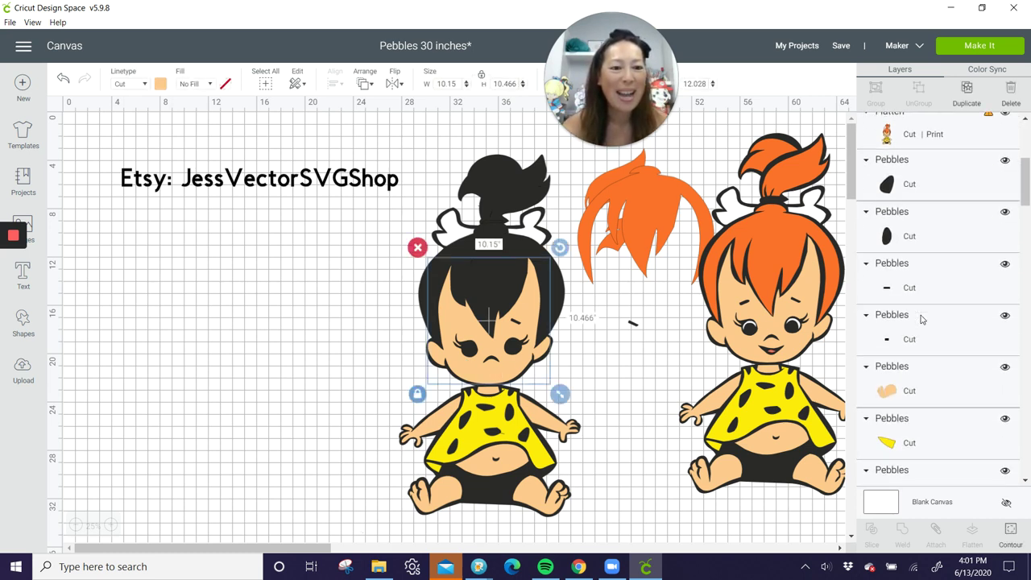
{"action": "scroll", "coordinate": [923, 318], "scroll_direction": "down", "scroll_amount": 6}
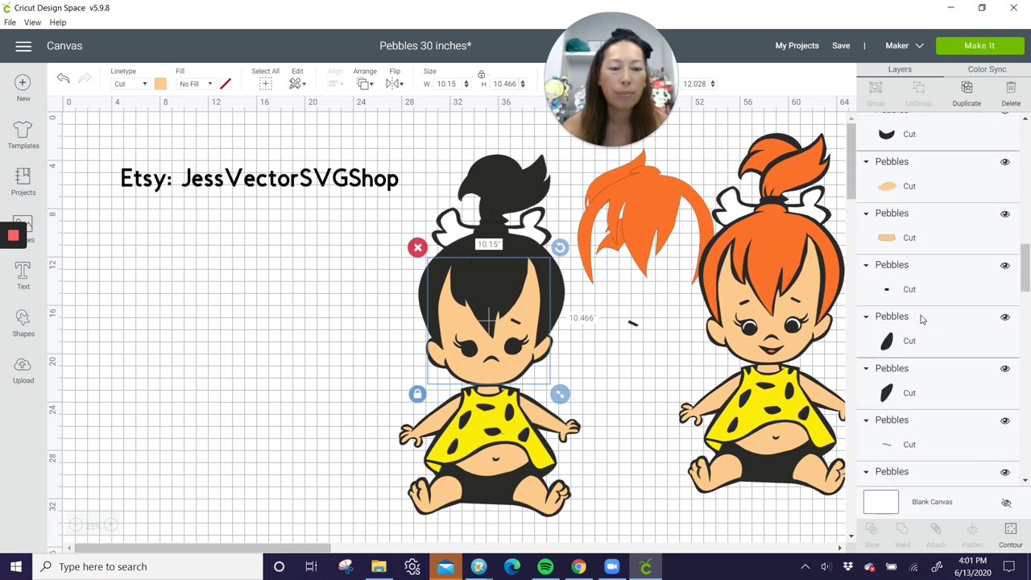
{"action": "scroll", "coordinate": [923, 321], "scroll_direction": "down", "scroll_amount": 3}
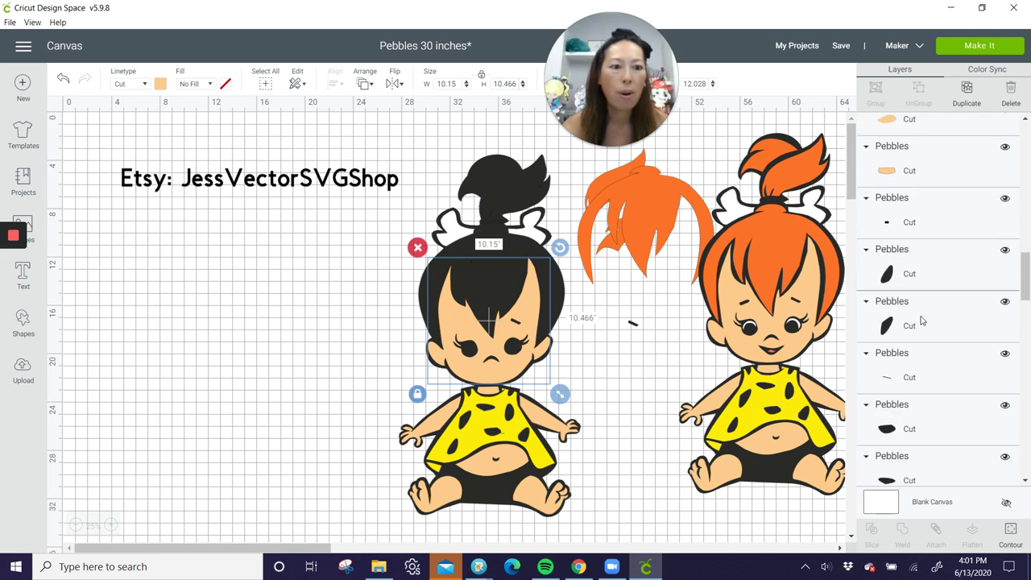
{"action": "scroll", "coordinate": [923, 321], "scroll_direction": "down", "scroll_amount": 2}
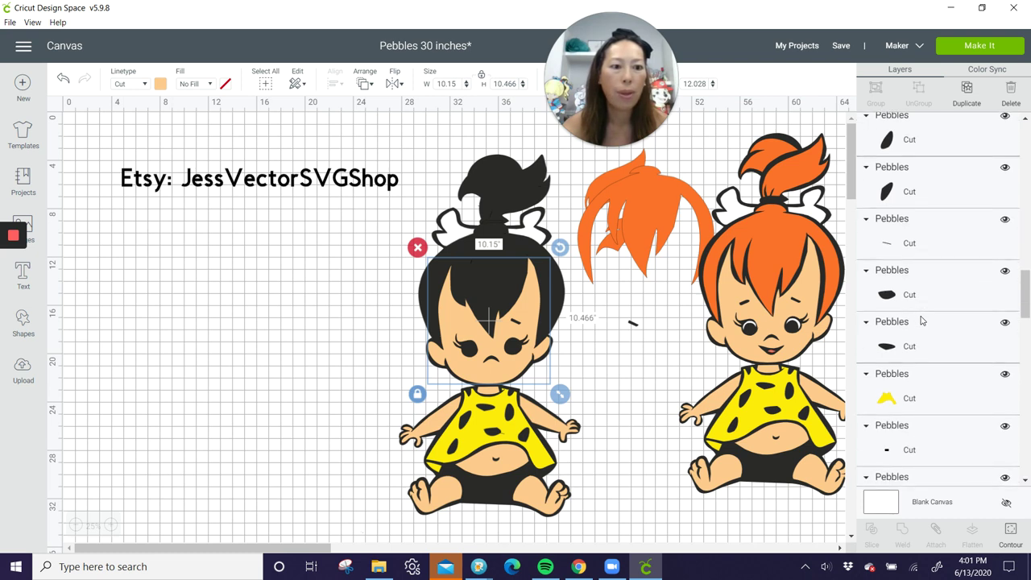
{"action": "scroll", "coordinate": [923, 321], "scroll_direction": "down", "scroll_amount": 2}
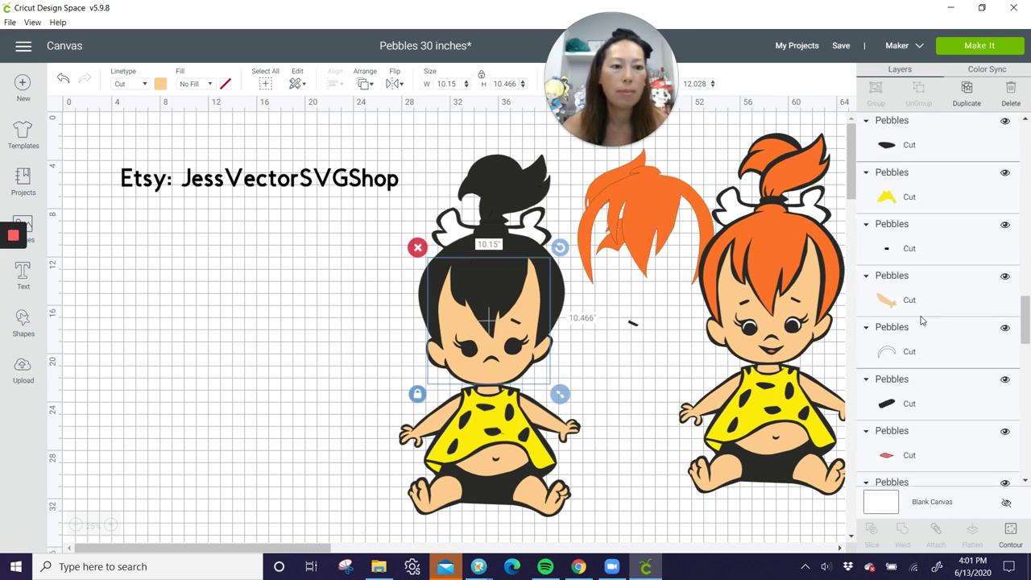
{"action": "scroll", "coordinate": [922, 321], "scroll_direction": "down", "scroll_amount": 5}
{"action": "left_click", "coordinate": [910, 307], "text": "shift"}
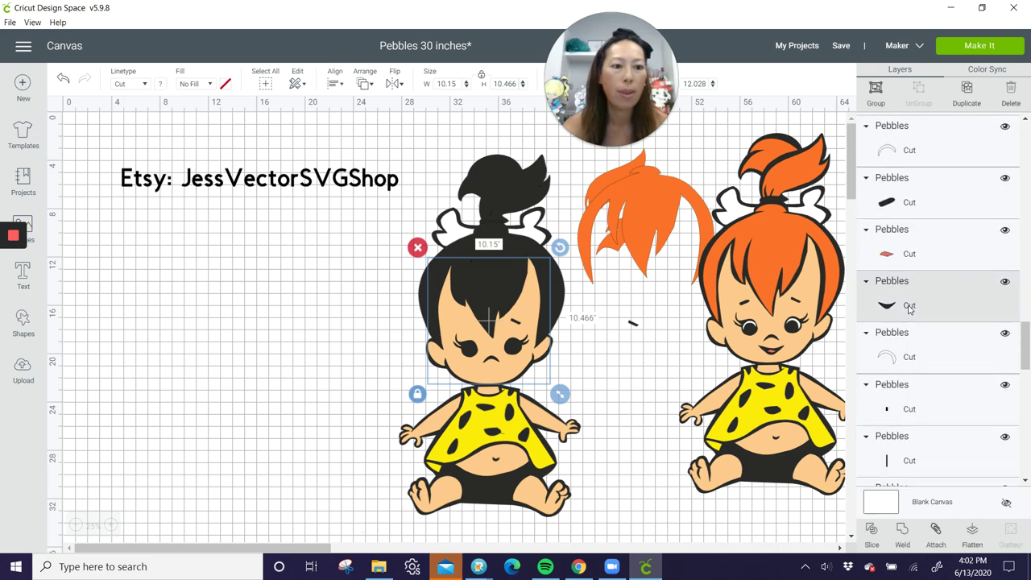
{"action": "left_click", "coordinate": [872, 531]}
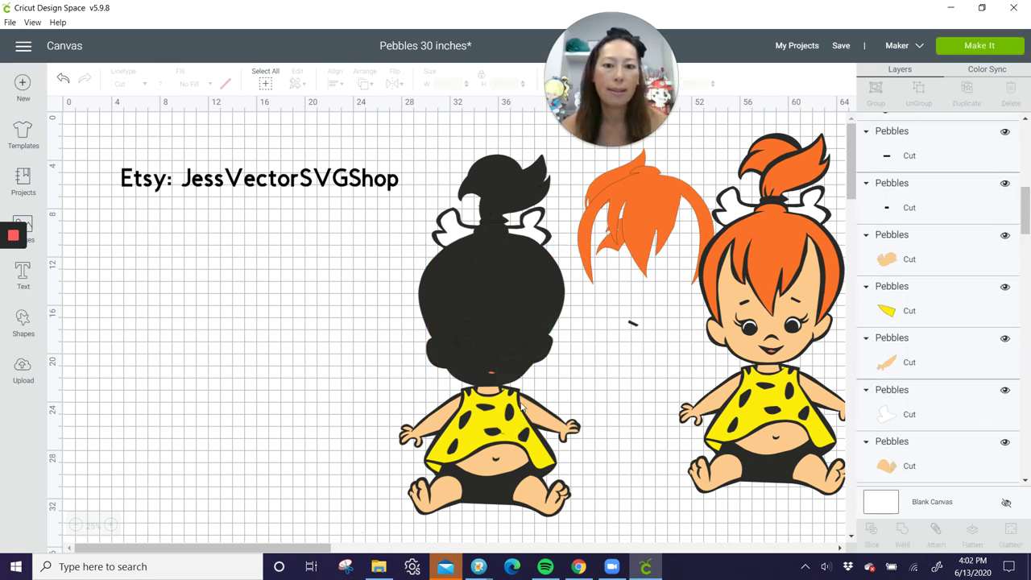
{"action": "left_click_drag", "start_coordinate": [479, 377], "coordinate": [196, 355]}
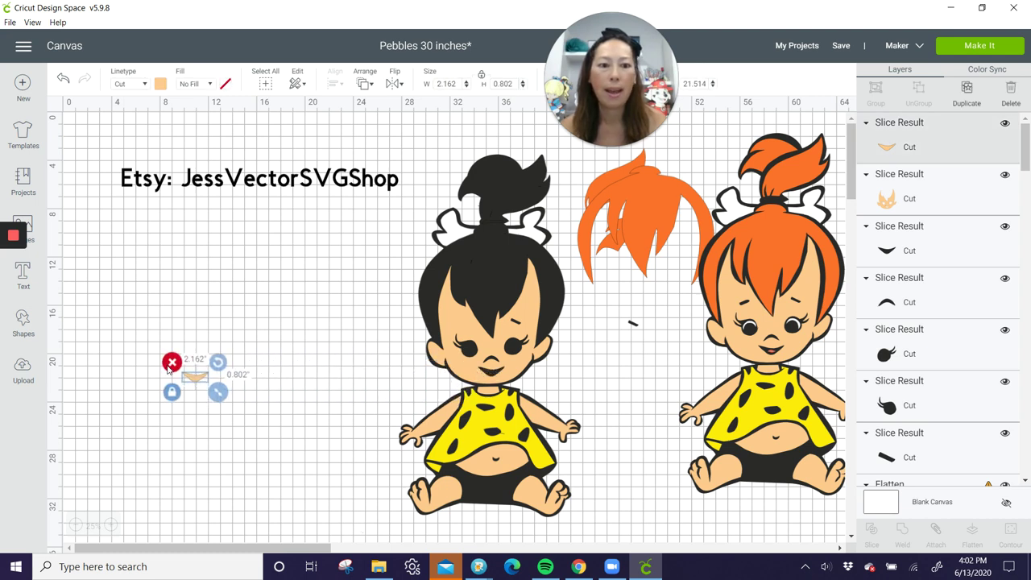
{"action": "left_click", "coordinate": [168, 367]}
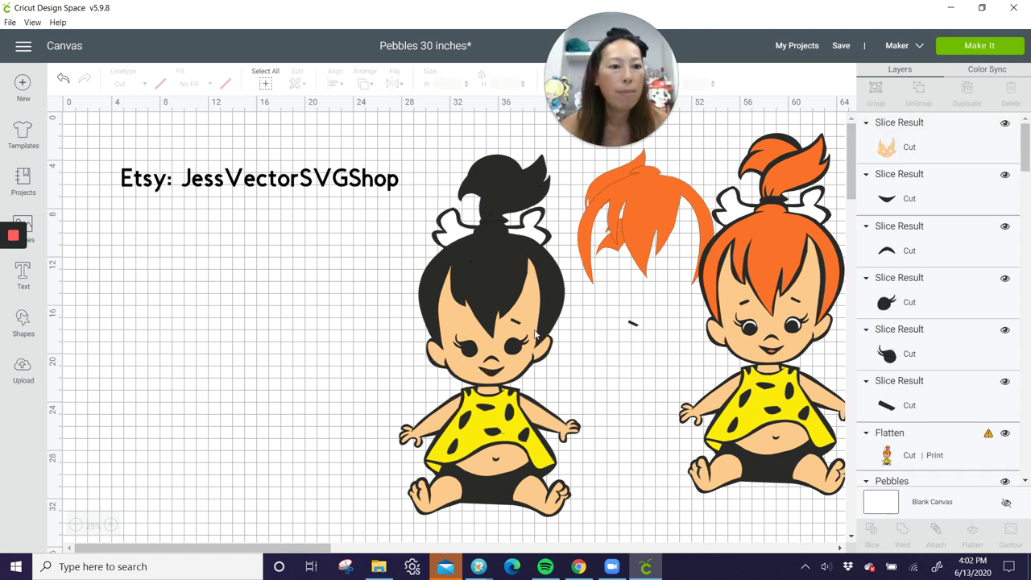
Slice the face with the second black piece and delete its 0.851 × 0.461 in scrap.
{"action": "left_click", "coordinate": [953, 146]}
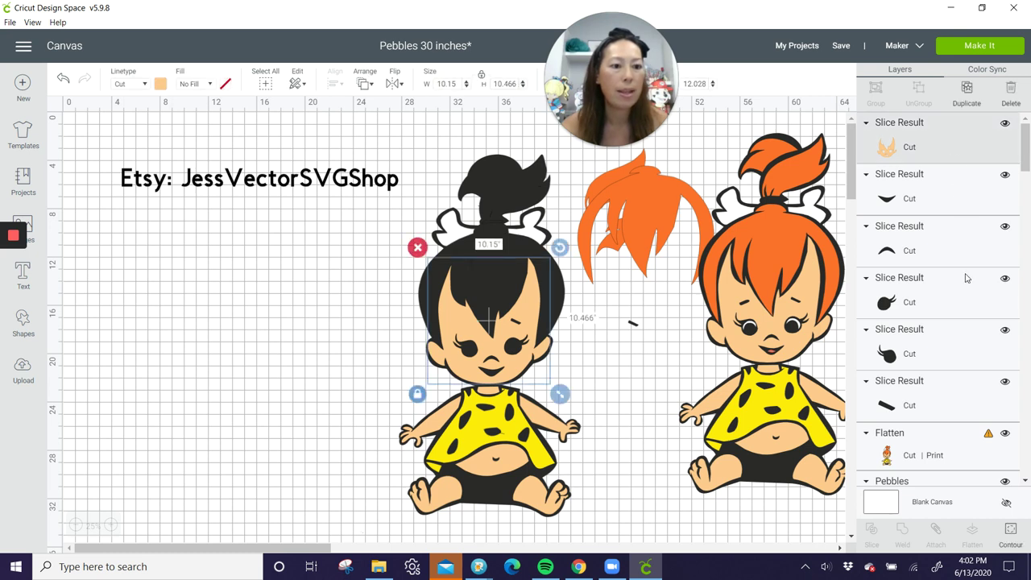
{"action": "scroll", "coordinate": [967, 290], "scroll_direction": "down", "scroll_amount": 10}
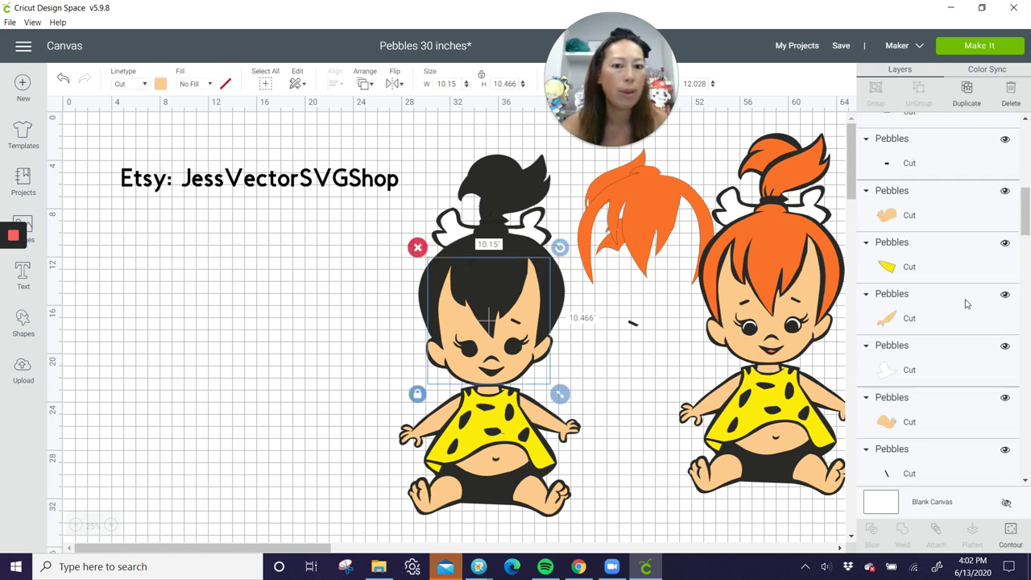
{"action": "scroll", "coordinate": [967, 304], "scroll_direction": "down", "scroll_amount": 5}
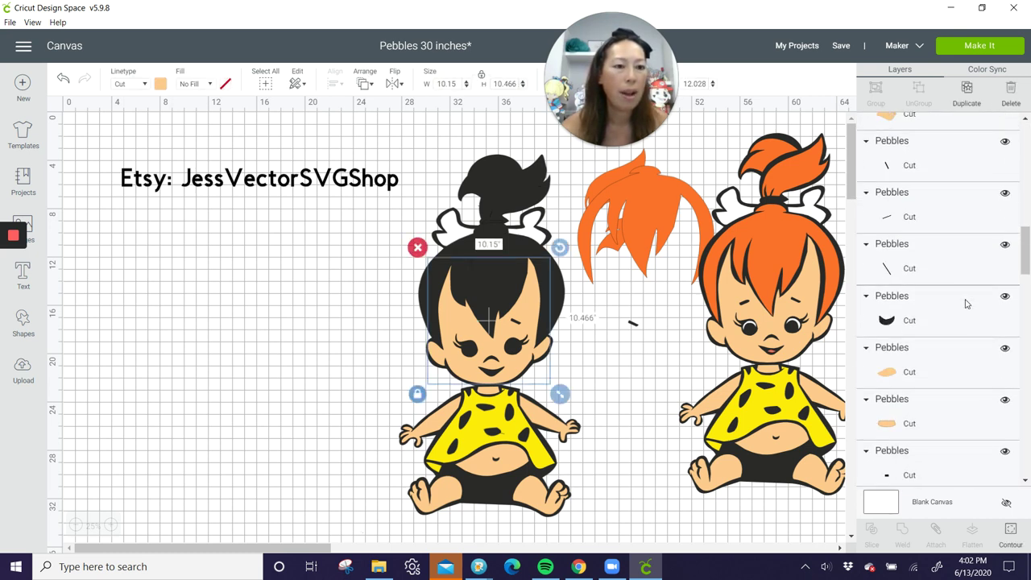
{"action": "scroll", "coordinate": [967, 304], "scroll_direction": "down", "scroll_amount": 8}
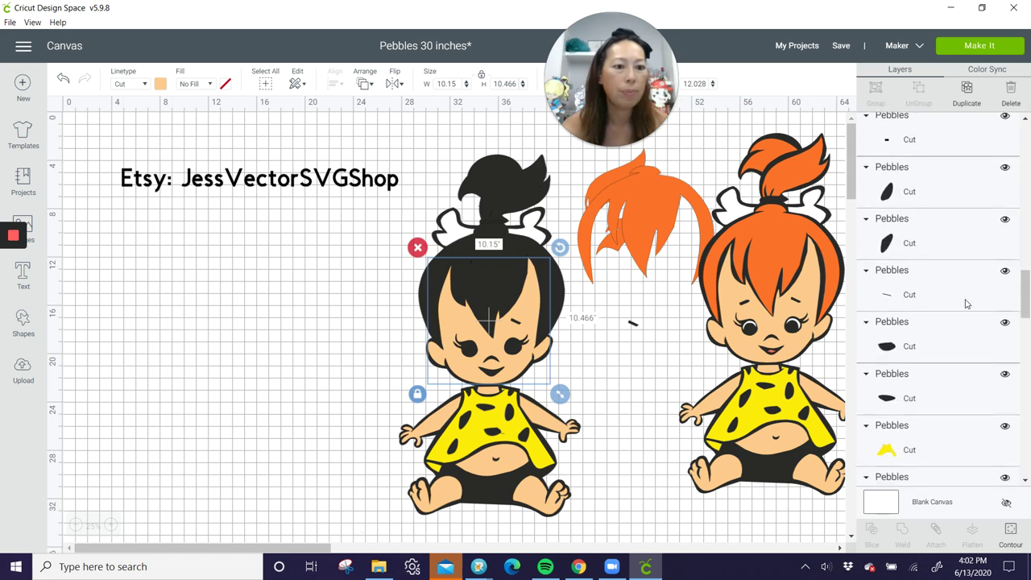
{"action": "scroll", "coordinate": [967, 304], "scroll_direction": "down", "scroll_amount": 4}
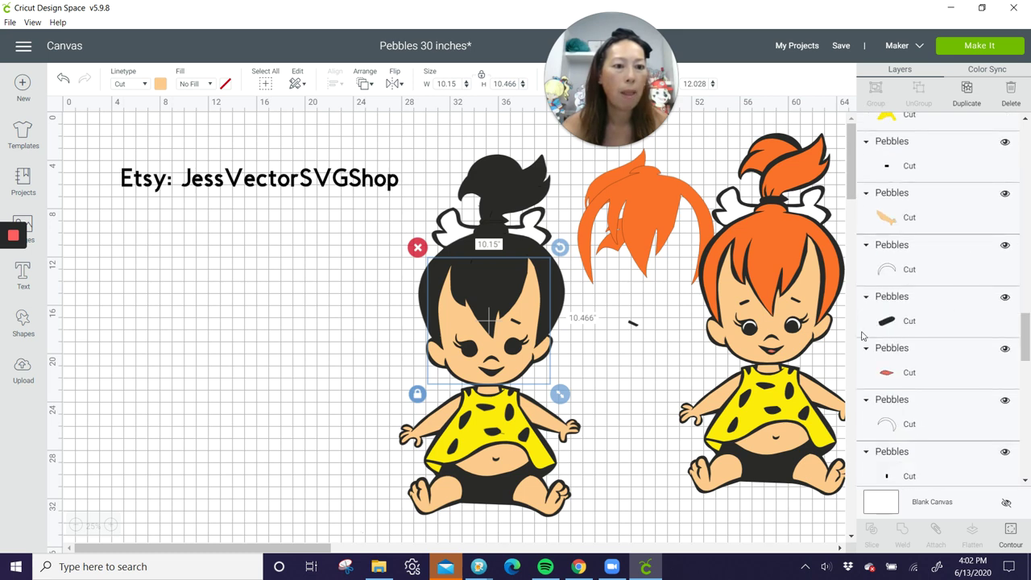
{"action": "left_click", "coordinate": [886, 325], "text": "shift"}
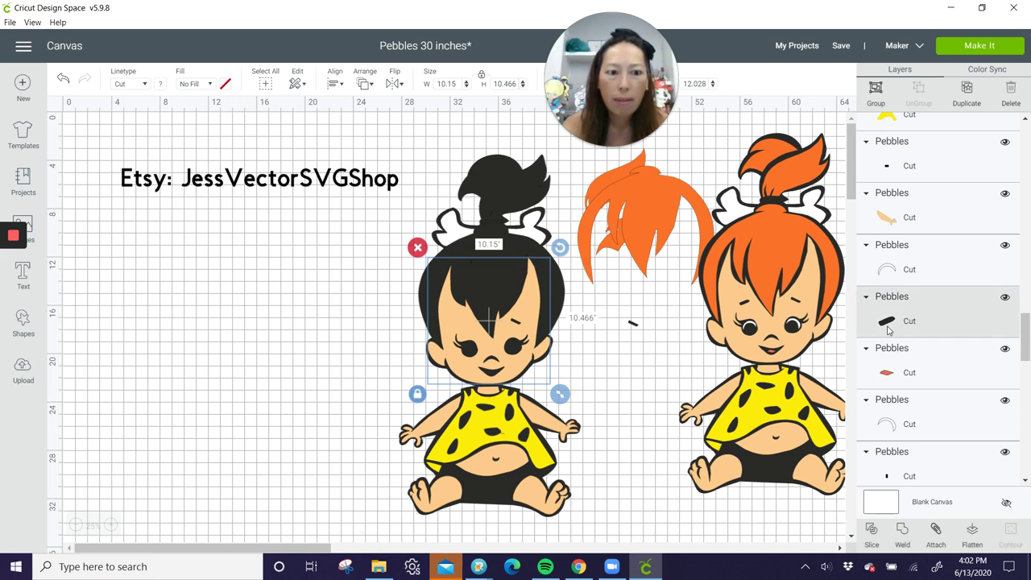
{"action": "left_click", "coordinate": [874, 528]}
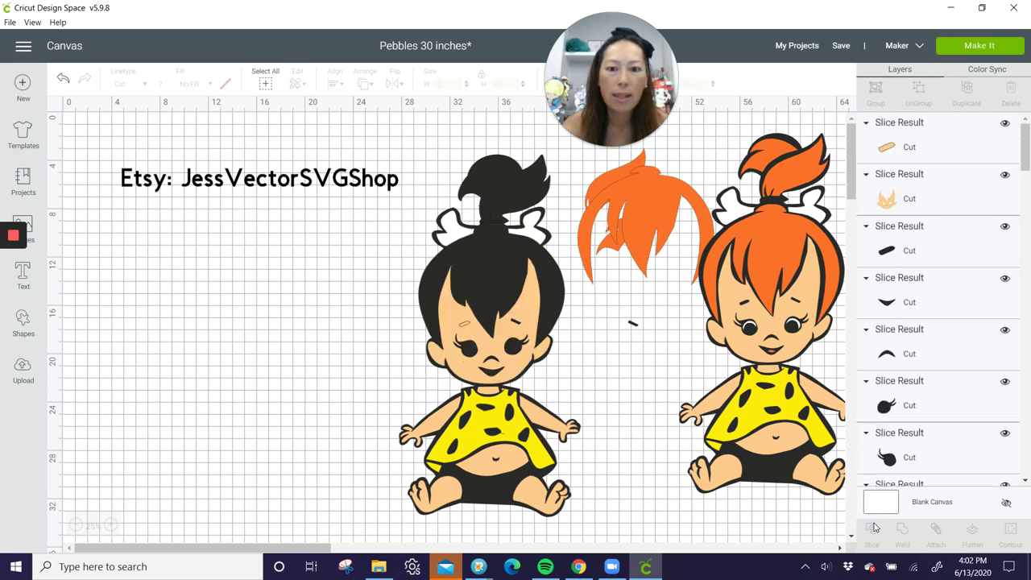
{"action": "left_click", "coordinate": [464, 328]}
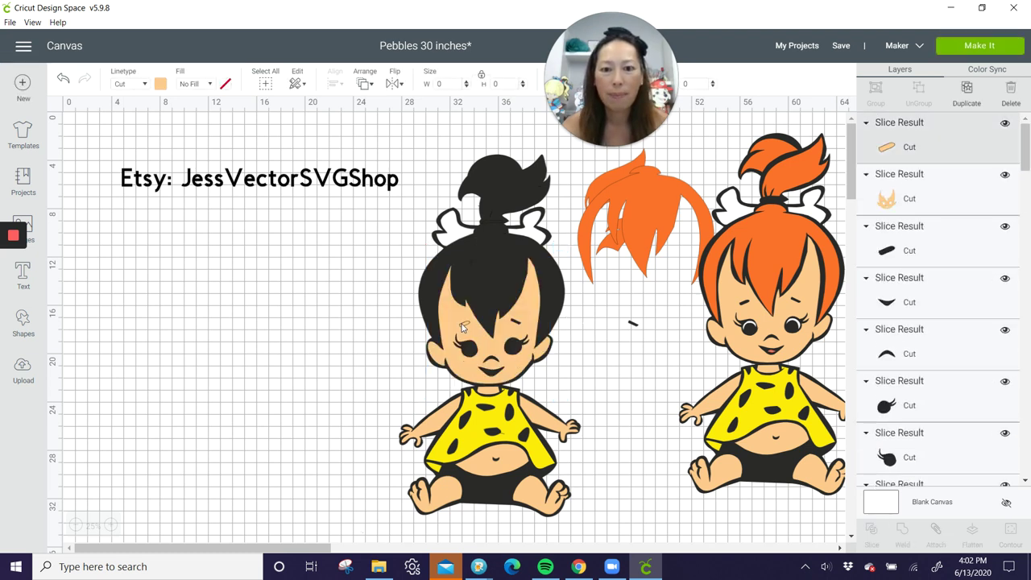
{"action": "left_click_drag", "start_coordinate": [463, 328], "coordinate": [238, 332]}
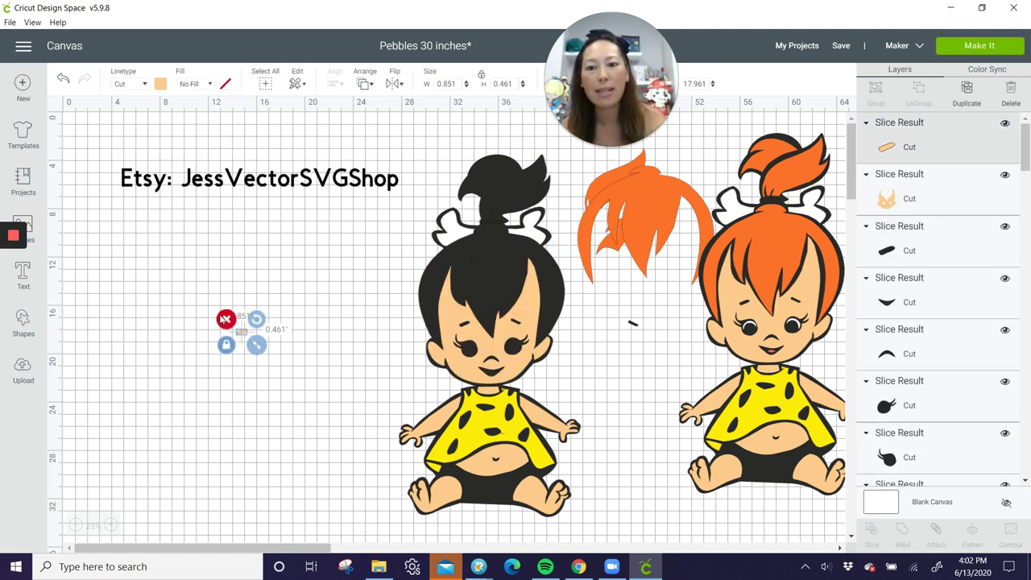
{"action": "left_click", "coordinate": [226, 319]}
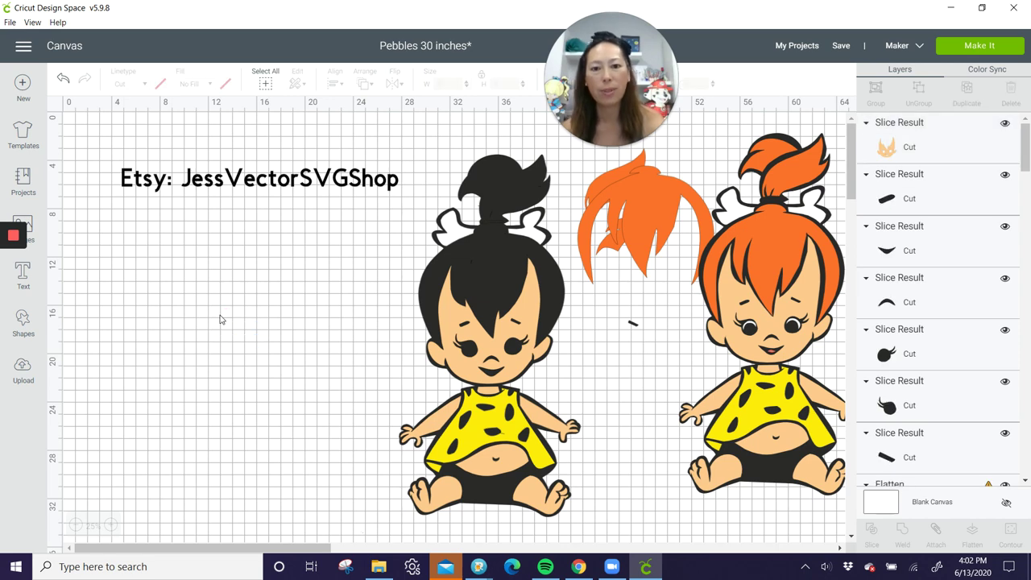
Move the peach face, both eyes, eye outlines and mouth pieces onto empty canvas at left.
{"action": "left_click", "coordinate": [503, 338]}
{"action": "left_click_drag", "start_coordinate": [503, 339], "coordinate": [258, 339]}
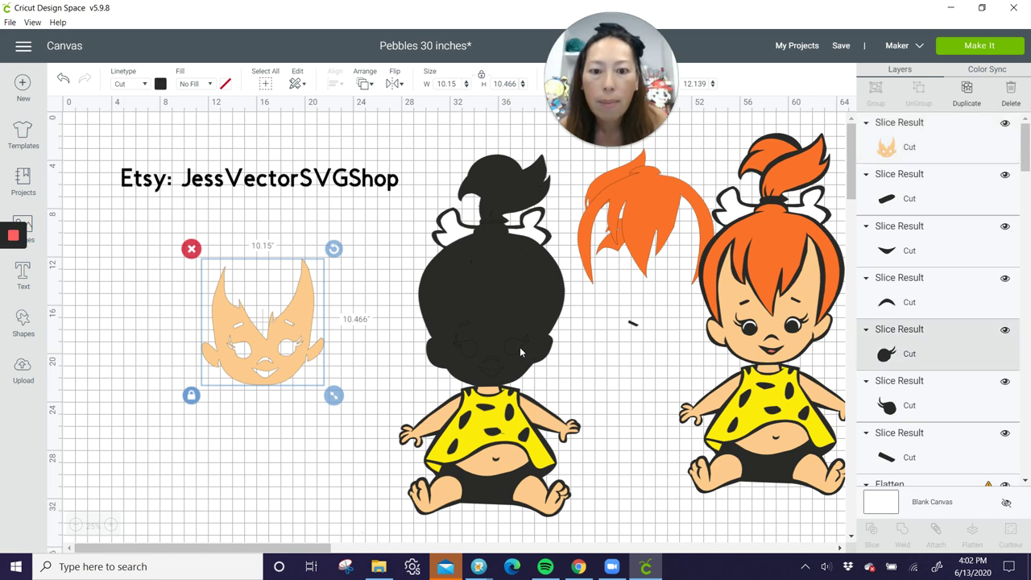
{"action": "left_click_drag", "start_coordinate": [520, 352], "coordinate": [273, 440]}
{"action": "left_click_drag", "start_coordinate": [468, 347], "coordinate": [151, 458]}
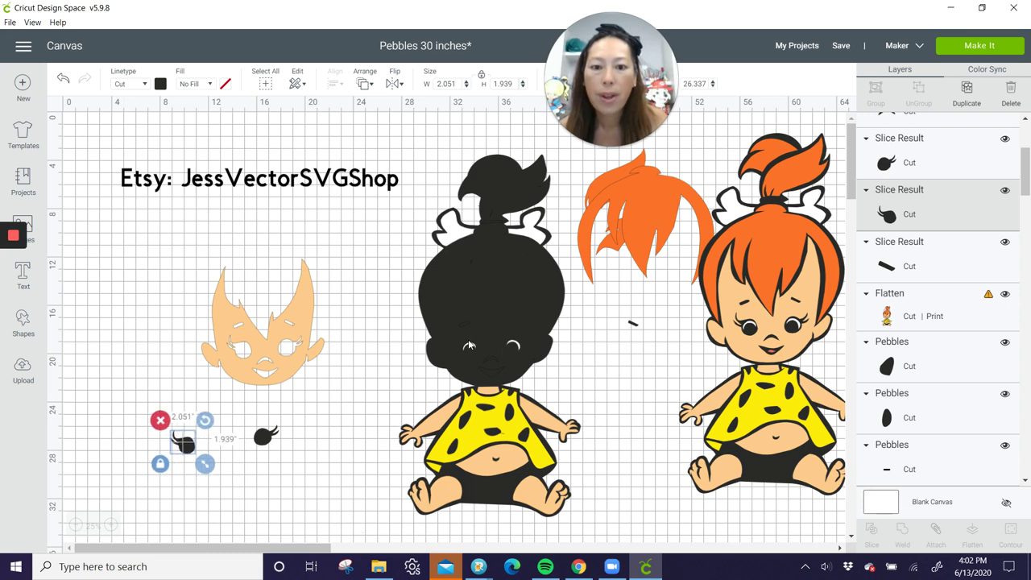
{"action": "left_click_drag", "start_coordinate": [469, 348], "coordinate": [194, 435]}
{"action": "left_click", "coordinate": [517, 344]}
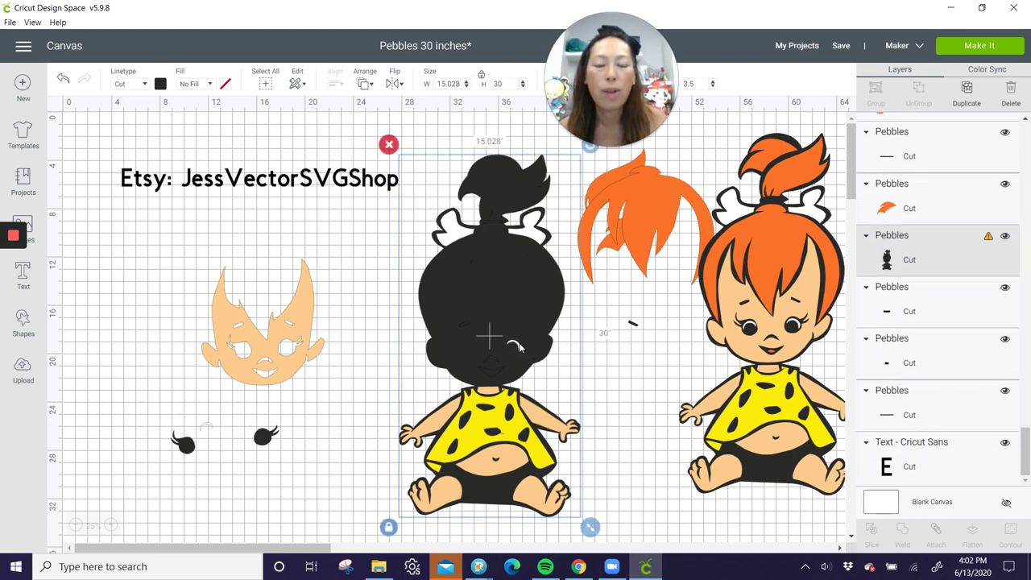
{"action": "left_click", "coordinate": [516, 346]}
{"action": "left_click_drag", "start_coordinate": [517, 347], "coordinate": [226, 401]}
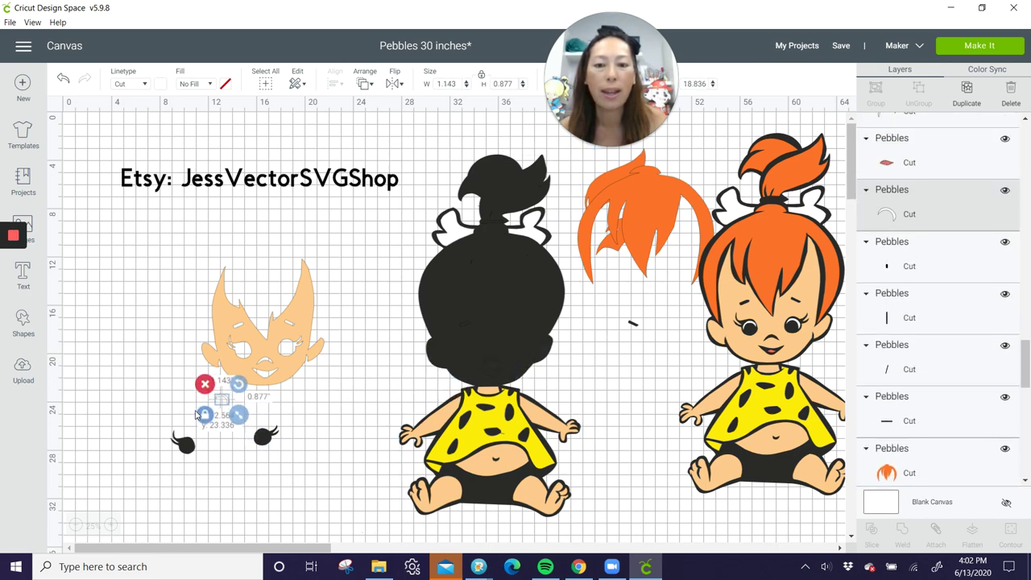
{"action": "left_click", "coordinate": [494, 373]}
{"action": "left_click_drag", "start_coordinate": [494, 373], "coordinate": [237, 470]}
{"action": "left_click", "coordinate": [495, 368]}
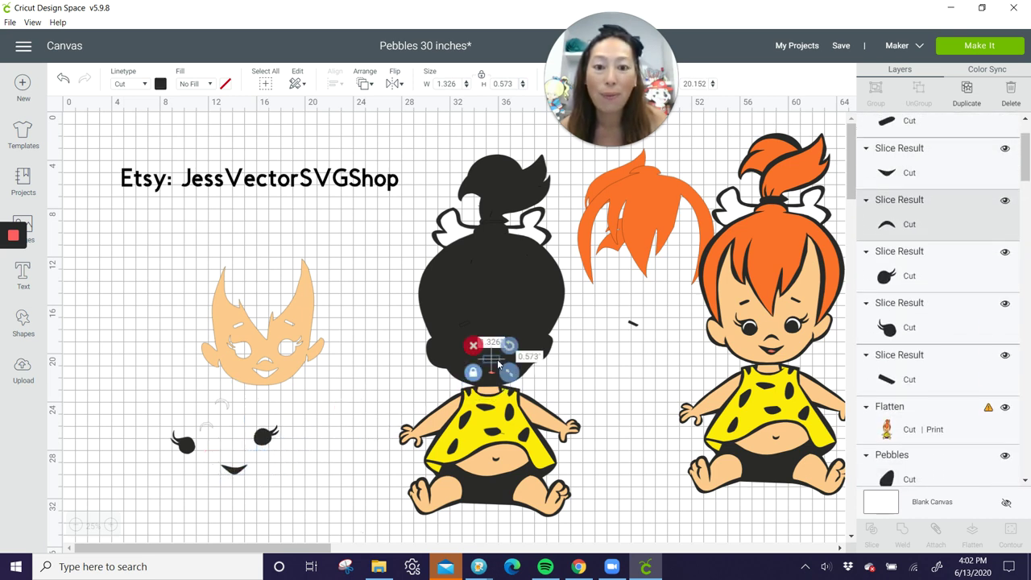
{"action": "left_click_drag", "start_coordinate": [495, 369], "coordinate": [246, 416]}
Park the black Pebbles silhouette at the bottom of the canvas.
{"action": "left_click", "coordinate": [494, 375]}
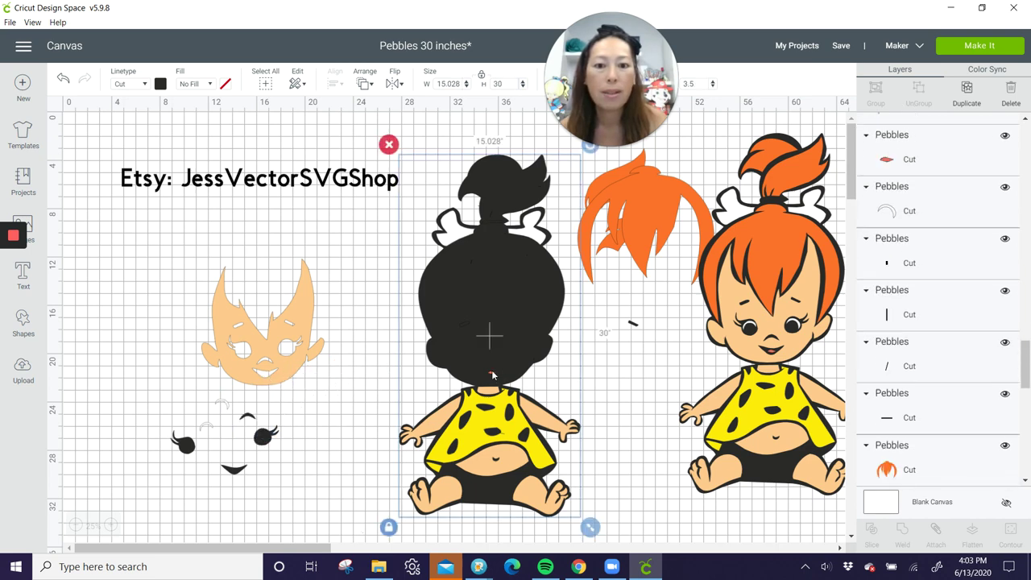
{"action": "left_click_drag", "start_coordinate": [477, 397], "coordinate": [329, 543]}
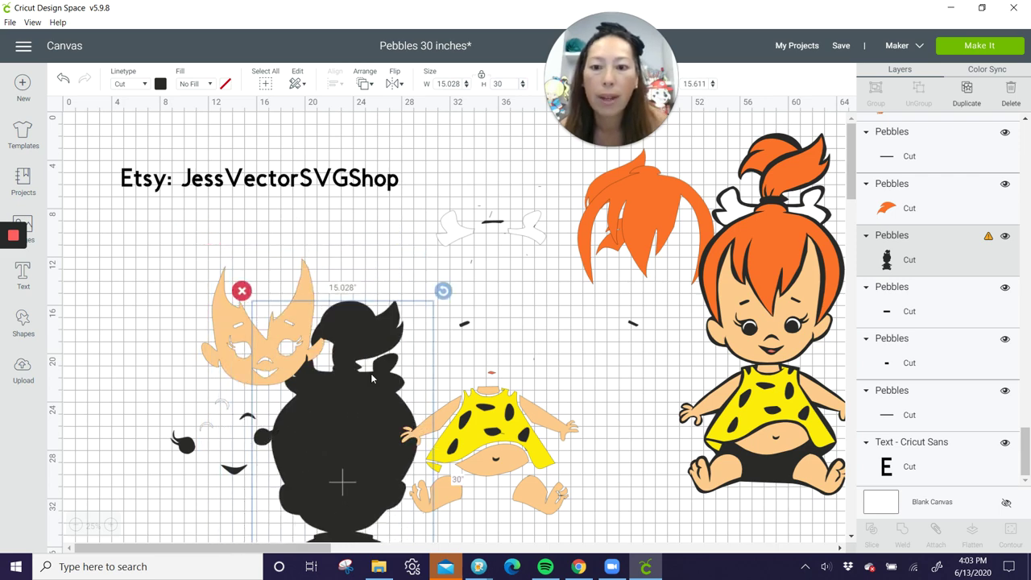
{"action": "left_click_drag", "start_coordinate": [372, 378], "coordinate": [390, 561]}
{"action": "left_click_drag", "start_coordinate": [375, 480], "coordinate": [376, 534]}
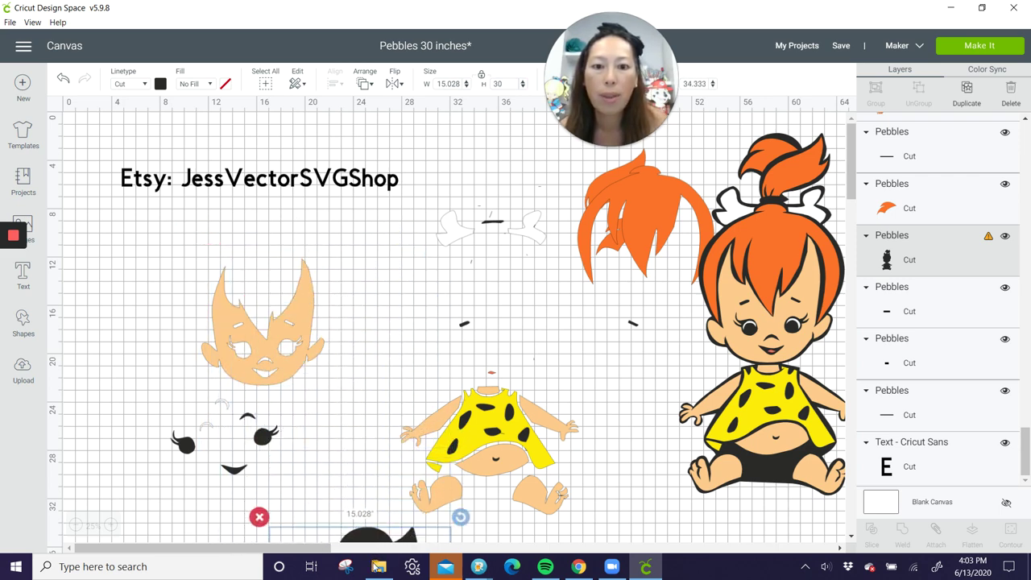
Place the two small black brow dashes beside the eye pieces and zoom in.
{"action": "left_click", "coordinate": [464, 326]}
{"action": "left_click_drag", "start_coordinate": [464, 325], "coordinate": [218, 456]}
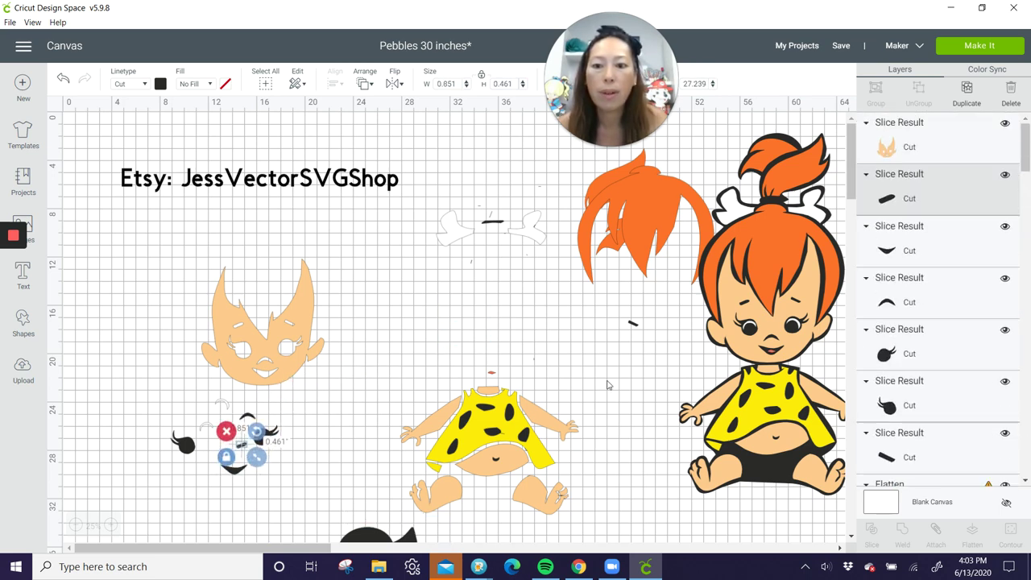
{"action": "left_click", "coordinate": [634, 325]}
{"action": "left_click_drag", "start_coordinate": [633, 324], "coordinate": [143, 444]}
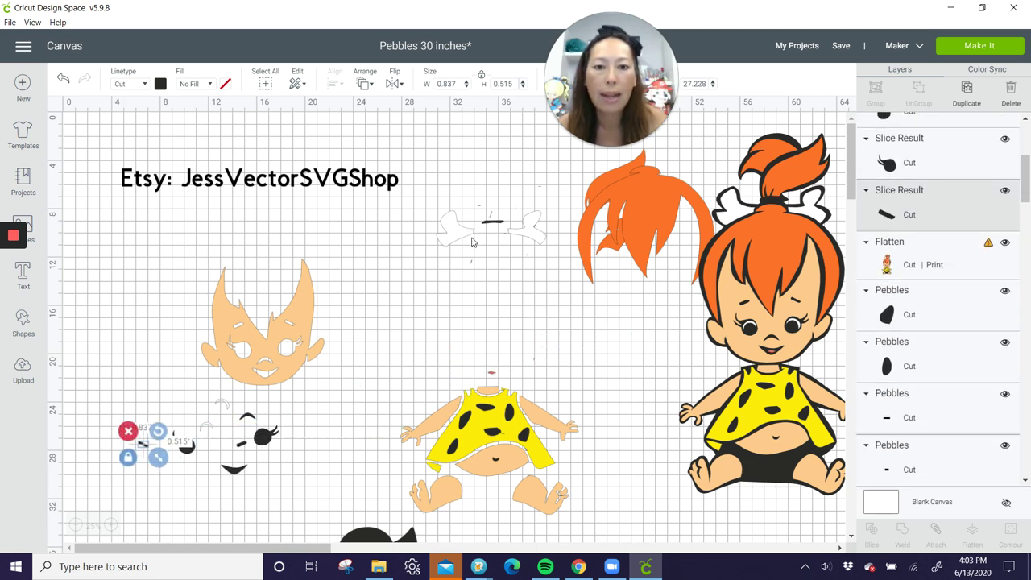
{"action": "left_click", "coordinate": [110, 525]}
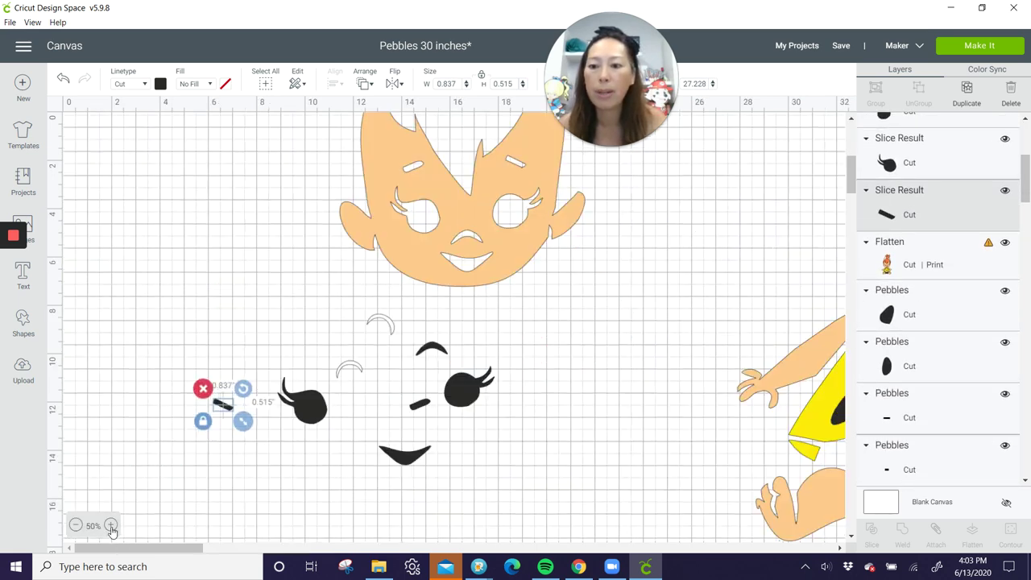
Zoom in on the bow area and delete the tiny stray dash and slash.
{"action": "scroll", "coordinate": [110, 525], "scroll_direction": "down", "scroll_amount": 3}
{"action": "left_click", "coordinate": [110, 526]}
{"action": "scroll", "coordinate": [599, 373], "scroll_direction": "up", "scroll_amount": 5}
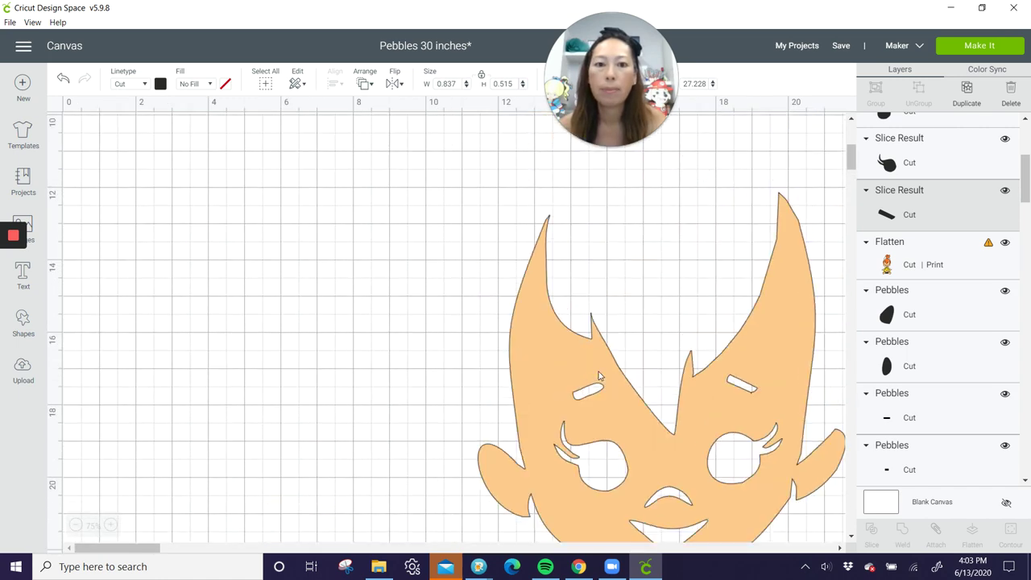
{"action": "scroll", "coordinate": [599, 376], "scroll_direction": "down", "scroll_amount": 3}
{"action": "scroll", "coordinate": [601, 370], "scroll_direction": "up", "scroll_amount": 4}
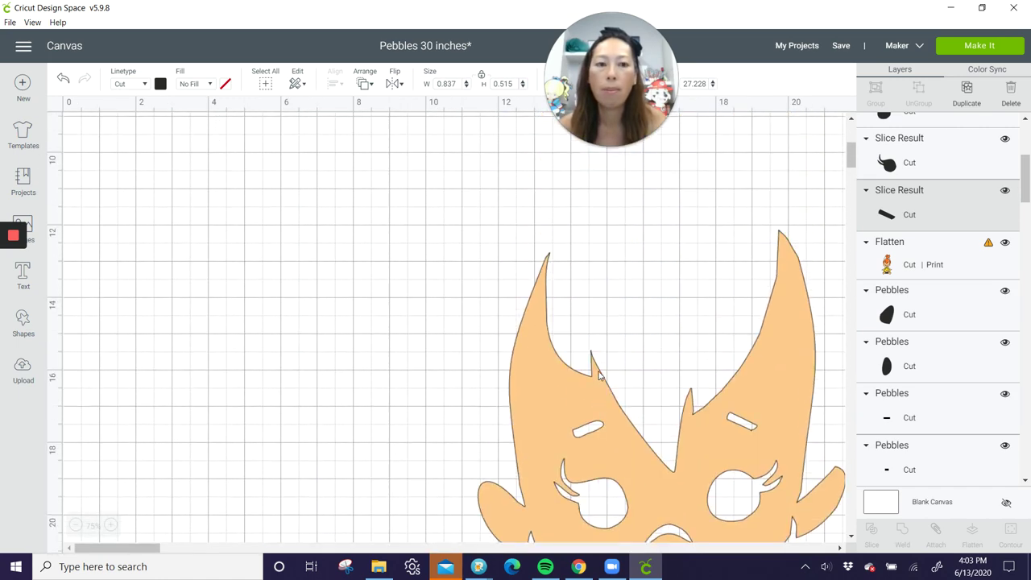
{"action": "scroll", "coordinate": [456, 428], "scroll_direction": "up", "scroll_amount": 3}
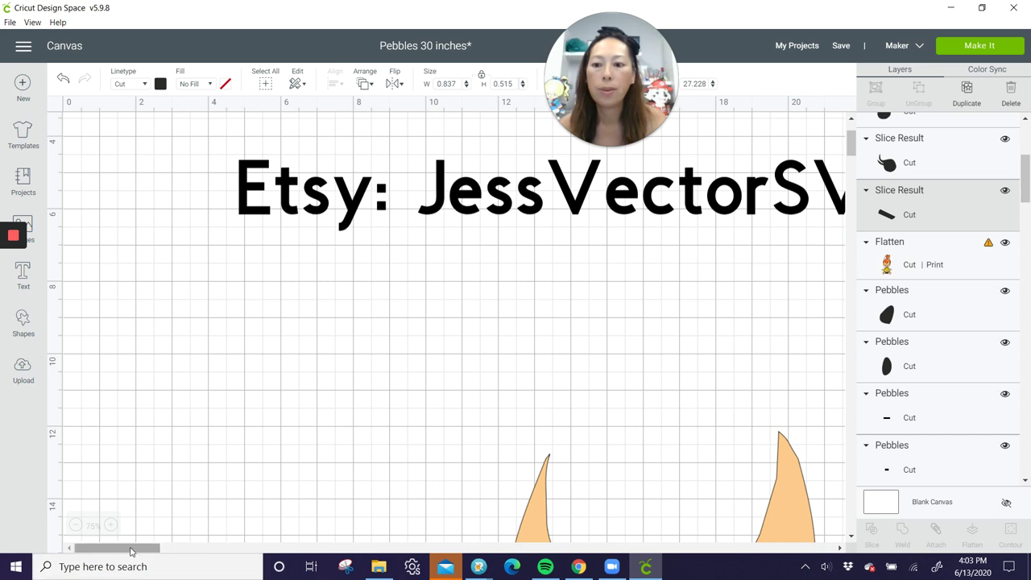
{"action": "left_click_drag", "start_coordinate": [138, 550], "coordinate": [236, 552]}
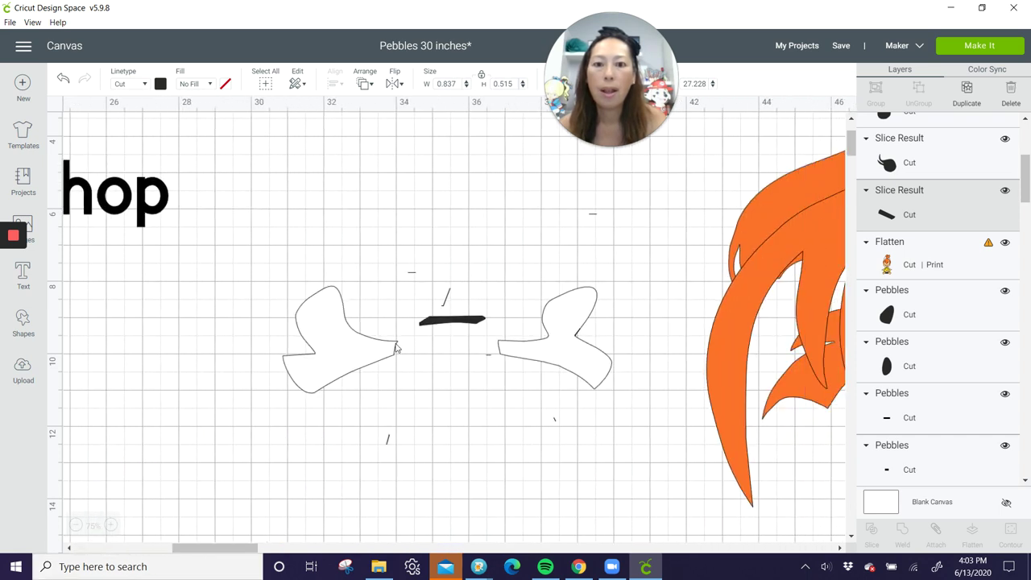
{"action": "left_click", "coordinate": [407, 278]}
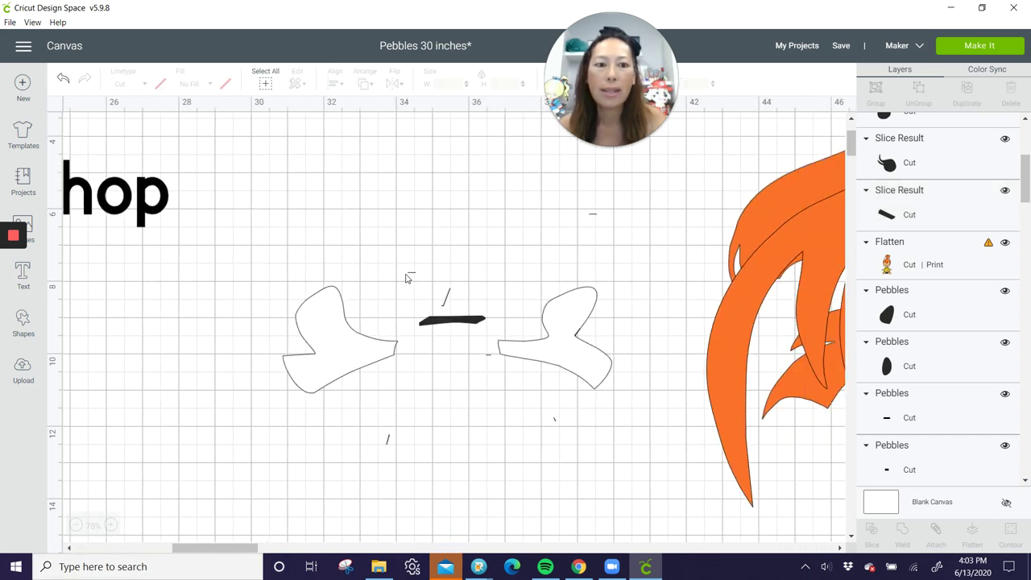
{"action": "left_click", "coordinate": [412, 275]}
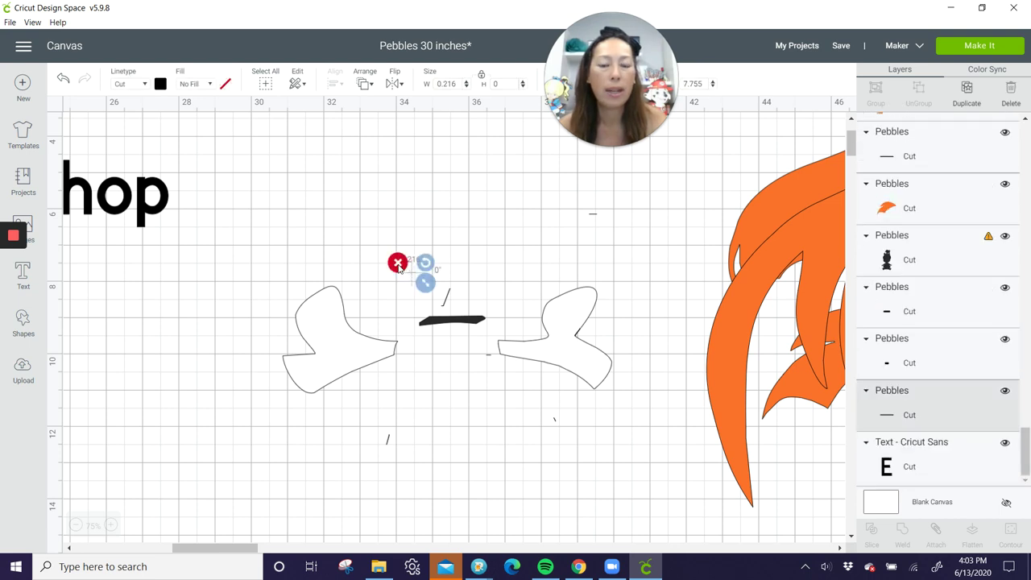
{"action": "left_click", "coordinate": [397, 261]}
{"action": "left_click", "coordinate": [447, 298]}
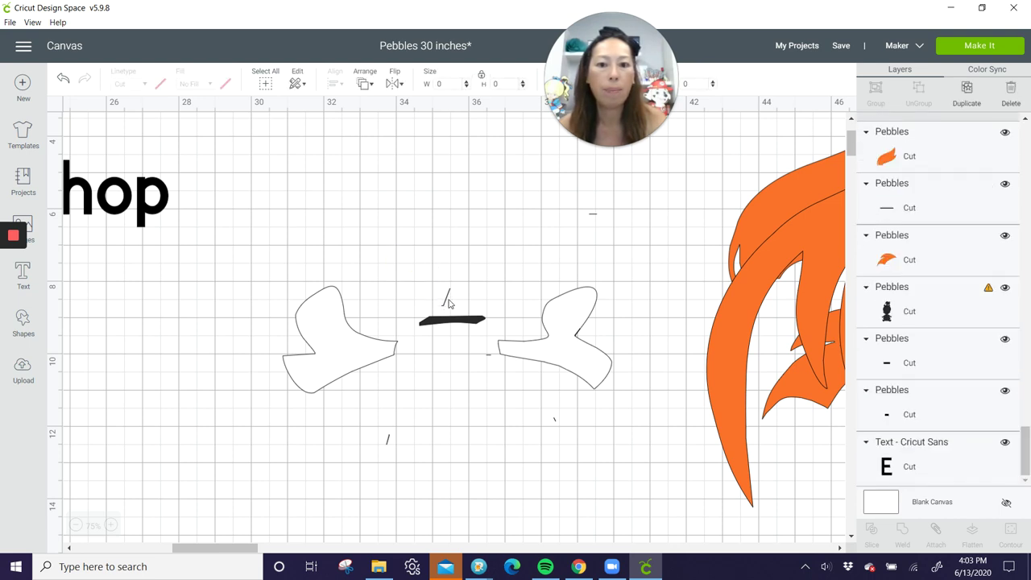
{"action": "left_click", "coordinate": [429, 278]}
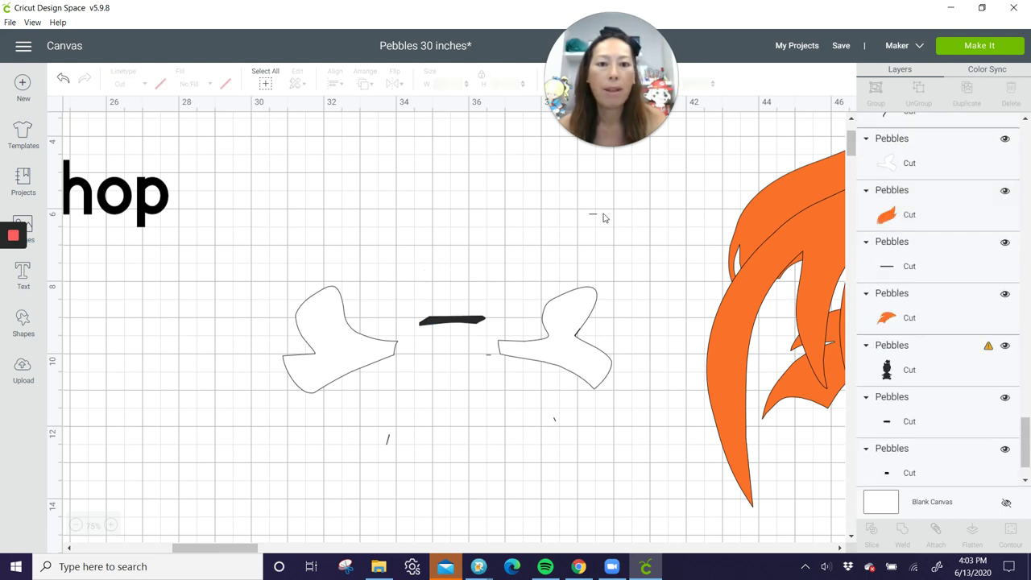
Delete the stray line piece, the slash below the bow and the tiny marks near the right bone.
{"action": "left_click", "coordinate": [595, 219]}
{"action": "left_click", "coordinate": [585, 209]}
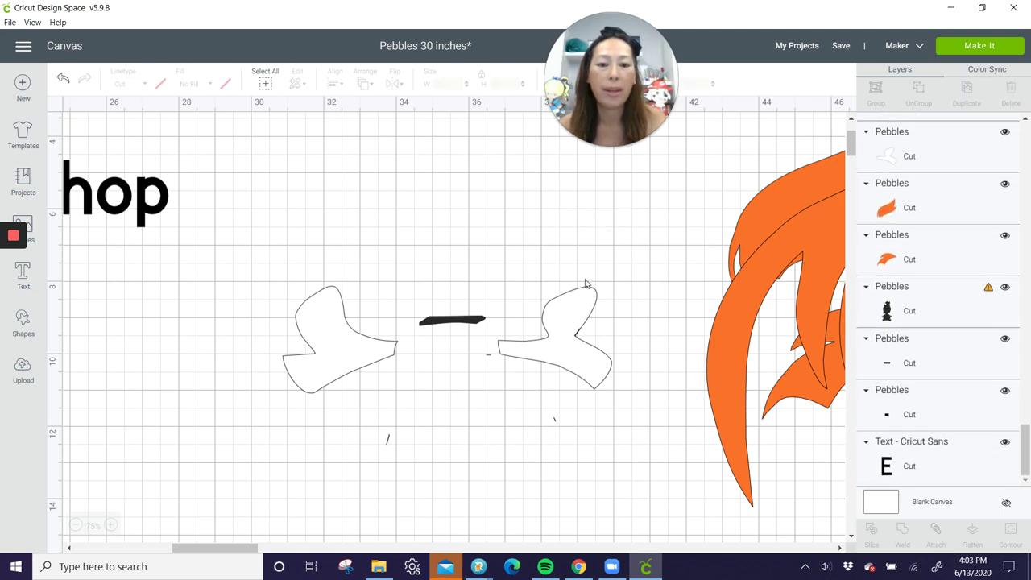
{"action": "left_click_drag", "start_coordinate": [378, 423], "coordinate": [579, 448]}
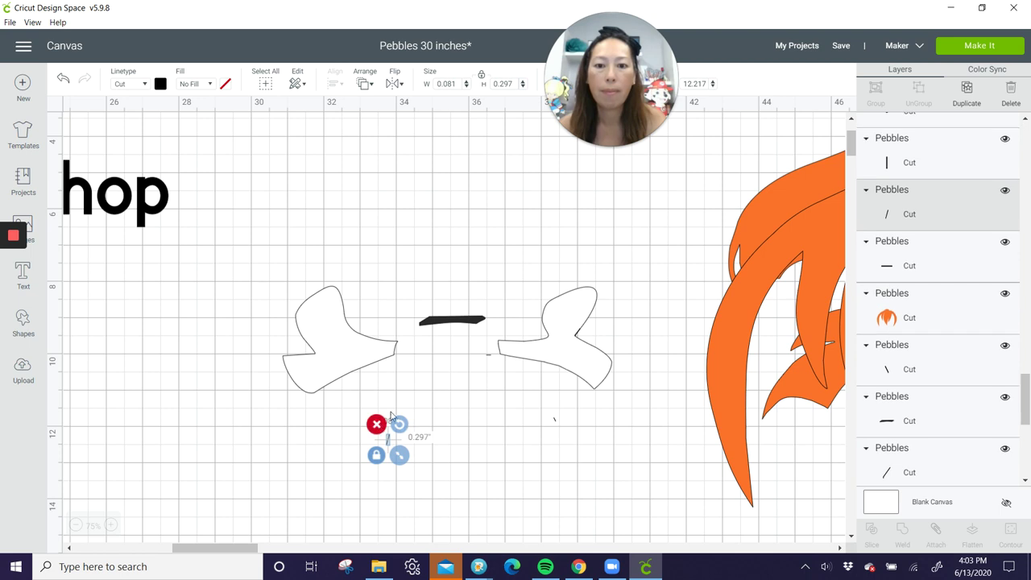
{"action": "key", "text": "Delete"}
{"action": "left_click", "coordinate": [551, 421]}
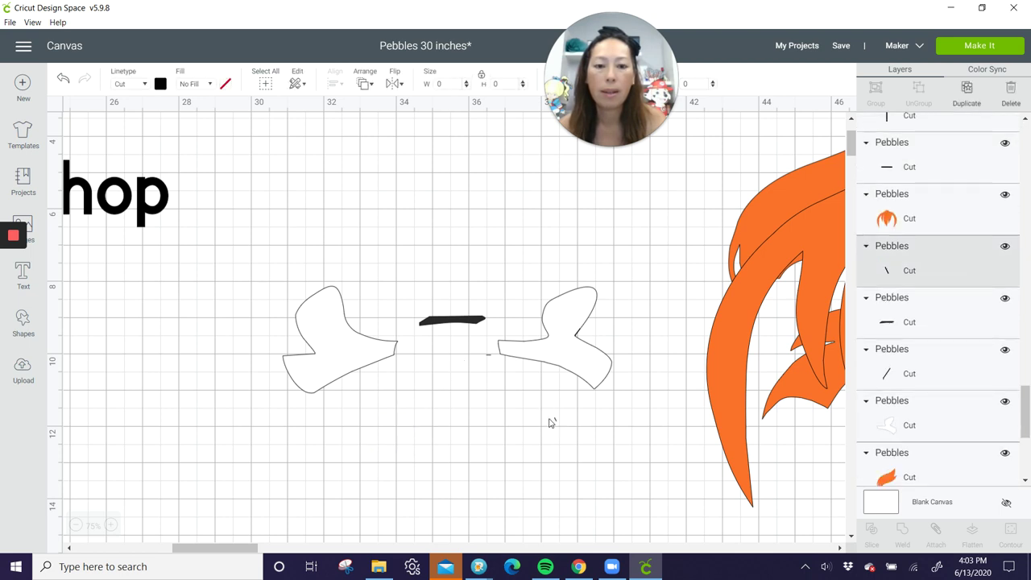
{"action": "key", "text": "Delete"}
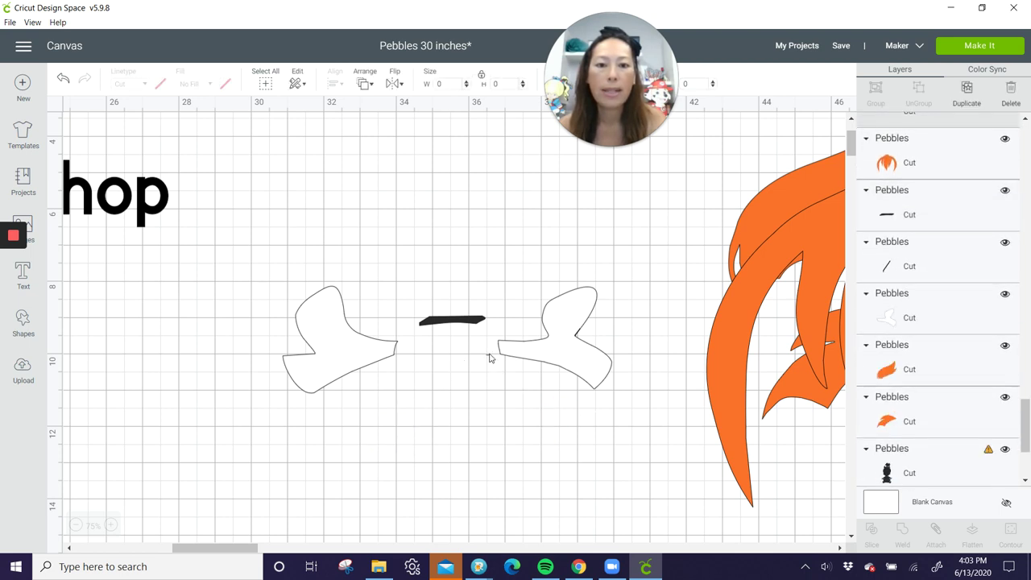
{"action": "left_click", "coordinate": [489, 356]}
{"action": "key", "text": "Delete"}
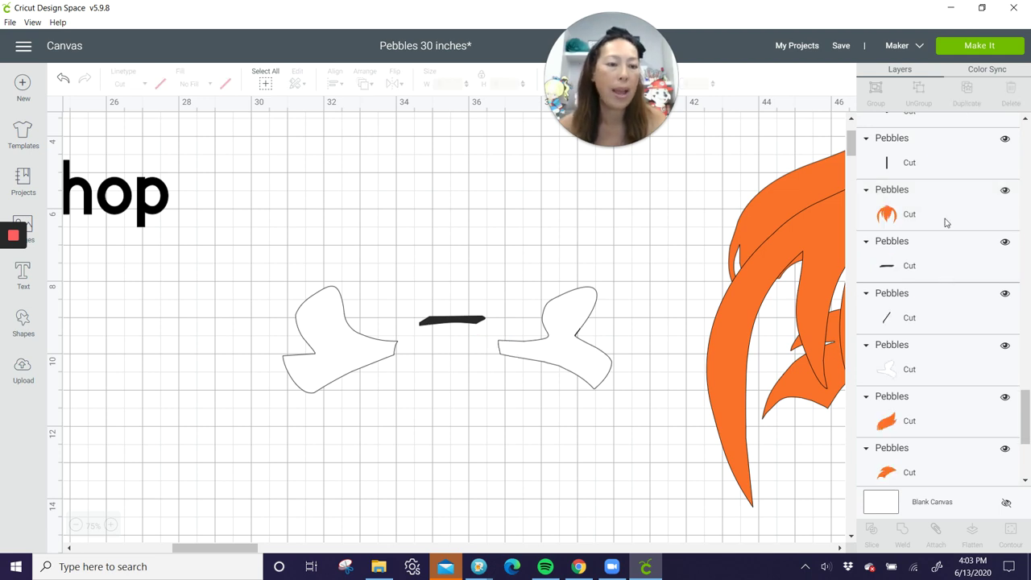
Delete the slash-shaped piece, then select the black dash and tiny vertical line.
{"action": "left_click", "coordinate": [902, 317]}
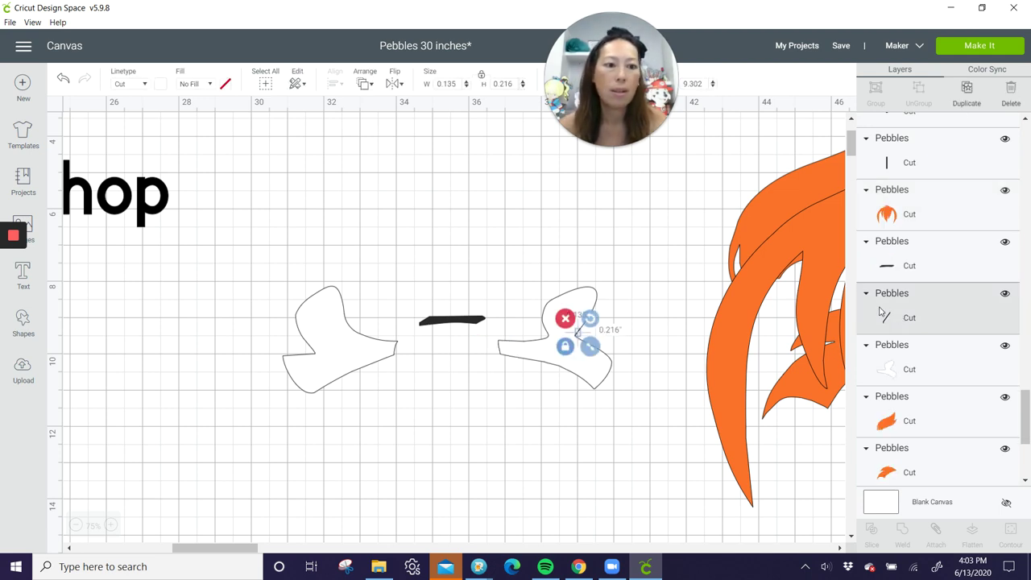
{"action": "left_click", "coordinate": [566, 319]}
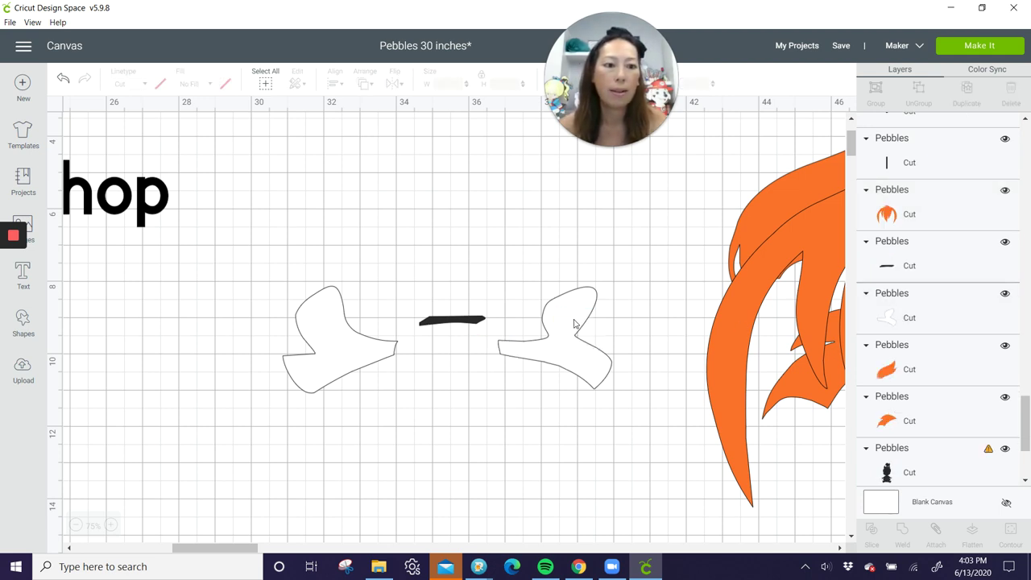
{"action": "left_click", "coordinate": [900, 273]}
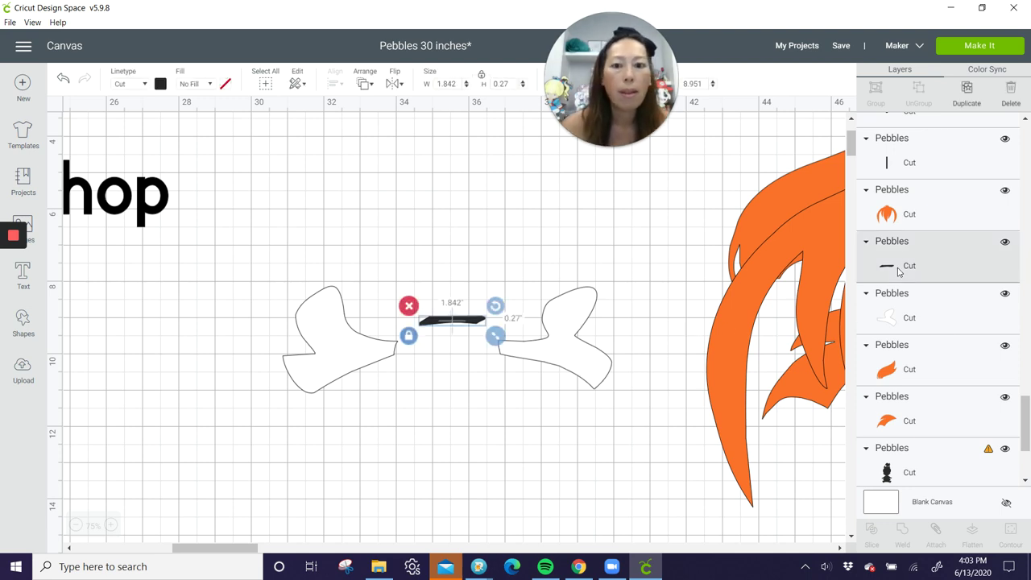
{"action": "scroll", "coordinate": [902, 282], "scroll_direction": "up", "scroll_amount": 3}
{"action": "left_click", "coordinate": [904, 287]}
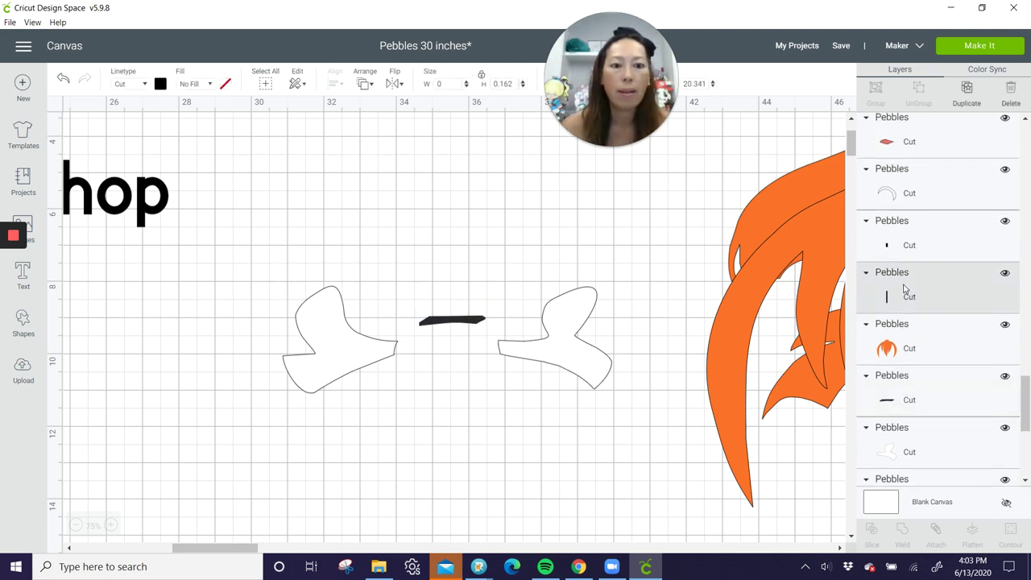
Zoom out to 25% to show all of Pebbles and delete a tiny stray piece.
{"action": "left_click", "coordinate": [74, 526]}
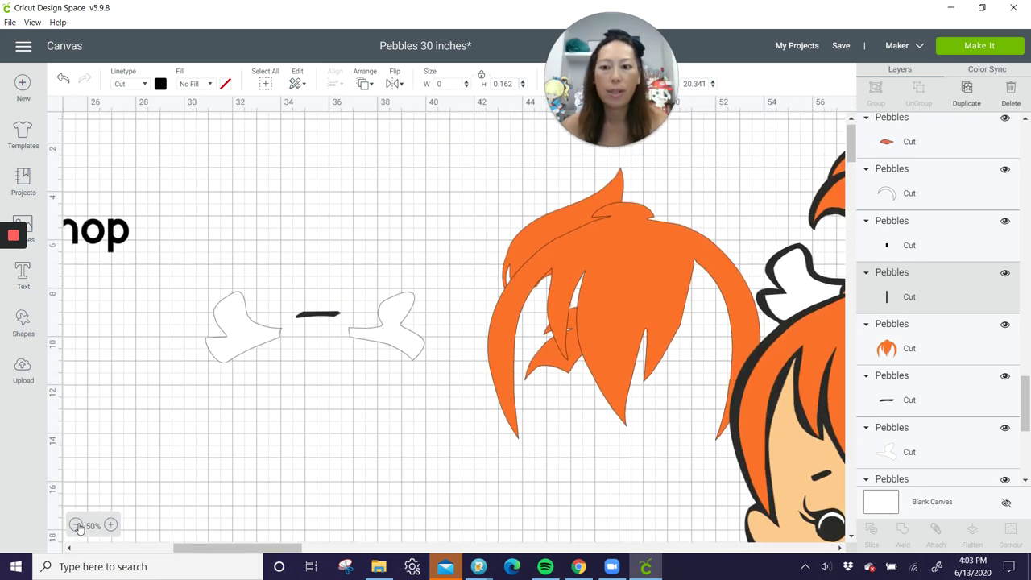
{"action": "left_click", "coordinate": [77, 525]}
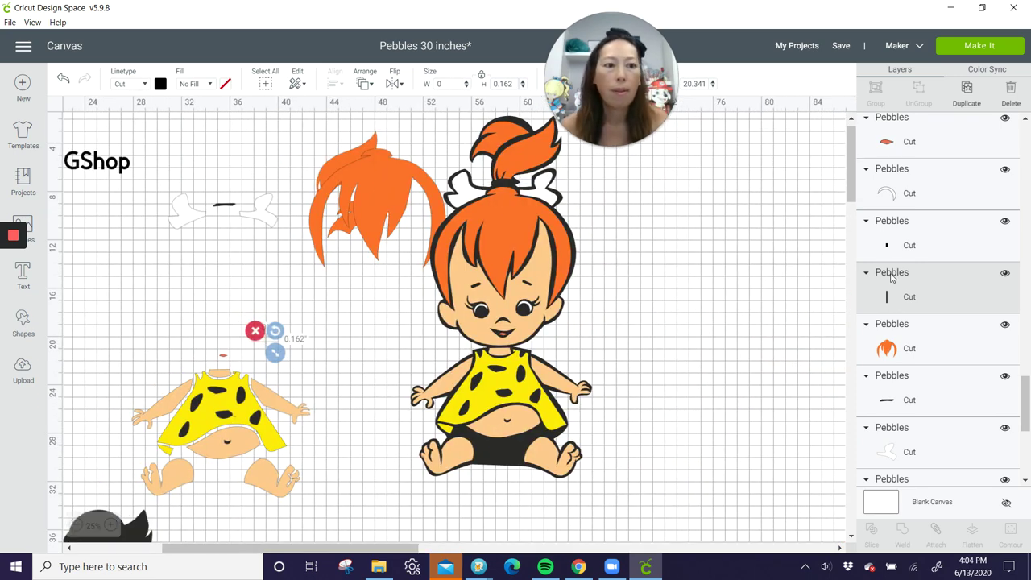
{"action": "left_click", "coordinate": [904, 241]}
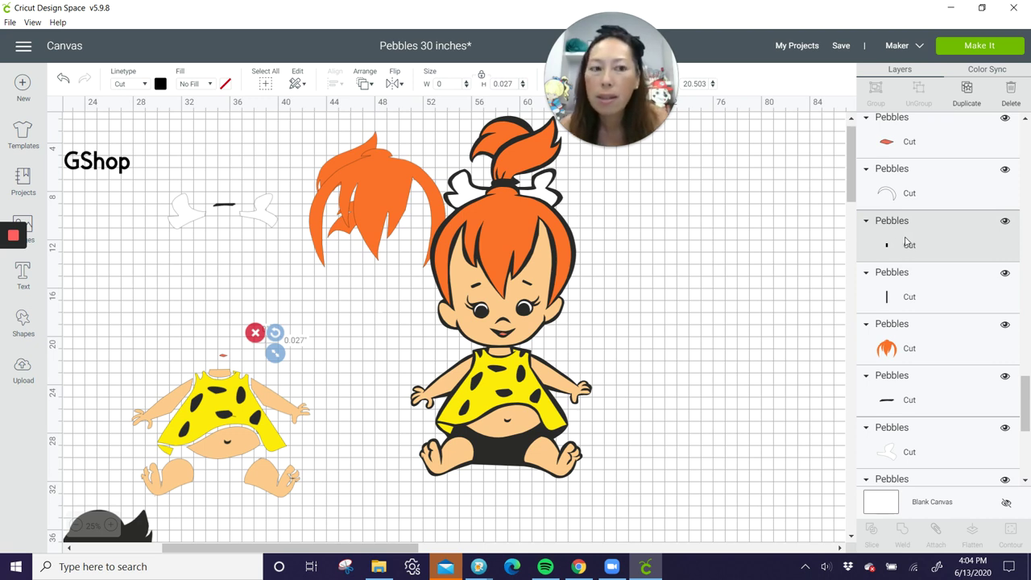
{"action": "left_click", "coordinate": [255, 334]}
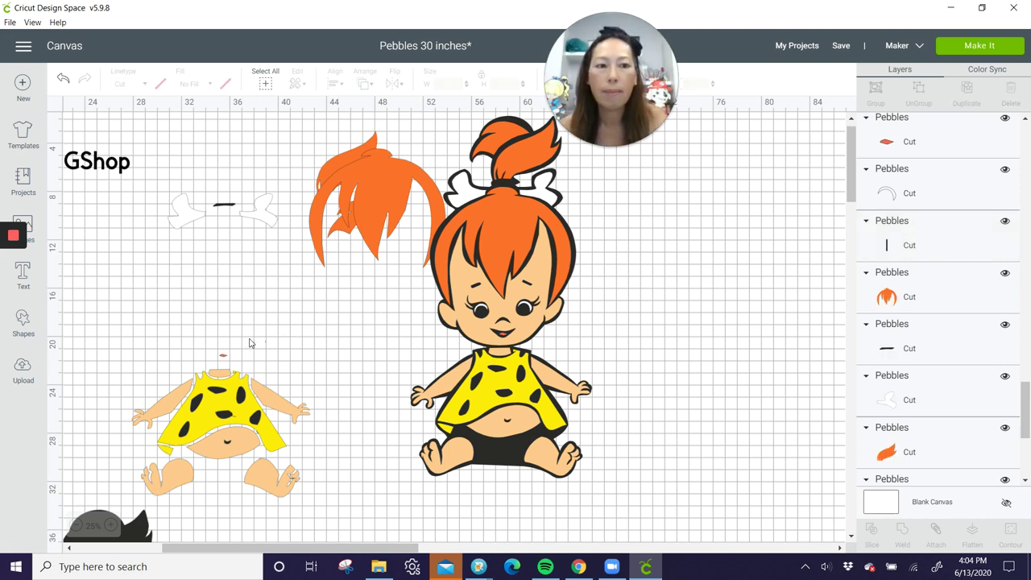
Find and select the small dash near the foot in the Layers list.
{"action": "scroll", "coordinate": [1015, 242], "scroll_direction": "up", "scroll_amount": 10}
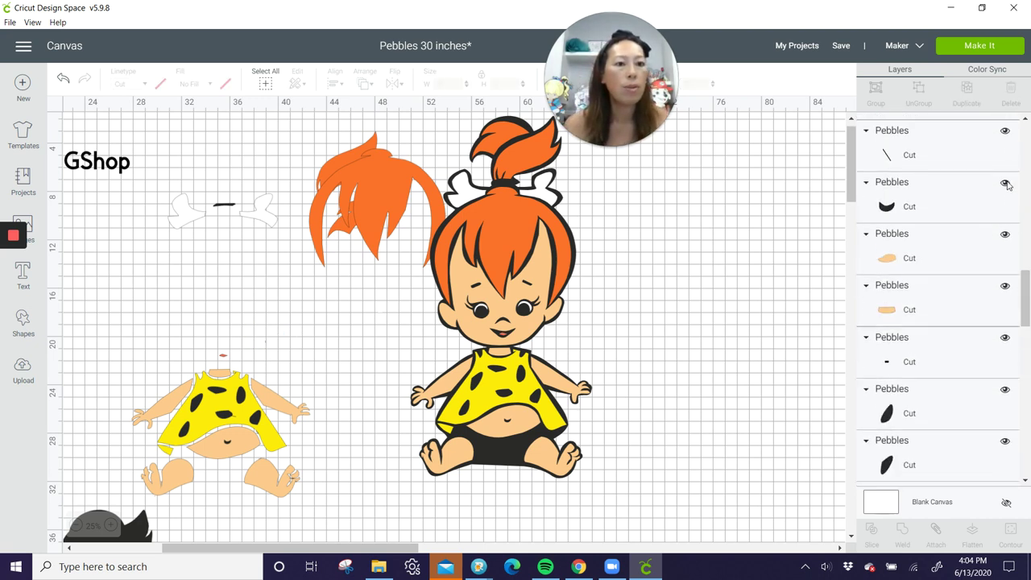
{"action": "scroll", "coordinate": [1008, 186], "scroll_direction": "up", "scroll_amount": 5}
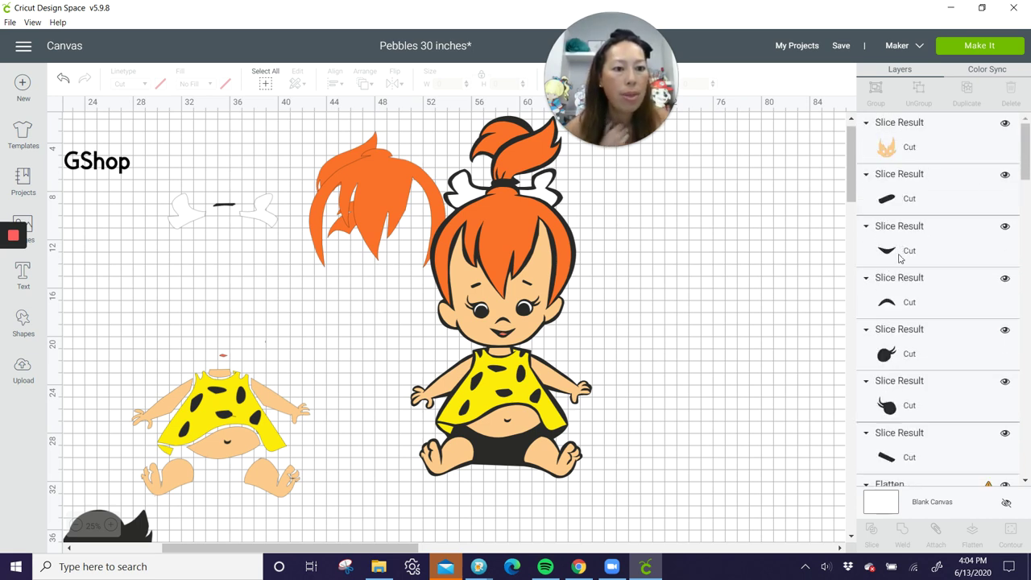
{"action": "scroll", "coordinate": [897, 410], "scroll_direction": "down", "scroll_amount": 4}
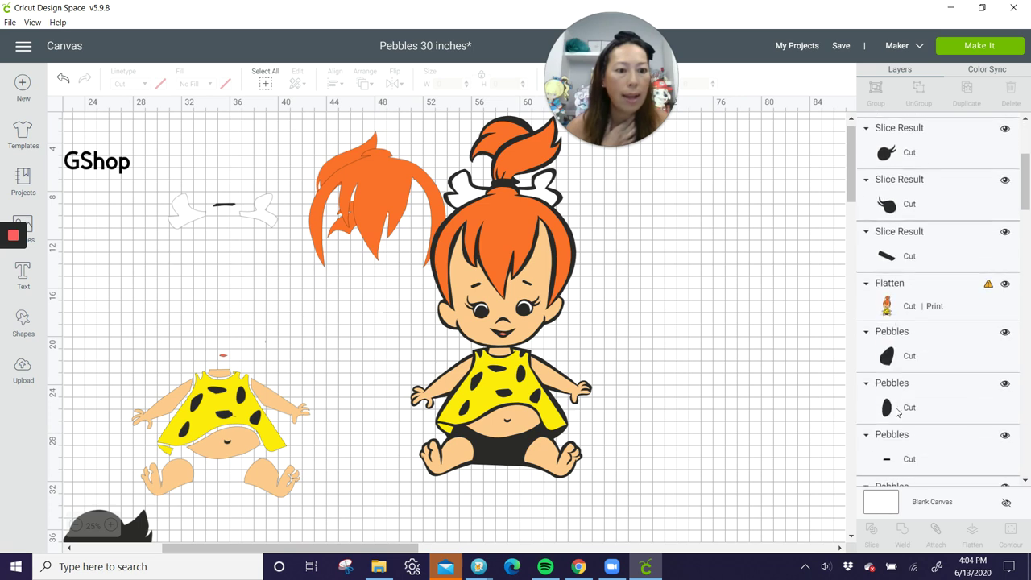
{"action": "scroll", "coordinate": [909, 311], "scroll_direction": "down", "scroll_amount": 3}
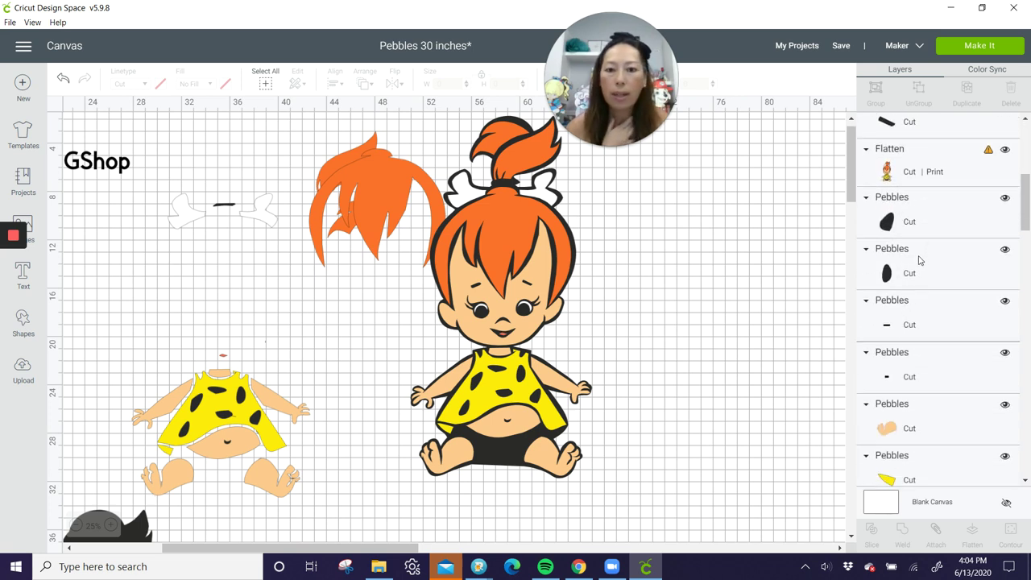
{"action": "left_click", "coordinate": [919, 324]}
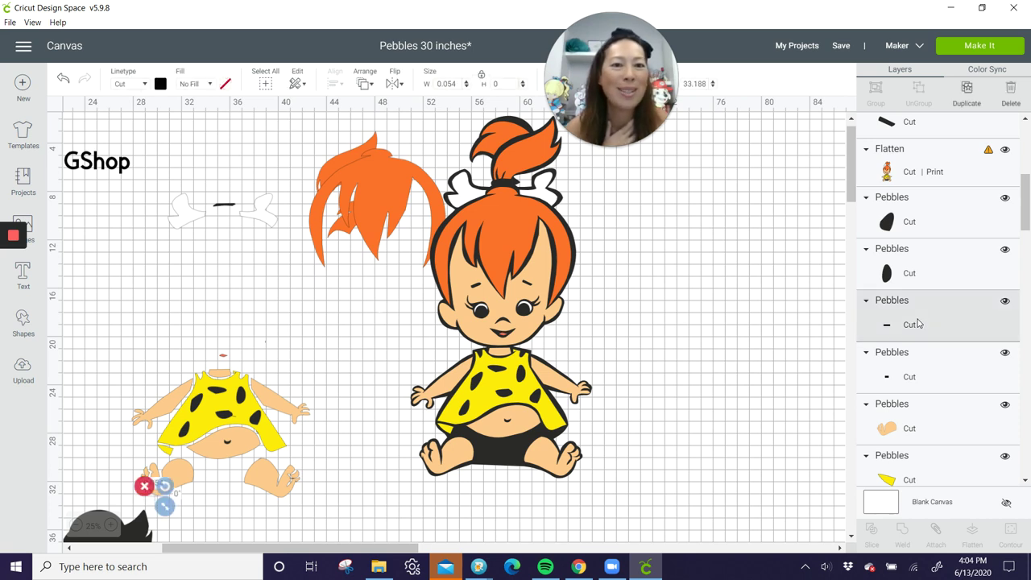
Delete the two small dash pieces near the foot.
{"action": "left_click", "coordinate": [143, 486]}
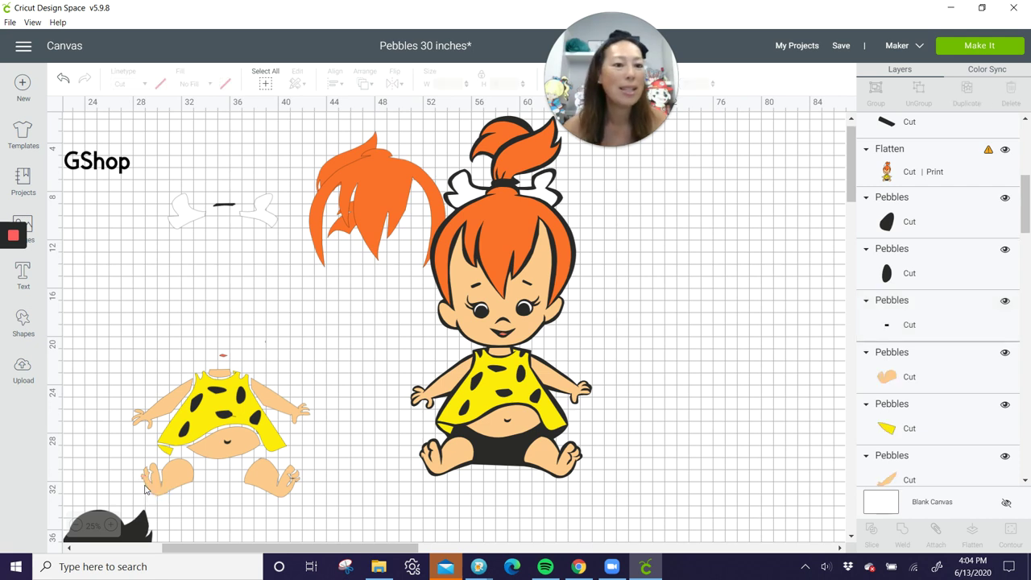
{"action": "left_click", "coordinate": [958, 320]}
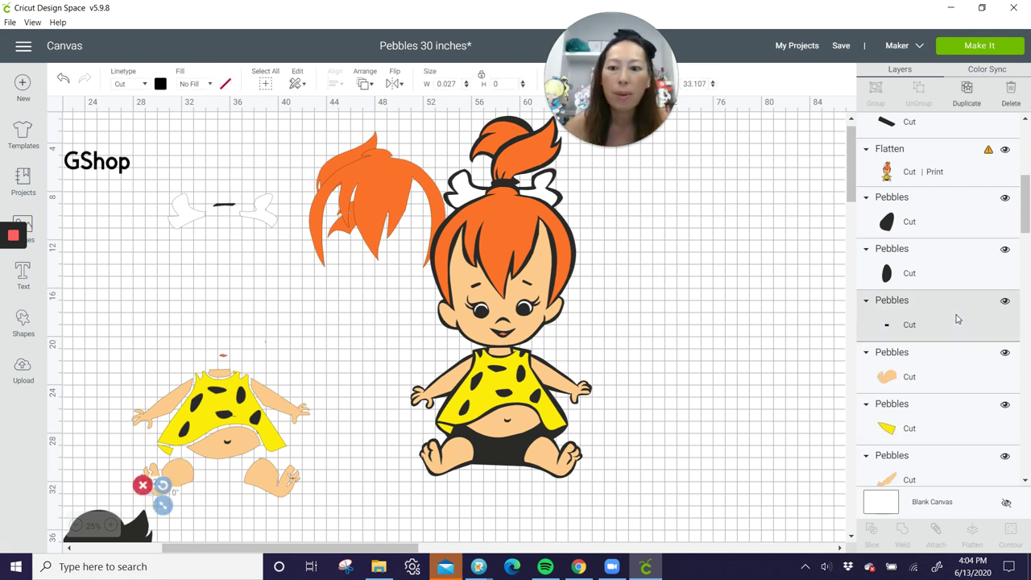
{"action": "left_click", "coordinate": [144, 486]}
{"action": "scroll", "coordinate": [870, 405], "scroll_direction": "down", "scroll_amount": 3}
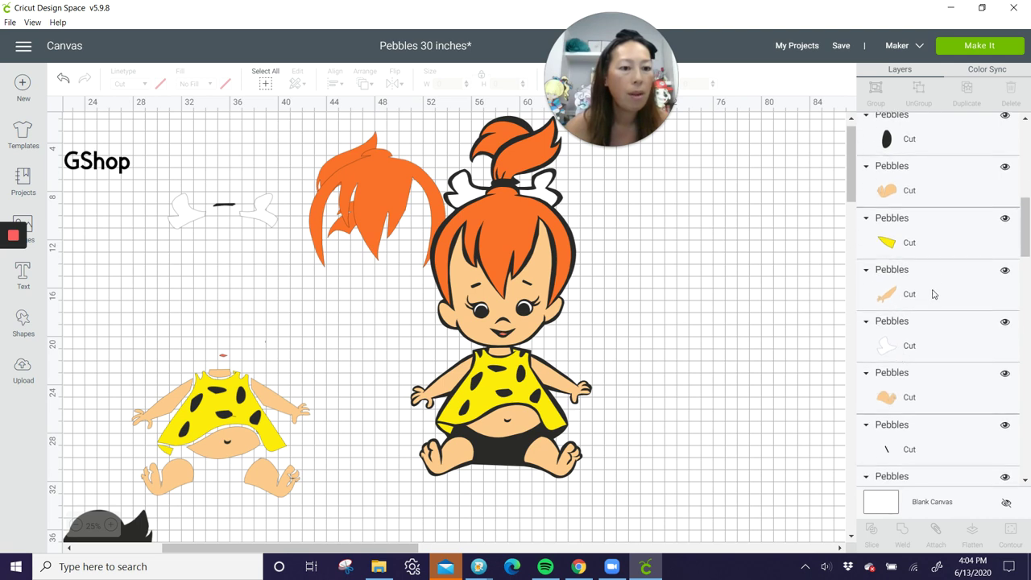
Delete the small backslash, horizontal and slash line pieces.
{"action": "left_click", "coordinate": [929, 244]}
{"action": "scroll", "coordinate": [917, 254], "scroll_direction": "down", "scroll_amount": 2}
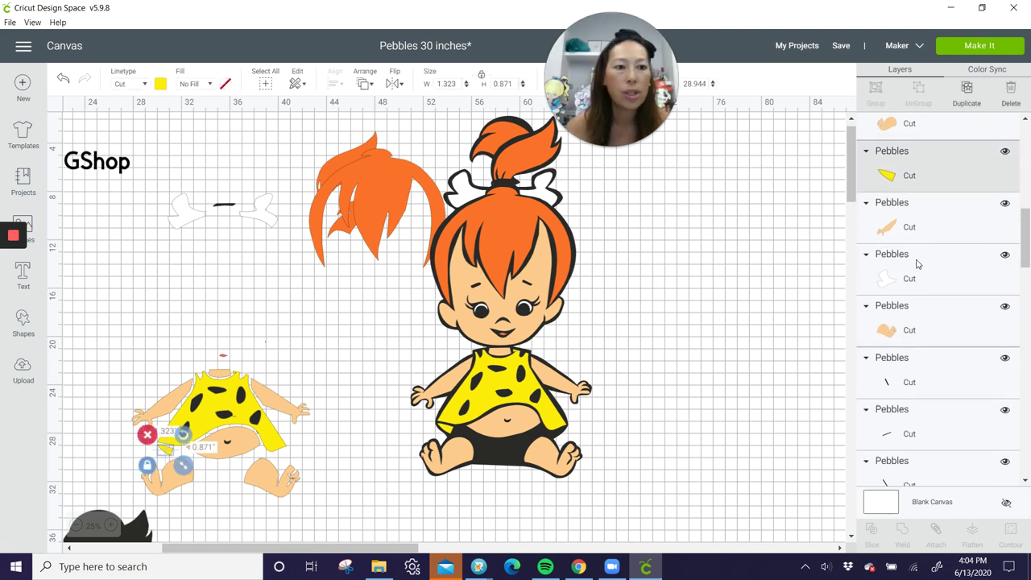
{"action": "left_click", "coordinate": [915, 292]}
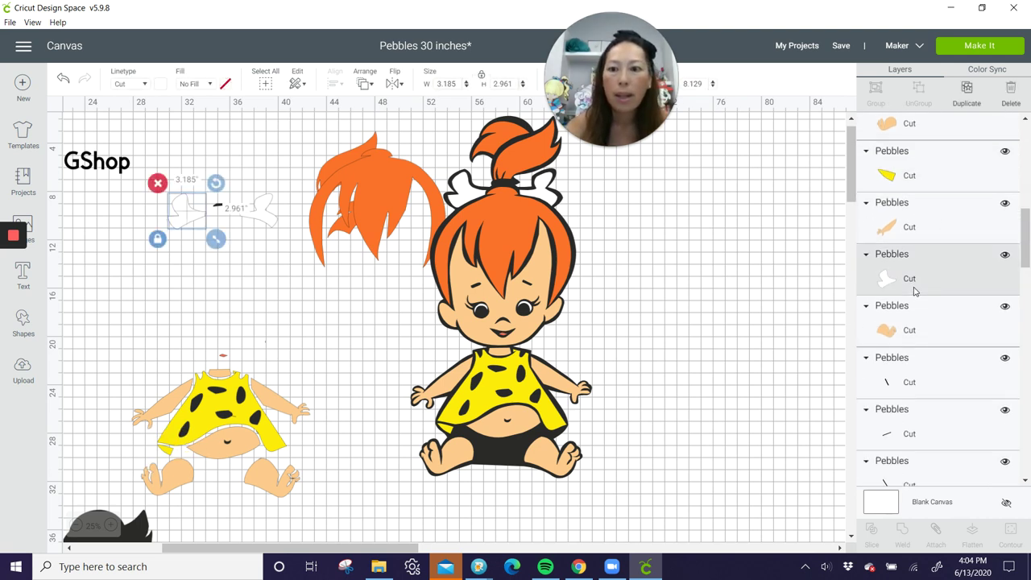
{"action": "left_click", "coordinate": [902, 337]}
{"action": "left_click", "coordinate": [901, 375]}
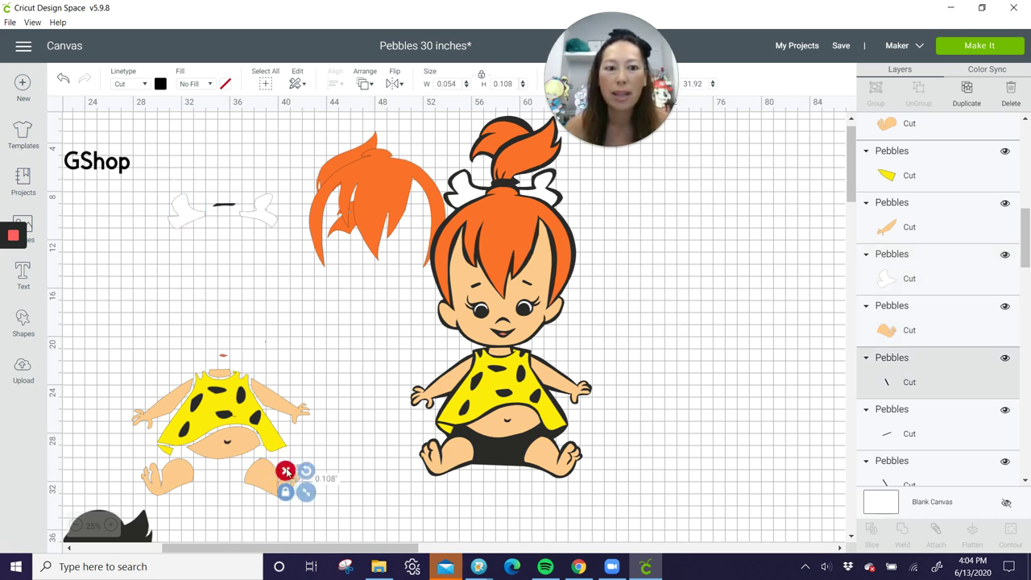
{"action": "left_click", "coordinate": [286, 471]}
{"action": "left_click", "coordinate": [931, 375]}
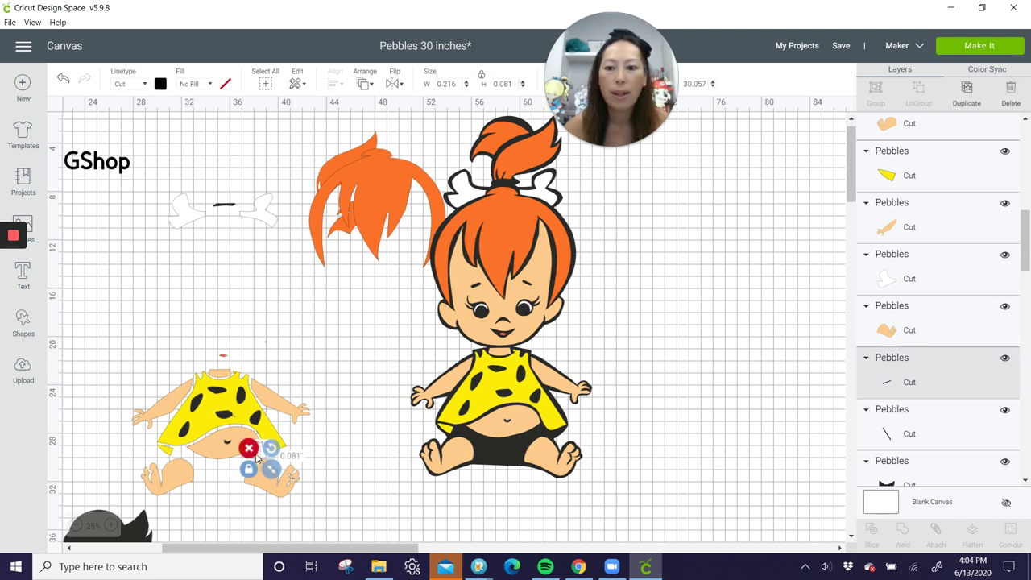
{"action": "left_click", "coordinate": [249, 448]}
{"action": "left_click", "coordinate": [910, 377]}
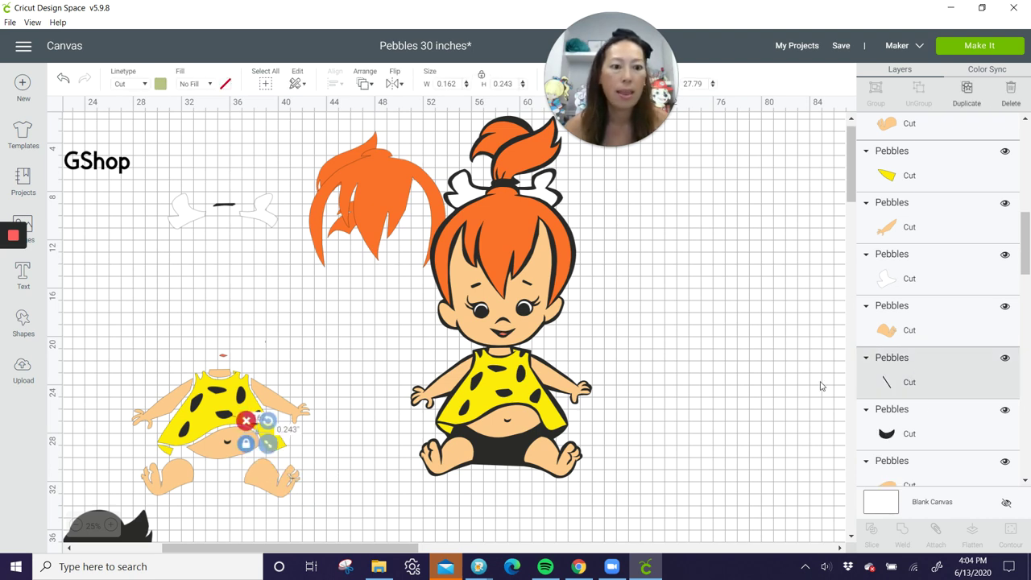
{"action": "left_click", "coordinate": [245, 421]}
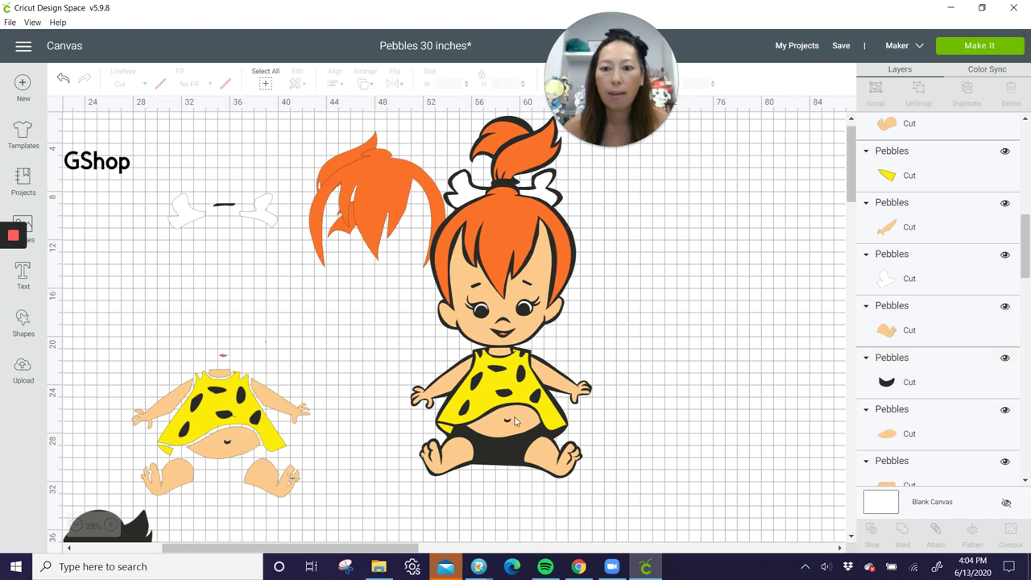
Delete three more tiny stray dash pieces from the Layers list.
{"action": "scroll", "coordinate": [768, 405], "scroll_direction": "down", "scroll_amount": 3}
{"action": "scroll", "coordinate": [966, 333], "scroll_direction": "down", "scroll_amount": 4}
{"action": "left_click", "coordinate": [948, 333]}
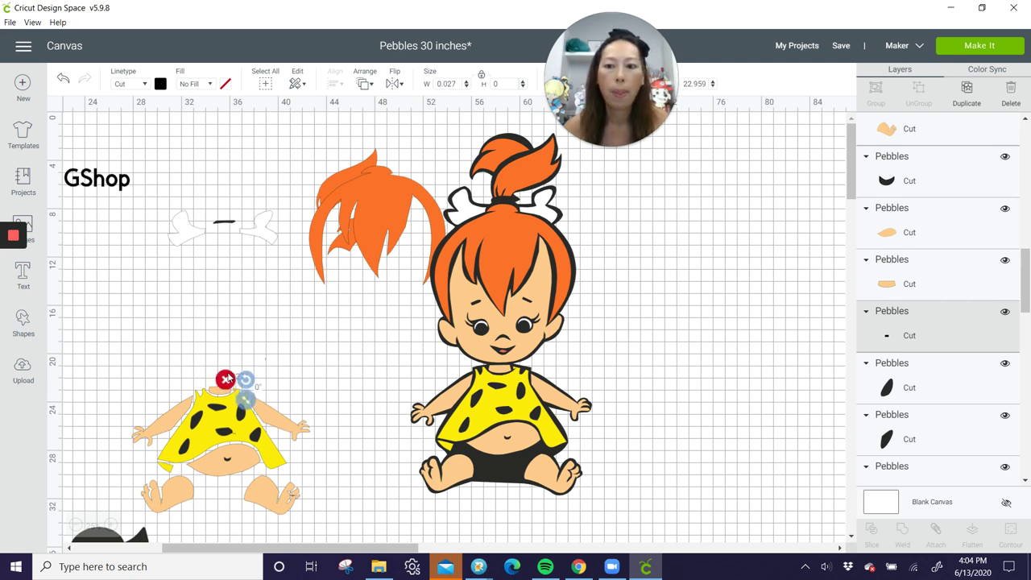
{"action": "left_click", "coordinate": [226, 379]}
{"action": "scroll", "coordinate": [963, 359], "scroll_direction": "down", "scroll_amount": 3}
{"action": "left_click", "coordinate": [946, 309]}
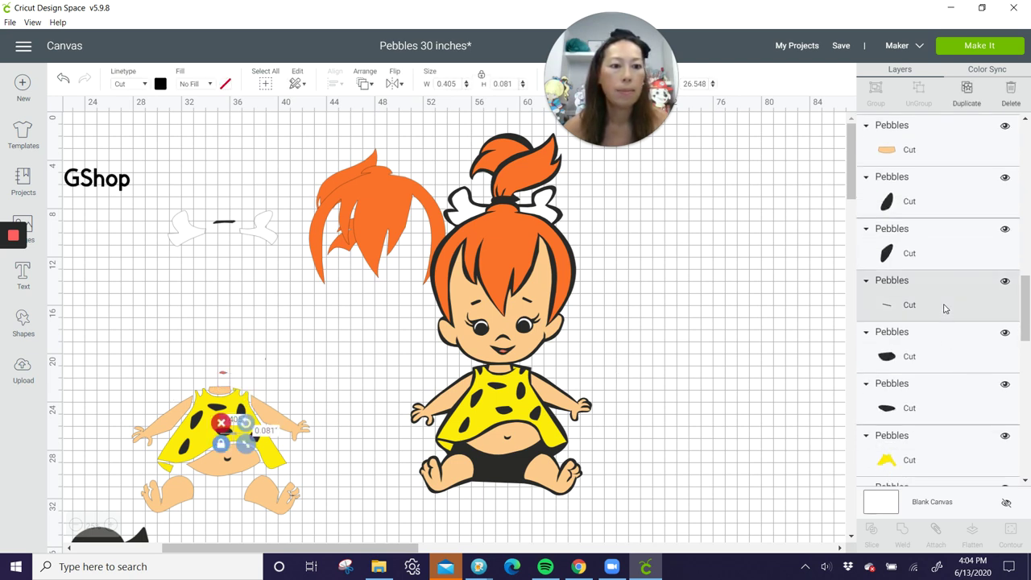
{"action": "left_click", "coordinate": [221, 423]}
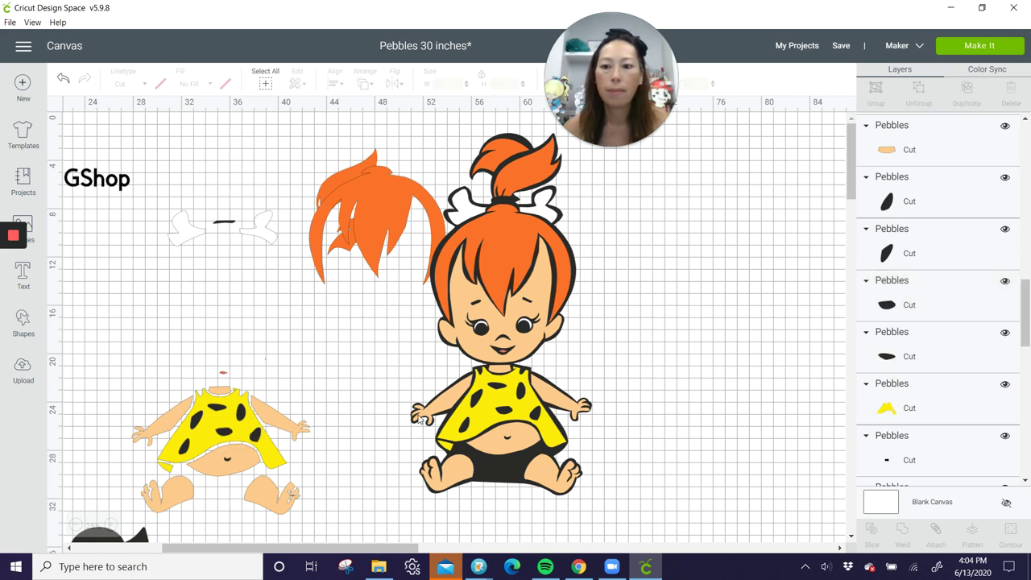
{"action": "scroll", "coordinate": [967, 358], "scroll_direction": "down", "scroll_amount": 3}
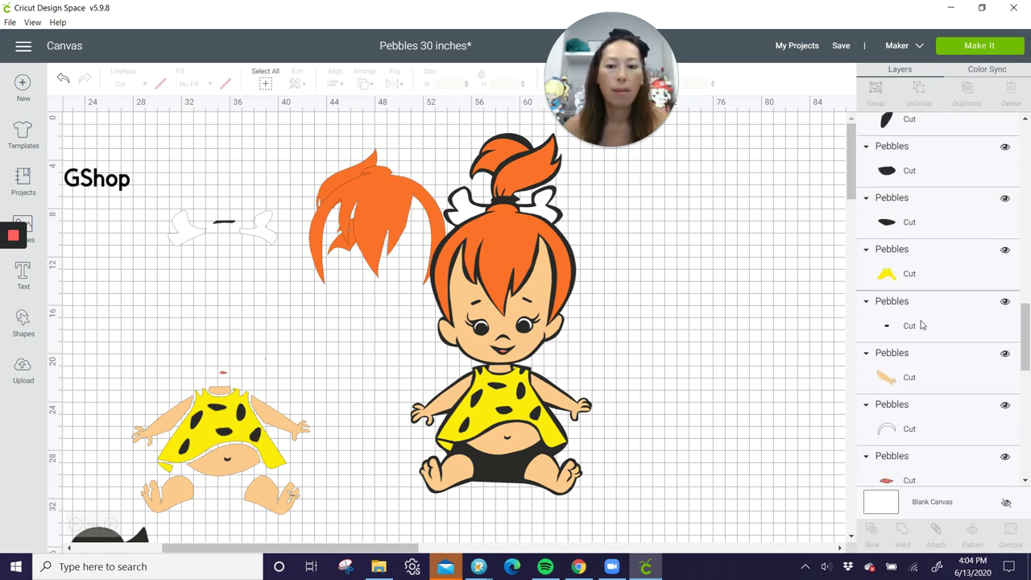
{"action": "left_click", "coordinate": [921, 326]}
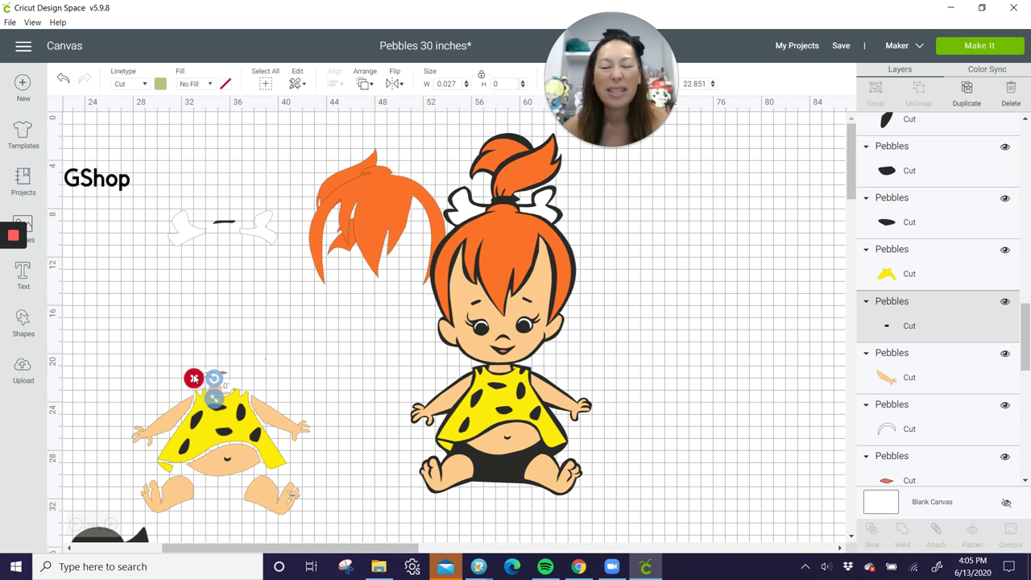
{"action": "left_click", "coordinate": [193, 378]}
Delete the thin vertical line, the bottom-left dash and another small leftover piece.
{"action": "scroll", "coordinate": [902, 302], "scroll_direction": "down", "scroll_amount": 5}
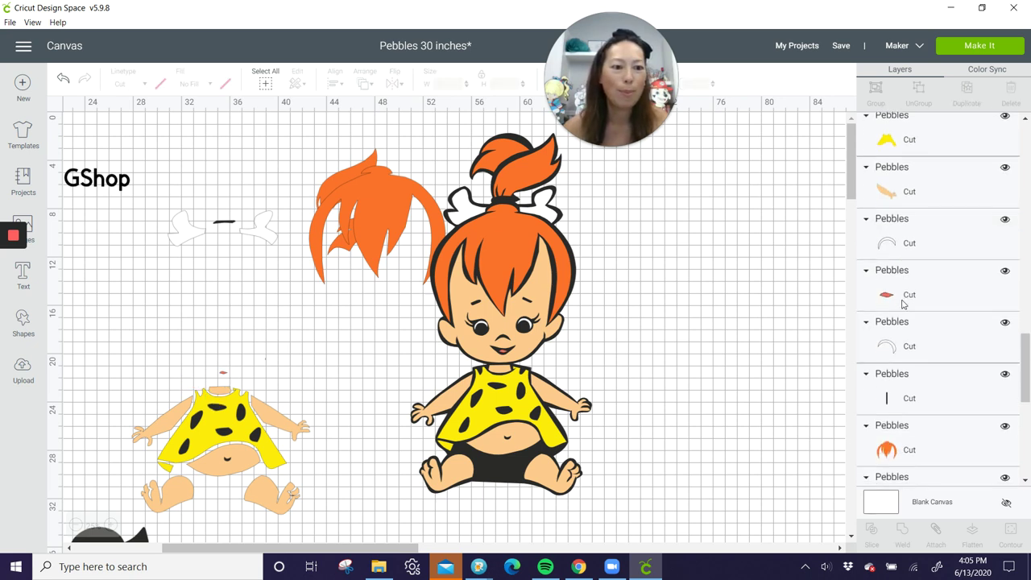
{"action": "left_click", "coordinate": [902, 327]}
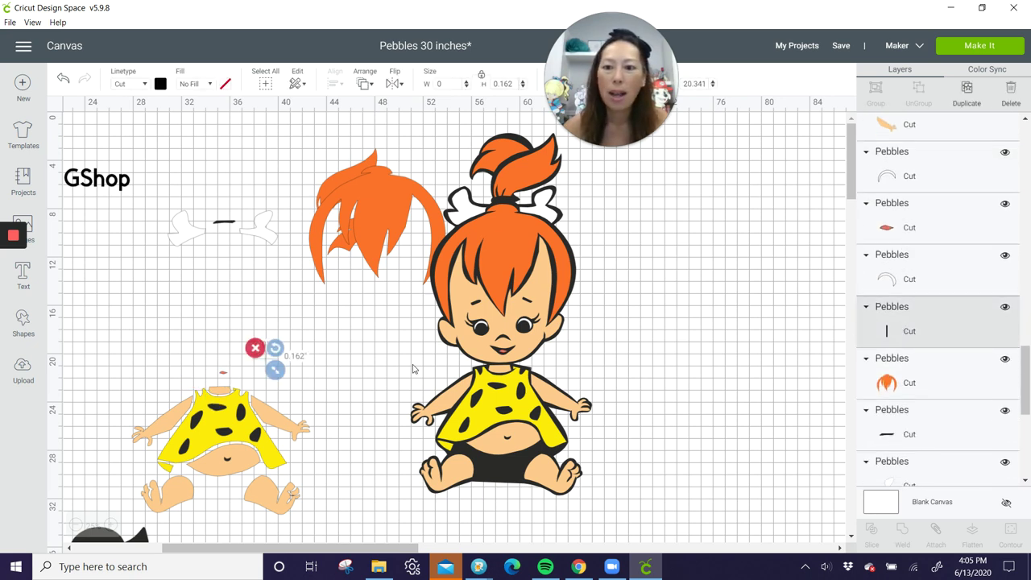
{"action": "left_click", "coordinate": [255, 348]}
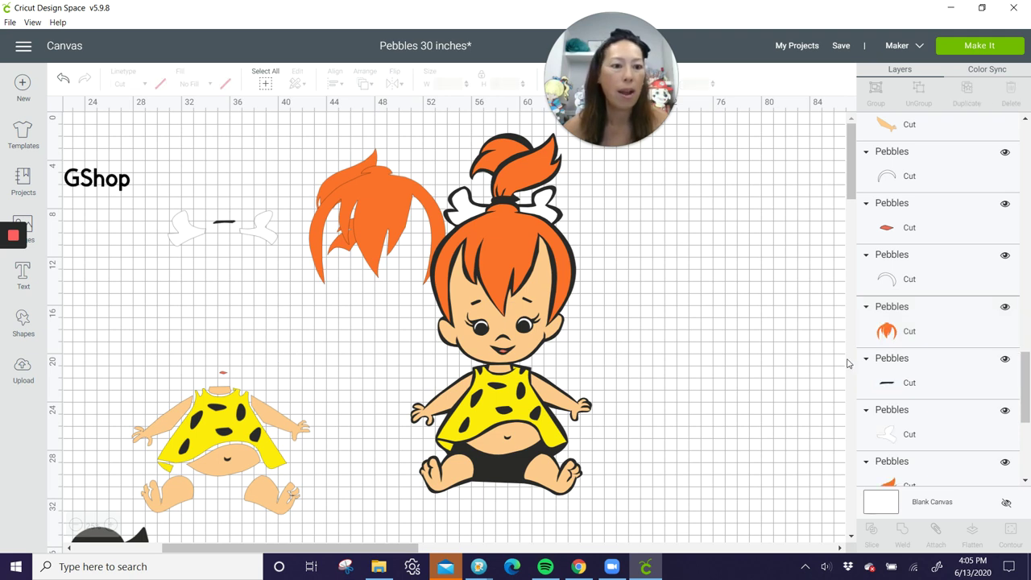
{"action": "left_click", "coordinate": [886, 381]}
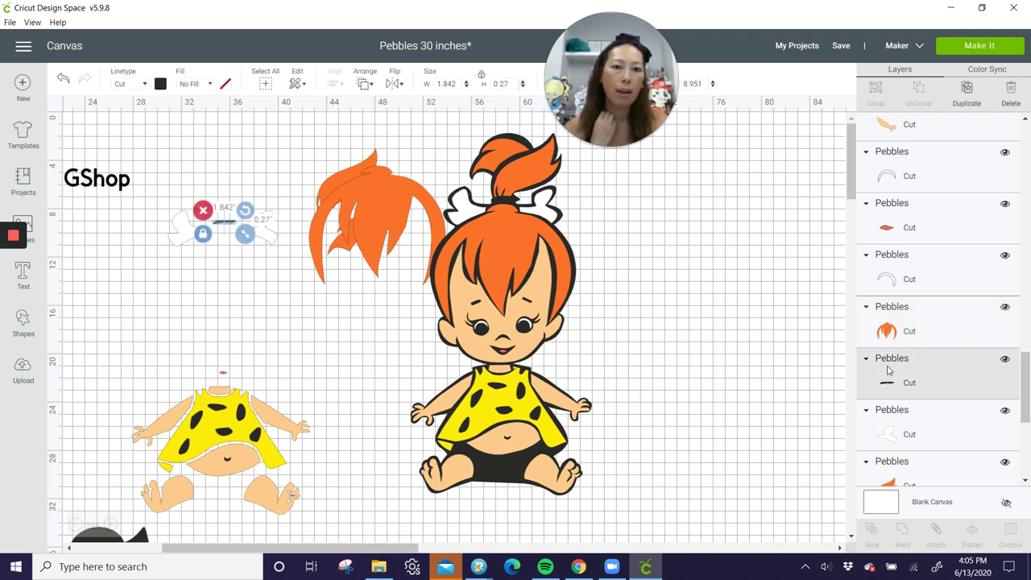
{"action": "scroll", "coordinate": [889, 369], "scroll_direction": "down", "scroll_amount": 3}
{"action": "scroll", "coordinate": [899, 333], "scroll_direction": "down", "scroll_amount": 3}
{"action": "left_click", "coordinate": [905, 374]}
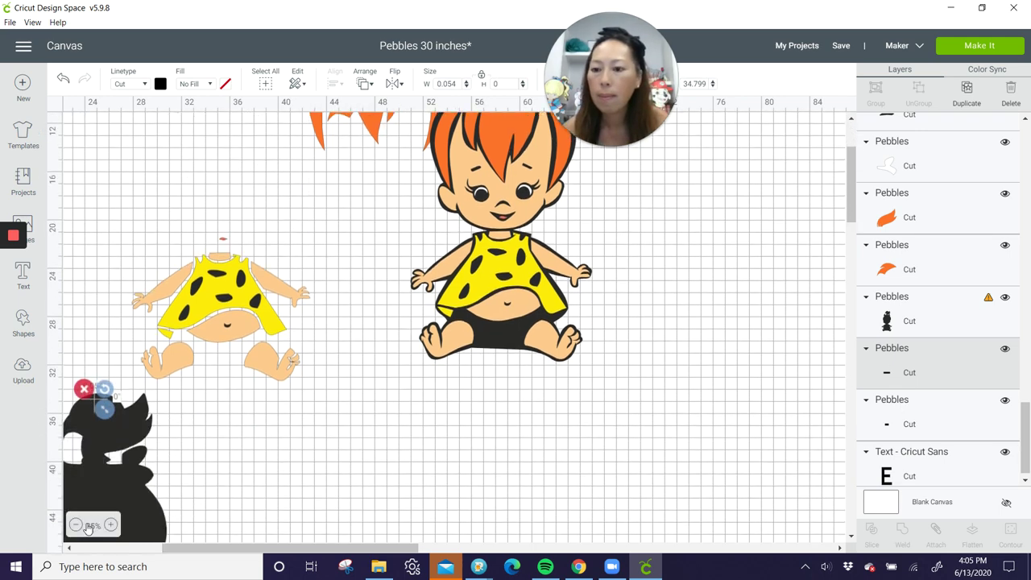
{"action": "left_click", "coordinate": [86, 389]}
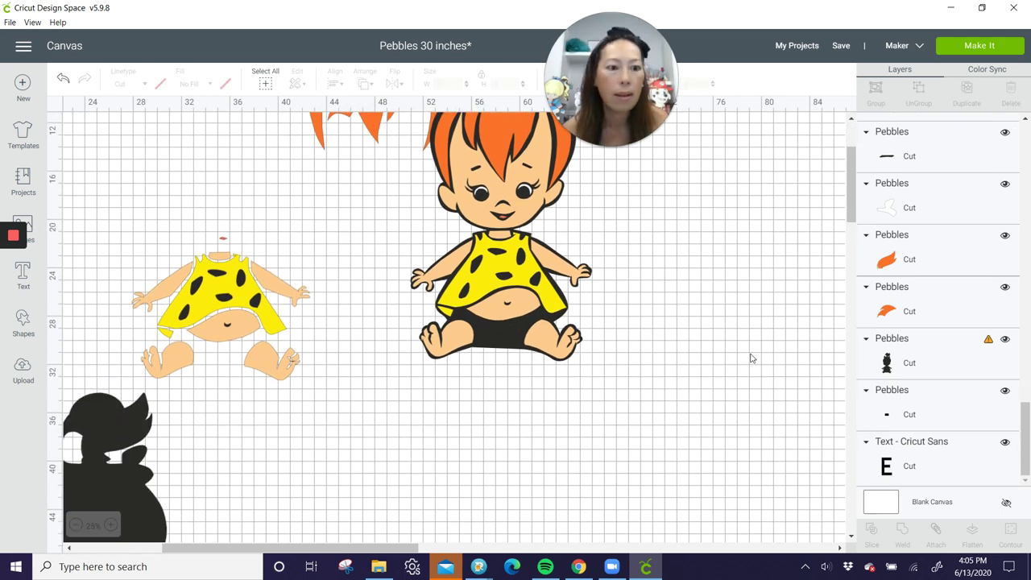
{"action": "left_click", "coordinate": [926, 414]}
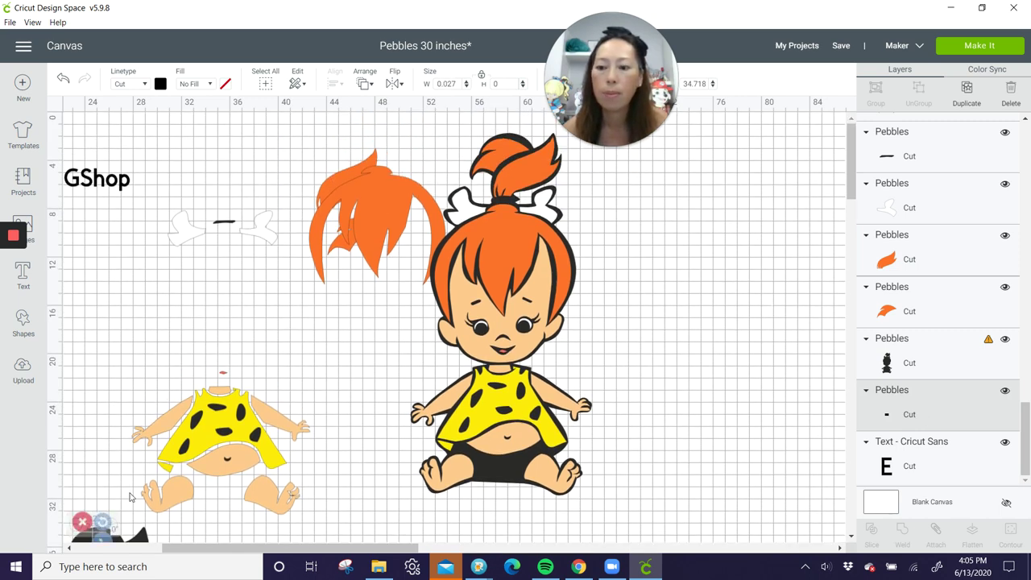
{"action": "scroll", "coordinate": [141, 494], "scroll_direction": "down", "scroll_amount": 5}
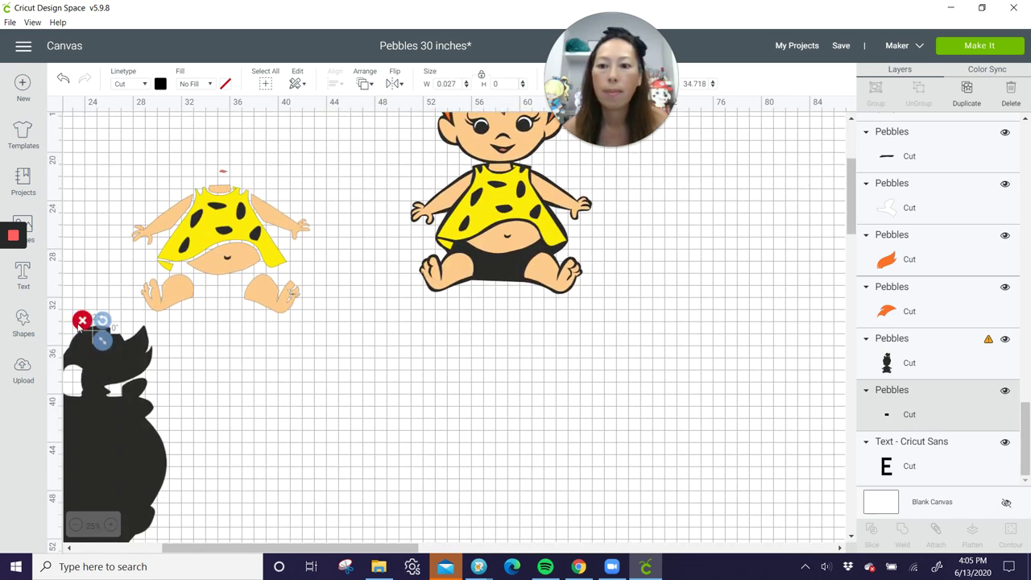
{"action": "left_click", "coordinate": [82, 320]}
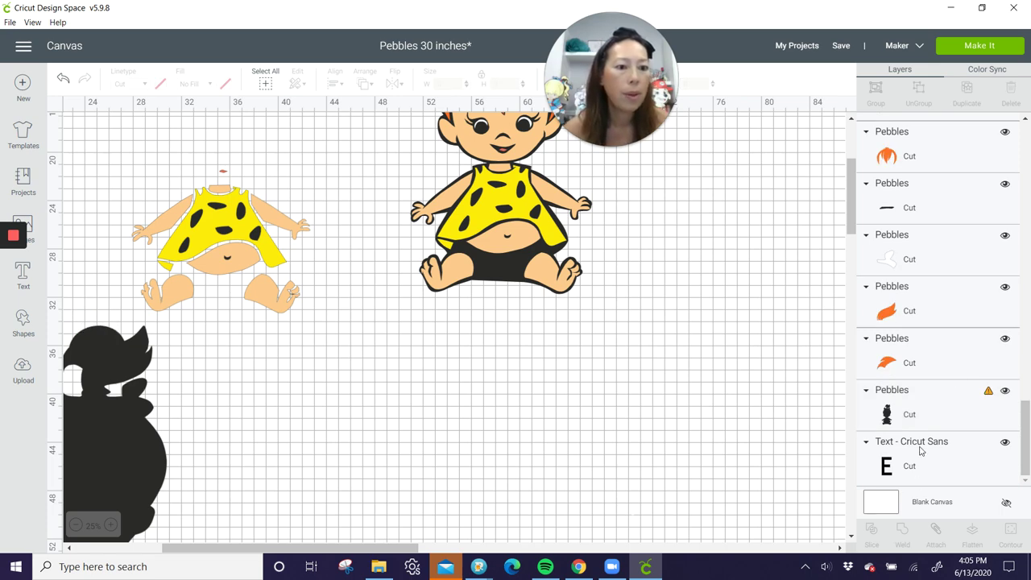
Delete the Etsy shop credit text from the canvas.
{"action": "scroll", "coordinate": [553, 407], "scroll_direction": "up", "scroll_amount": 5}
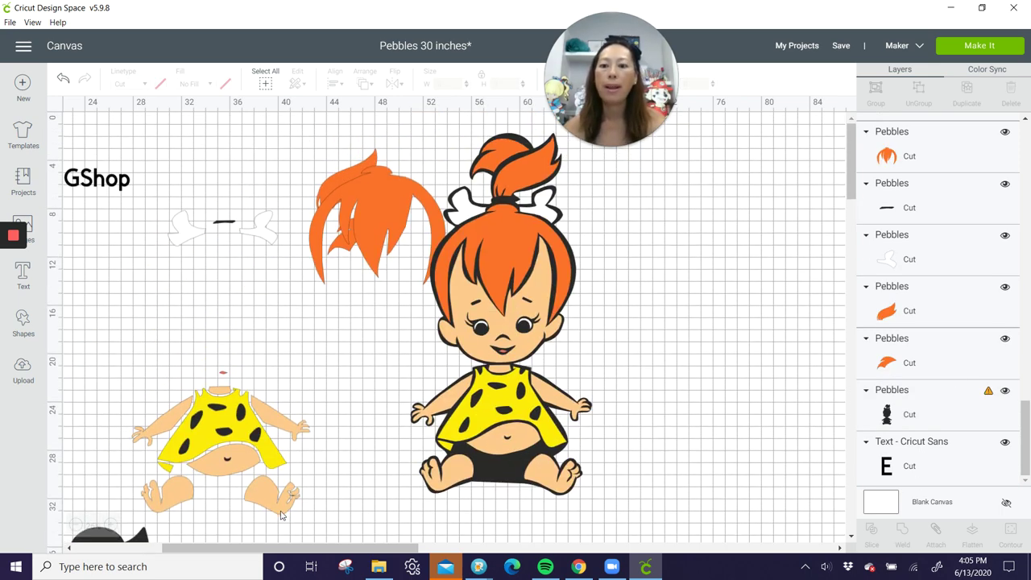
{"action": "left_click_drag", "start_coordinate": [270, 550], "coordinate": [183, 550]}
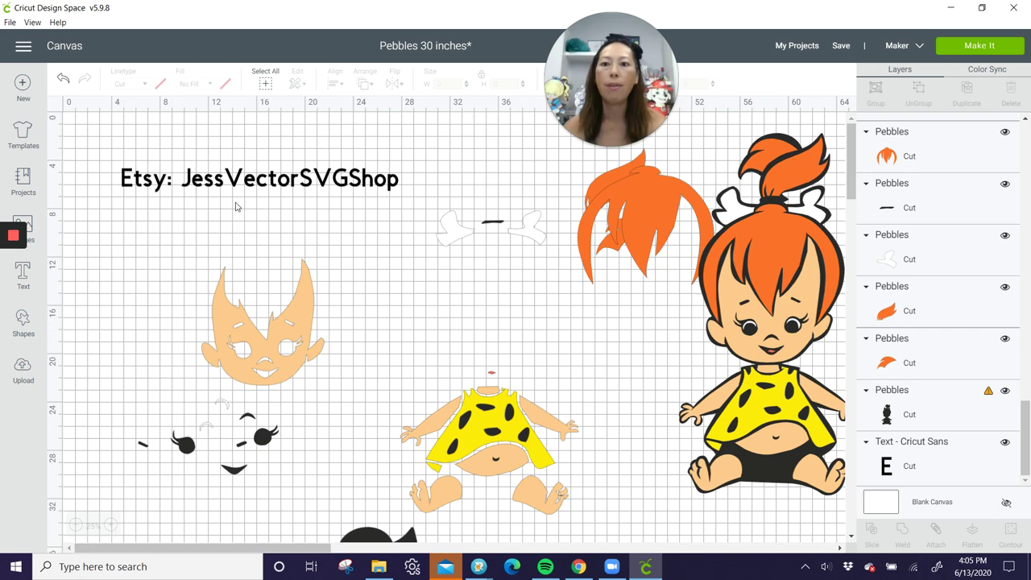
{"action": "left_click", "coordinate": [289, 181]}
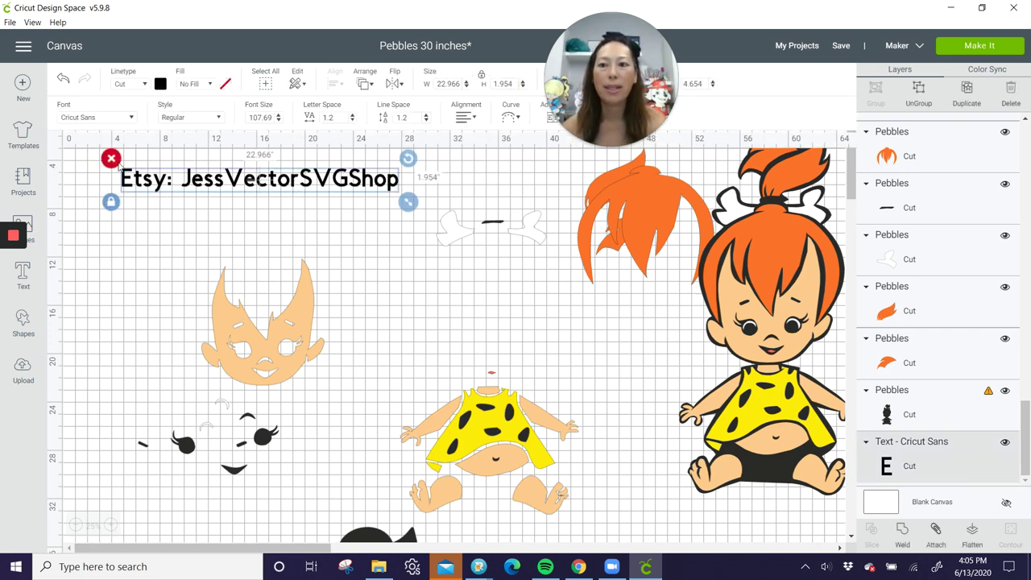
{"action": "left_click", "coordinate": [113, 159]}
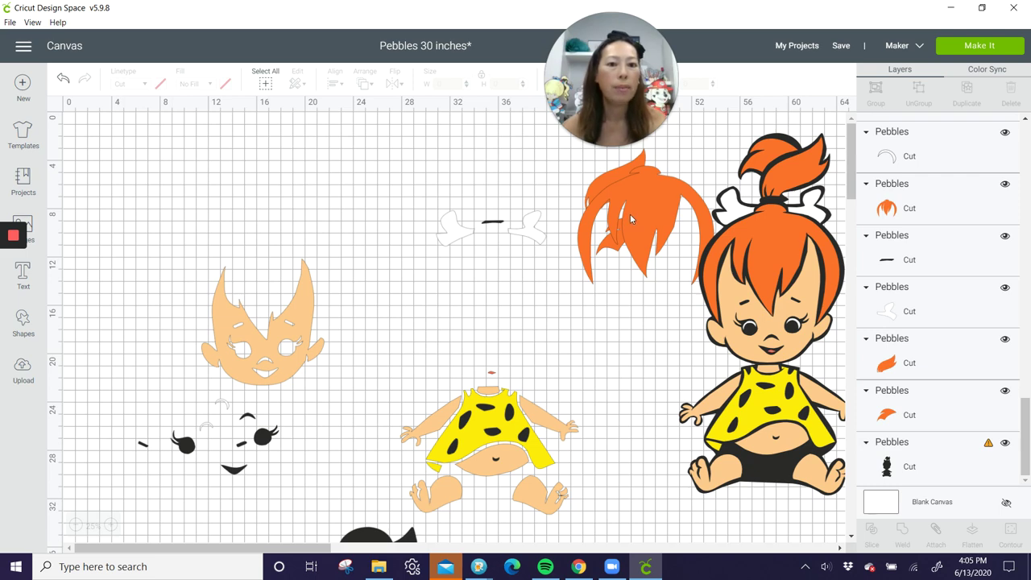
Move the orange hair left and drag the colour Pebbles image onto the black silhouette.
{"action": "left_click_drag", "start_coordinate": [633, 218], "coordinate": [117, 286]}
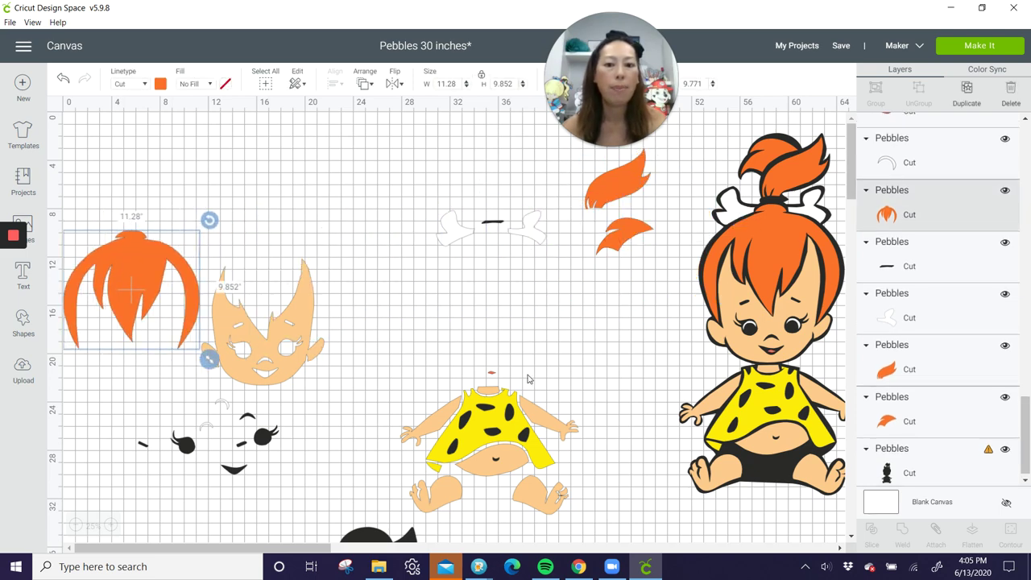
{"action": "scroll", "coordinate": [529, 378], "scroll_direction": "down", "scroll_amount": 5}
{"action": "scroll", "coordinate": [528, 378], "scroll_direction": "down", "scroll_amount": 3}
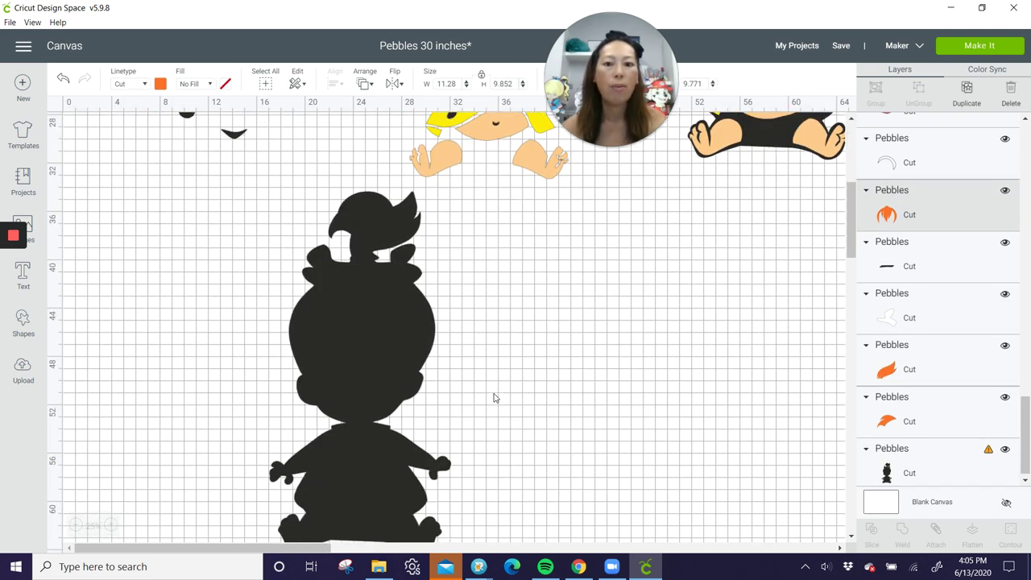
{"action": "left_click", "coordinate": [338, 379]}
{"action": "left_click_drag", "start_coordinate": [357, 362], "coordinate": [341, 350]}
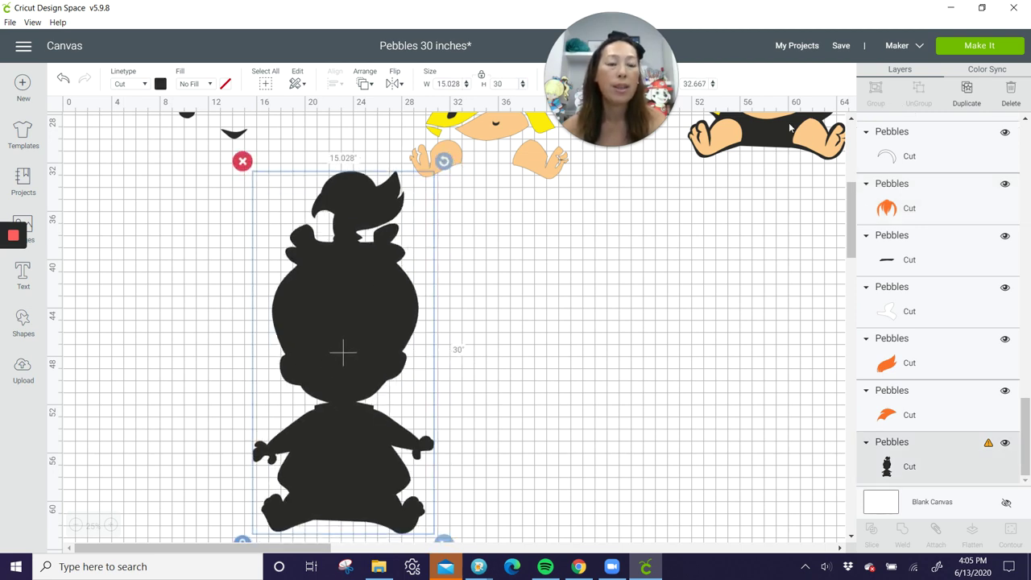
{"action": "left_click_drag", "start_coordinate": [790, 129], "coordinate": [332, 343]}
Center-align the colour image on the silhouette and group the two layers.
{"action": "scroll", "coordinate": [341, 400], "scroll_direction": "down", "scroll_amount": 3}
{"action": "left_click_drag", "start_coordinate": [379, 527], "coordinate": [316, 372]}
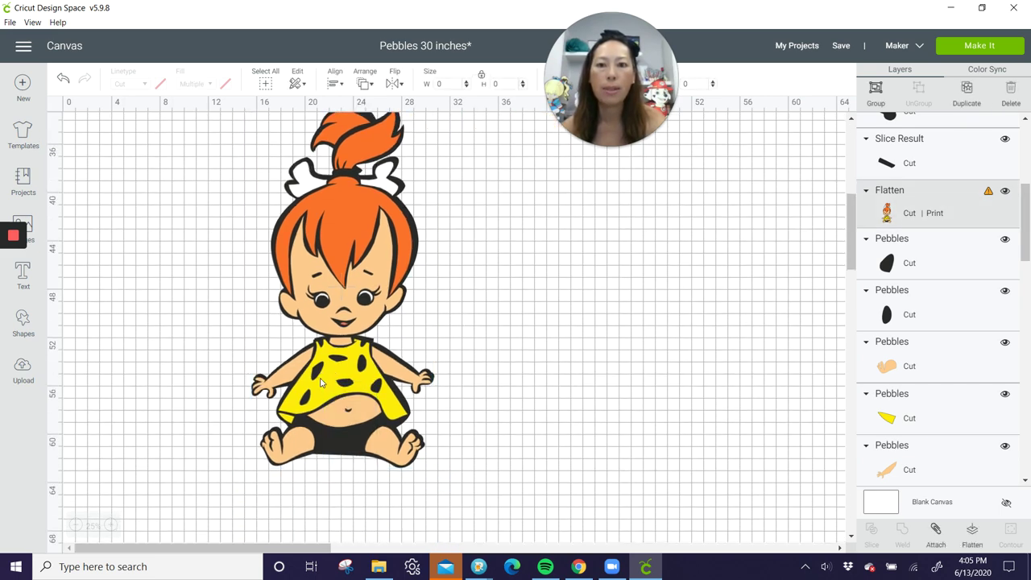
{"action": "left_click", "coordinate": [365, 86]}
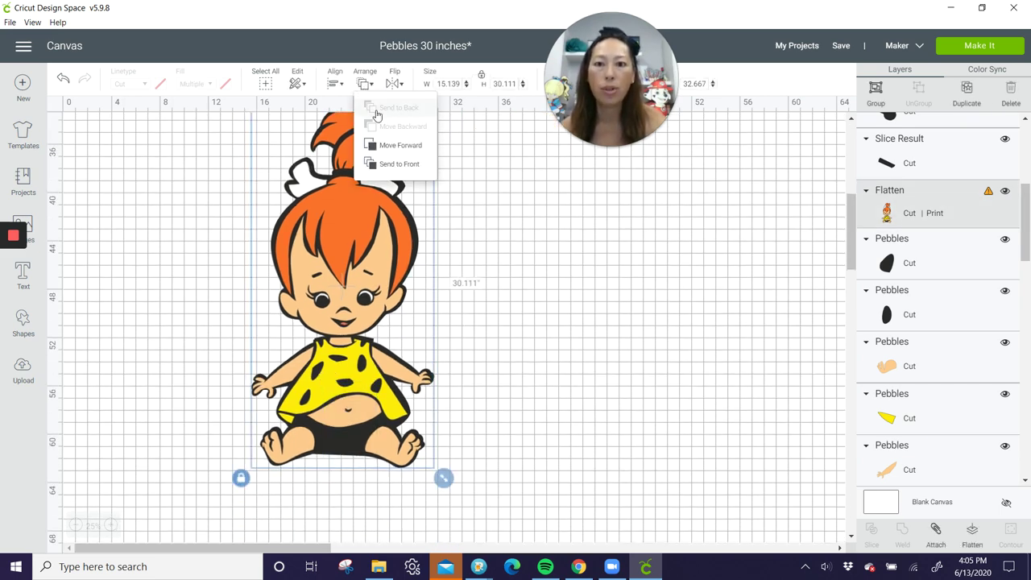
{"action": "left_click", "coordinate": [333, 89]}
{"action": "left_click", "coordinate": [366, 236]}
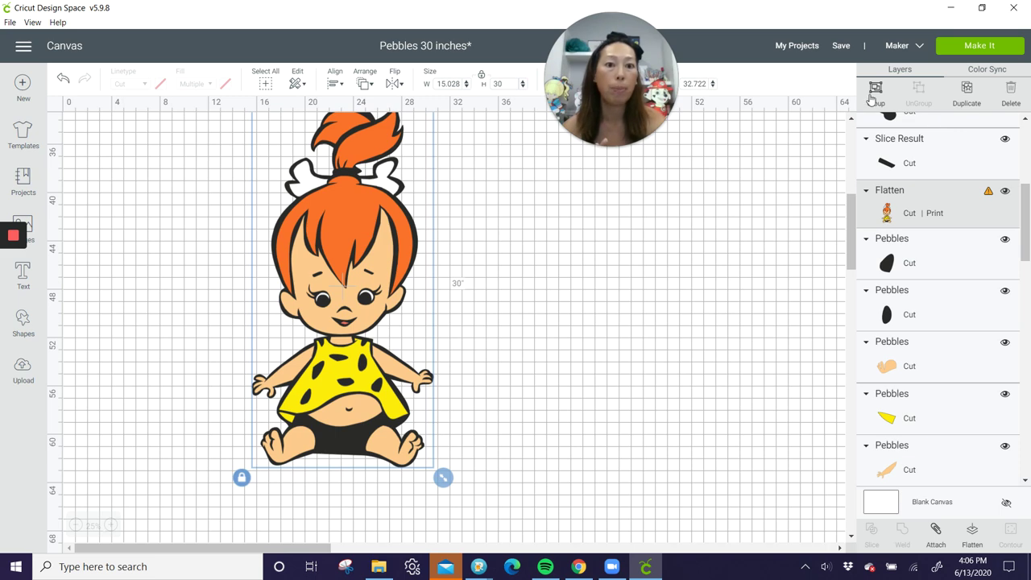
{"action": "key", "text": "Delete"}
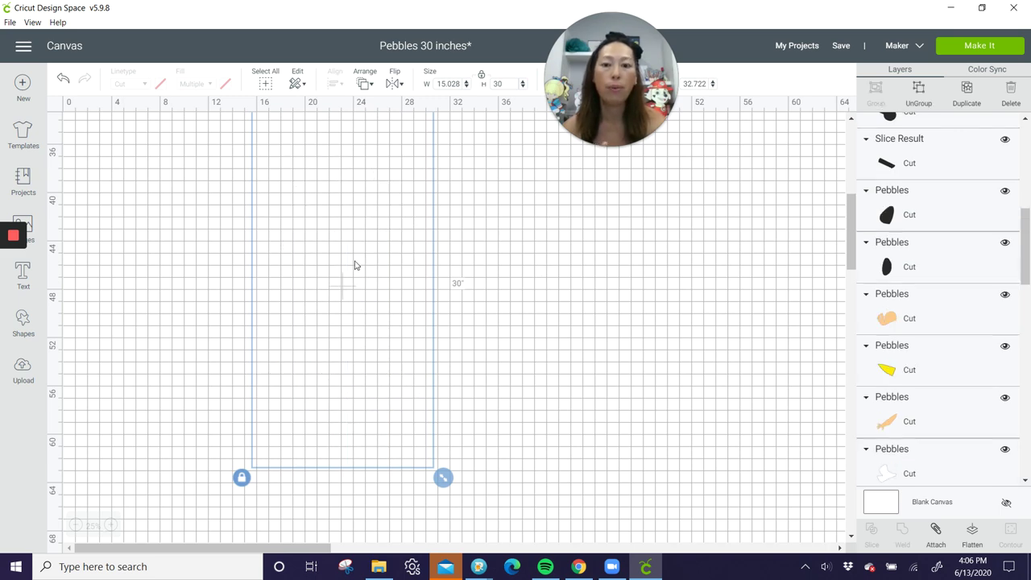
{"action": "key", "text": "ctrl+z"}
{"action": "key", "text": "ctrl+z"}
{"action": "key", "text": "ctrl+z"}
{"action": "key", "text": "ctrl+z"}
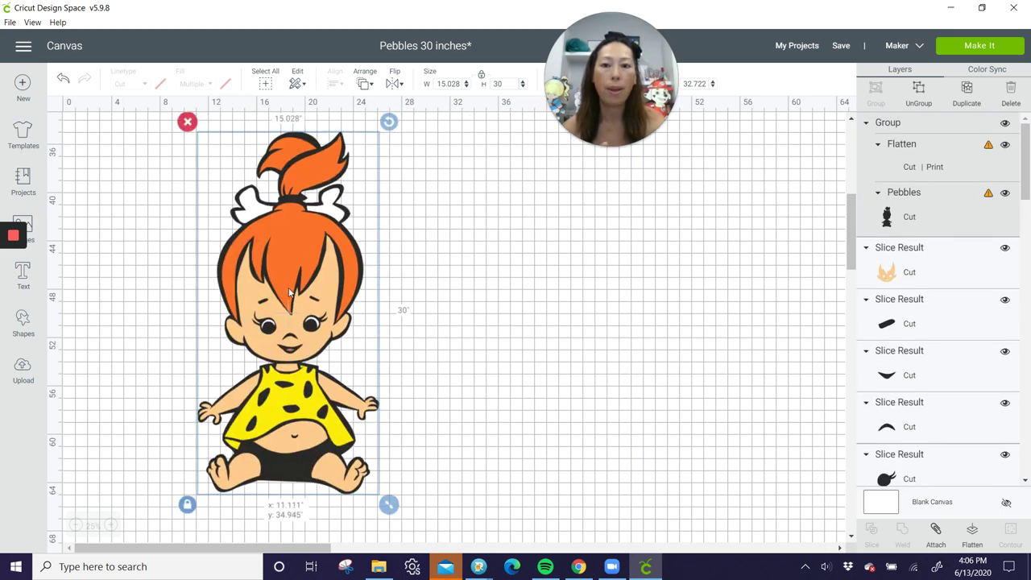
{"action": "key", "text": "ctrl+z"}
{"action": "key", "text": "ctrl+z"}
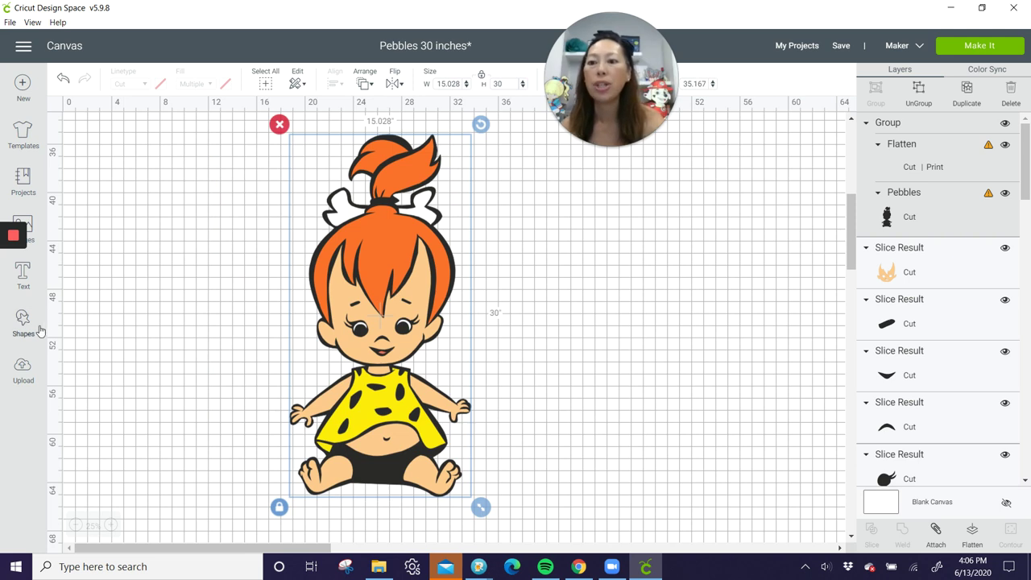
Add a square shape to the canvas.
{"action": "left_click", "coordinate": [40, 330]}
{"action": "left_click", "coordinate": [88, 240]}
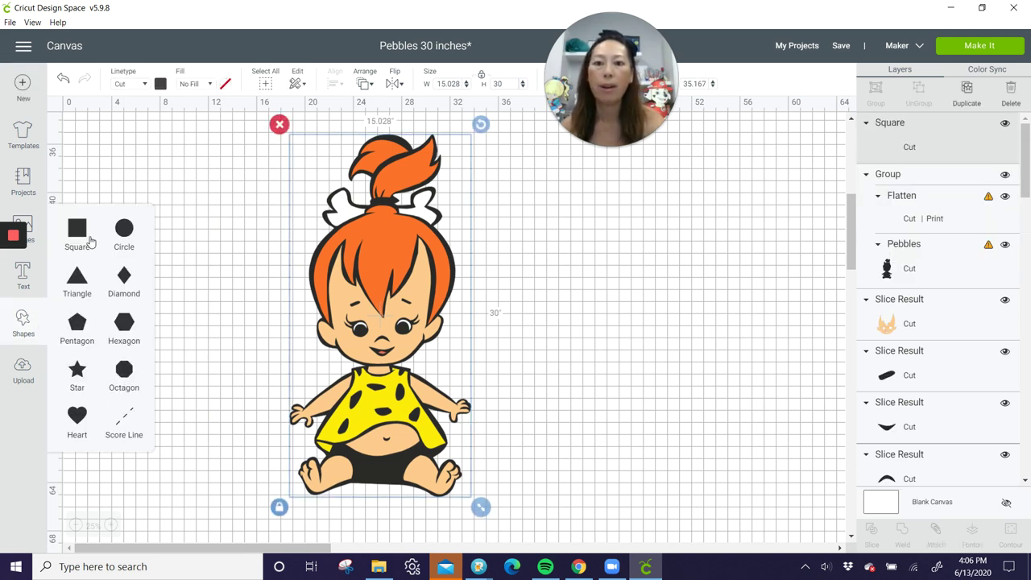
{"action": "left_click", "coordinate": [146, 184]}
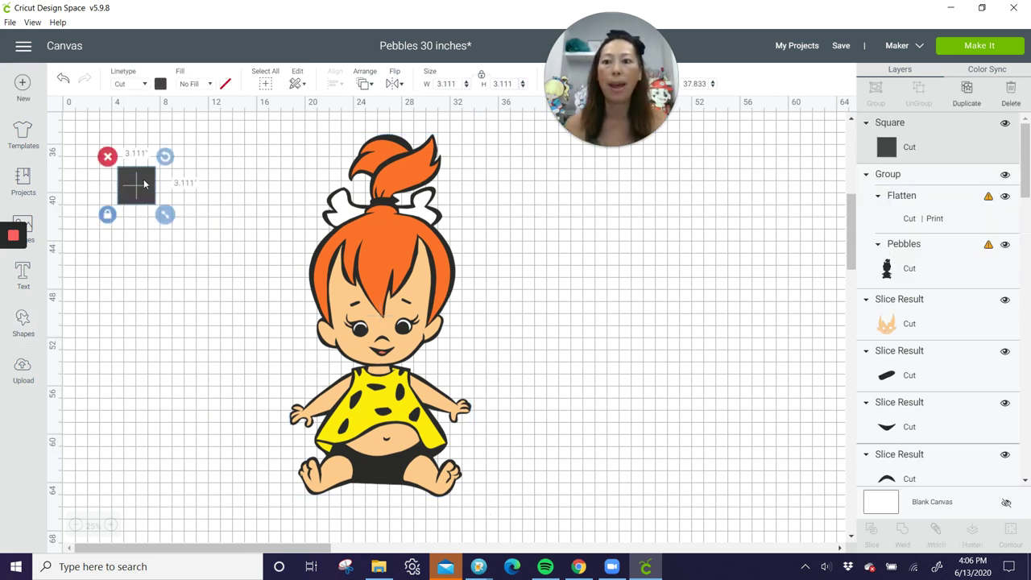
{"action": "left_click_drag", "start_coordinate": [145, 184], "coordinate": [245, 243]}
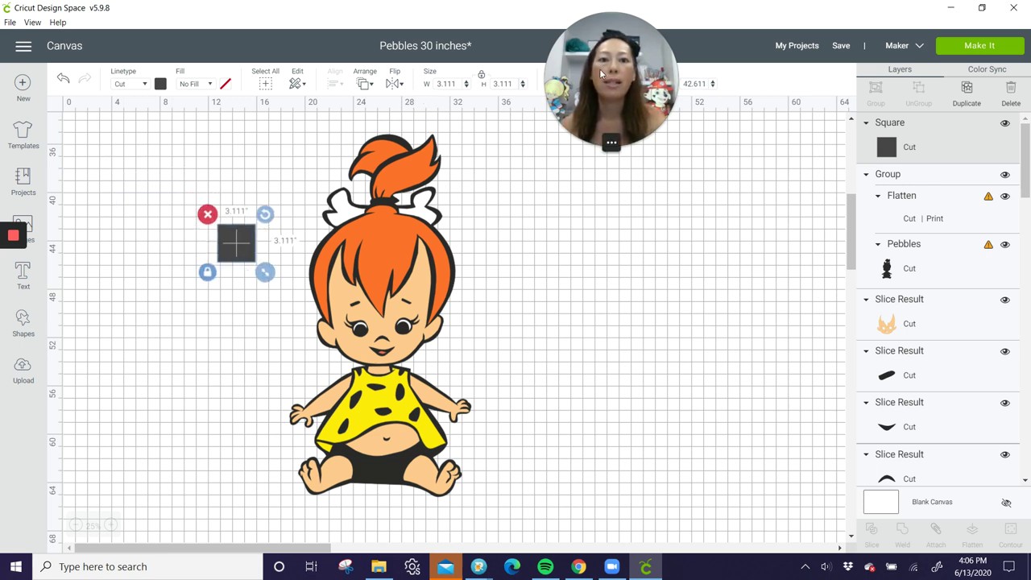
{"action": "left_click_drag", "start_coordinate": [610, 73], "coordinate": [654, 77]}
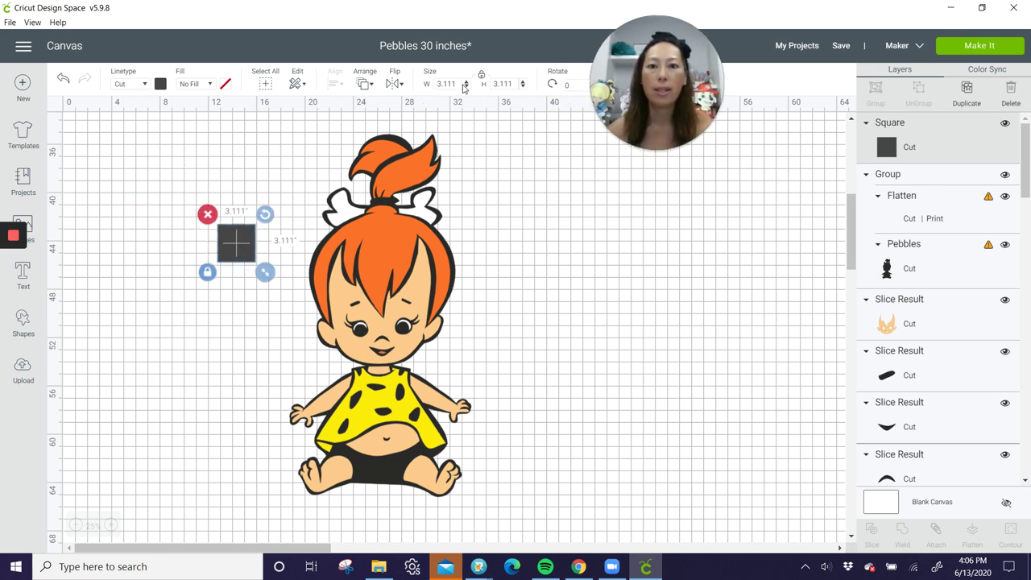
Make the square 11 × 11 in and move it over the top of Pebbles.
{"action": "double_click", "coordinate": [456, 84]}
{"action": "type", "text": "11"}
{"action": "key", "text": "Tab"}
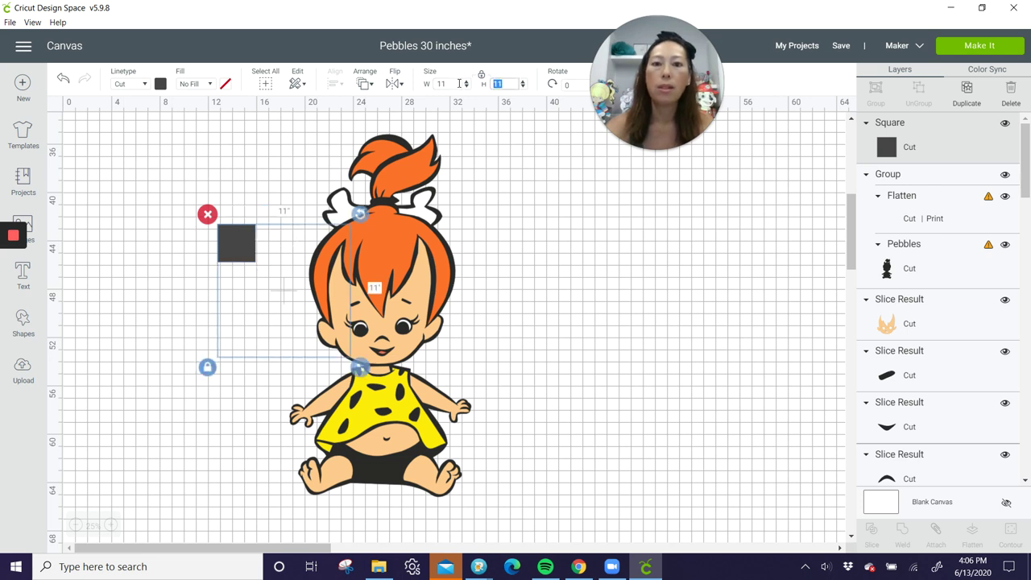
{"action": "left_click", "coordinate": [401, 164]}
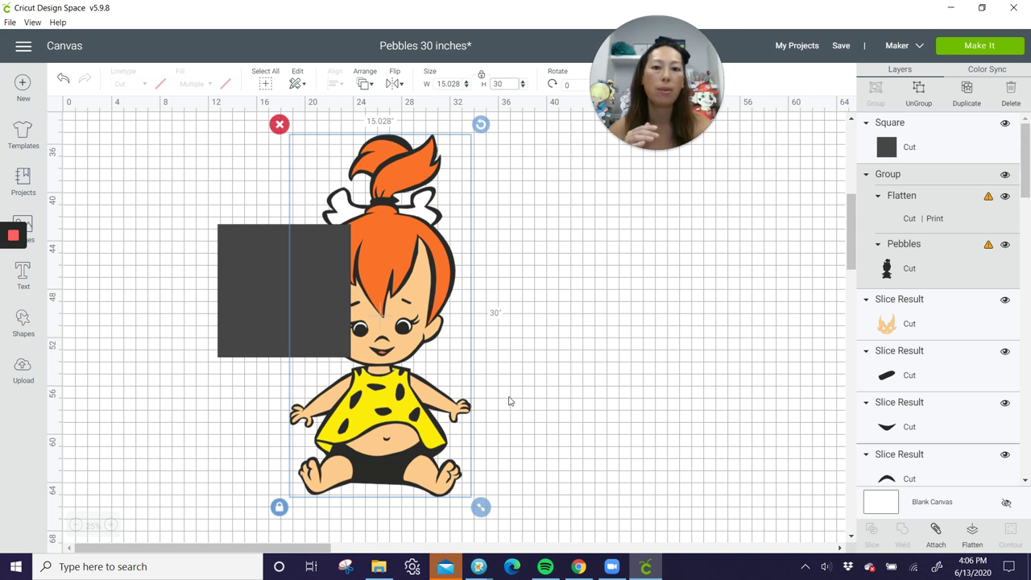
{"action": "left_click_drag", "start_coordinate": [266, 280], "coordinate": [315, 171]}
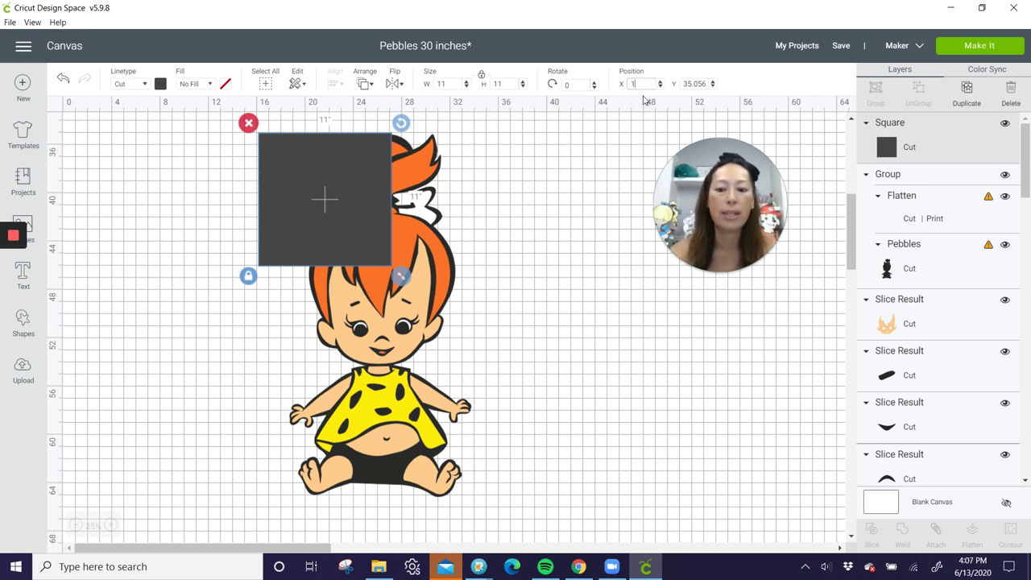
Place the square at X 16, Y 35 and duplicate it to the right.
{"action": "key", "text": "Tab"}
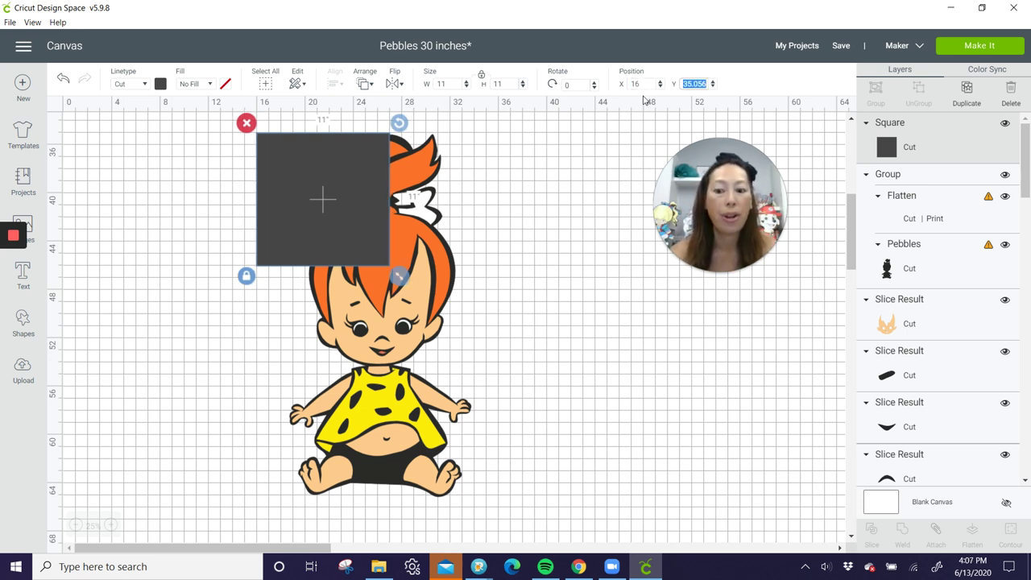
{"action": "key", "text": "Return"}
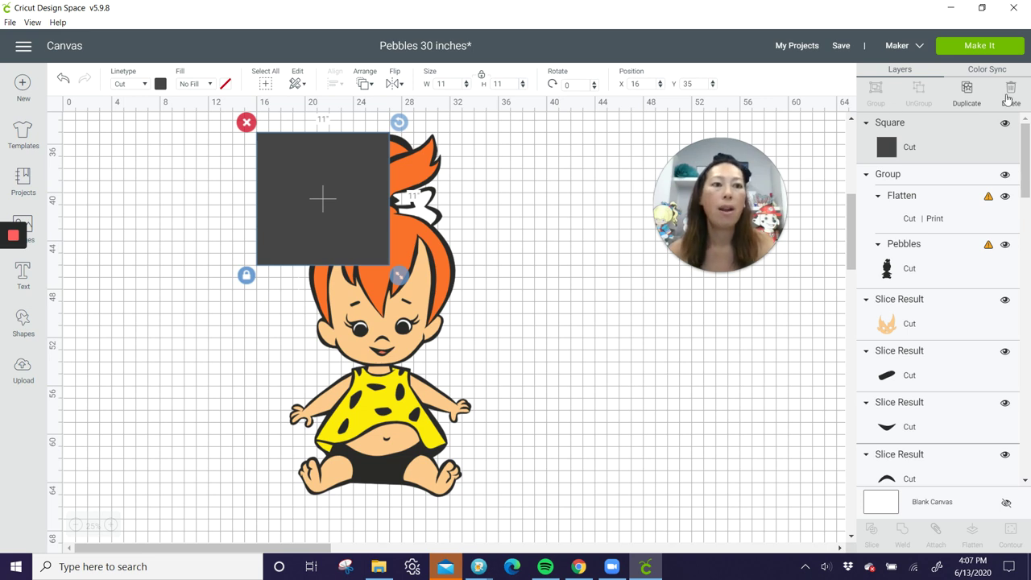
{"action": "left_click", "coordinate": [967, 90]}
{"action": "left_click_drag", "start_coordinate": [326, 209], "coordinate": [460, 195]}
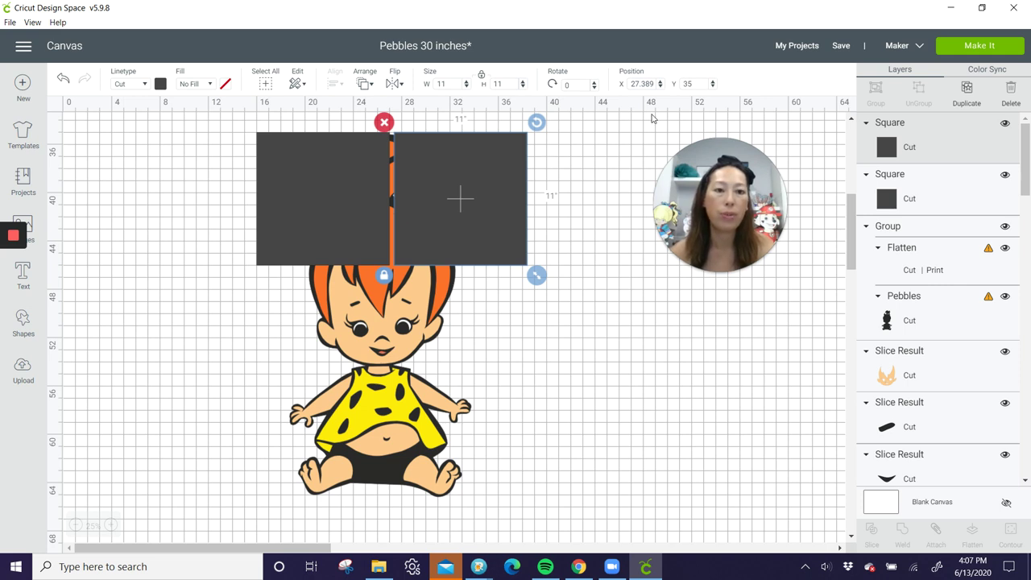
Set the copy's X to 27 and select both squares.
{"action": "left_click", "coordinate": [650, 84]}
{"action": "type", "text": "2"}
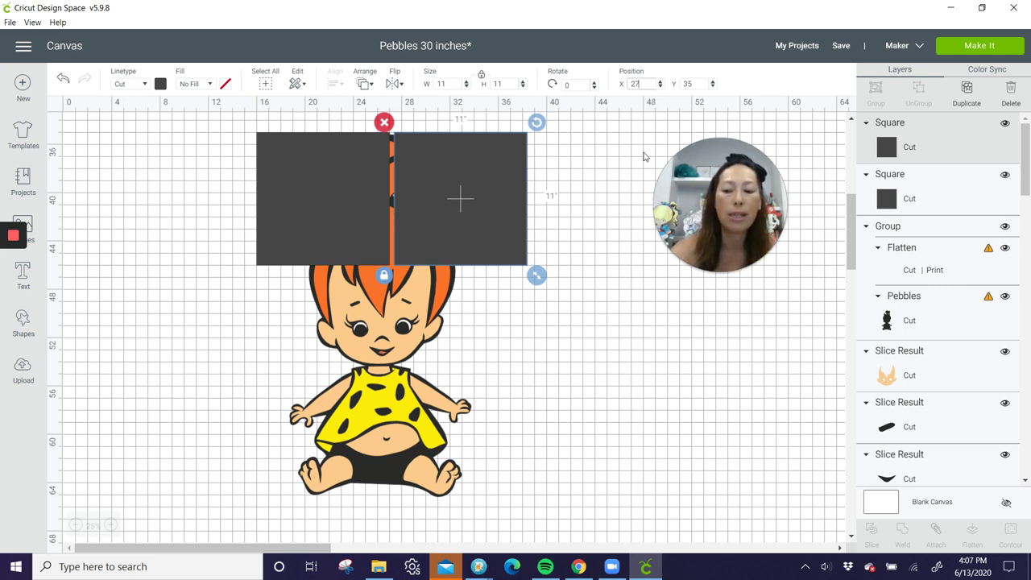
{"action": "type", "text": "7"}
{"action": "key", "text": "Tab"}
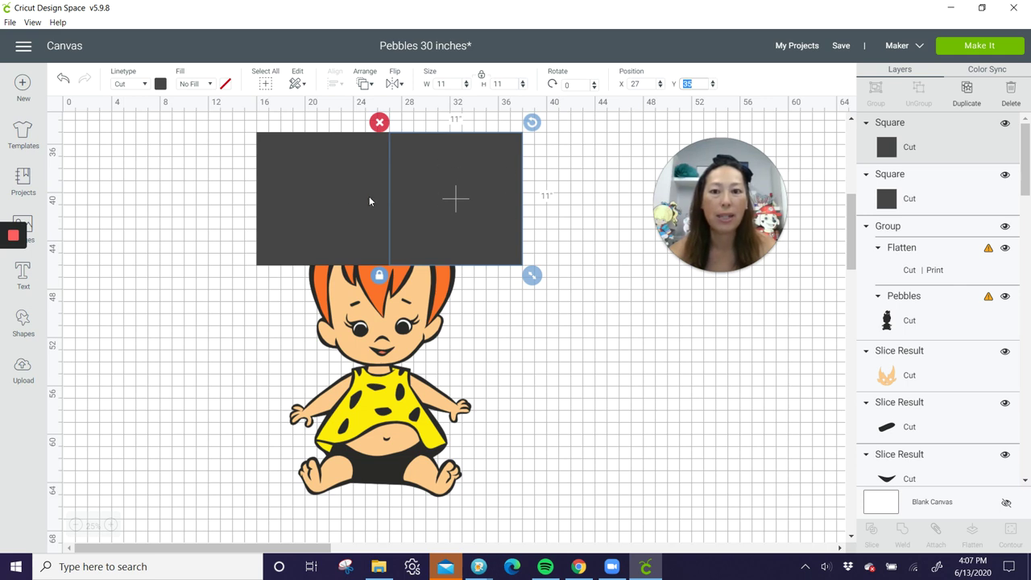
{"action": "left_click", "coordinate": [324, 199], "text": "shift"}
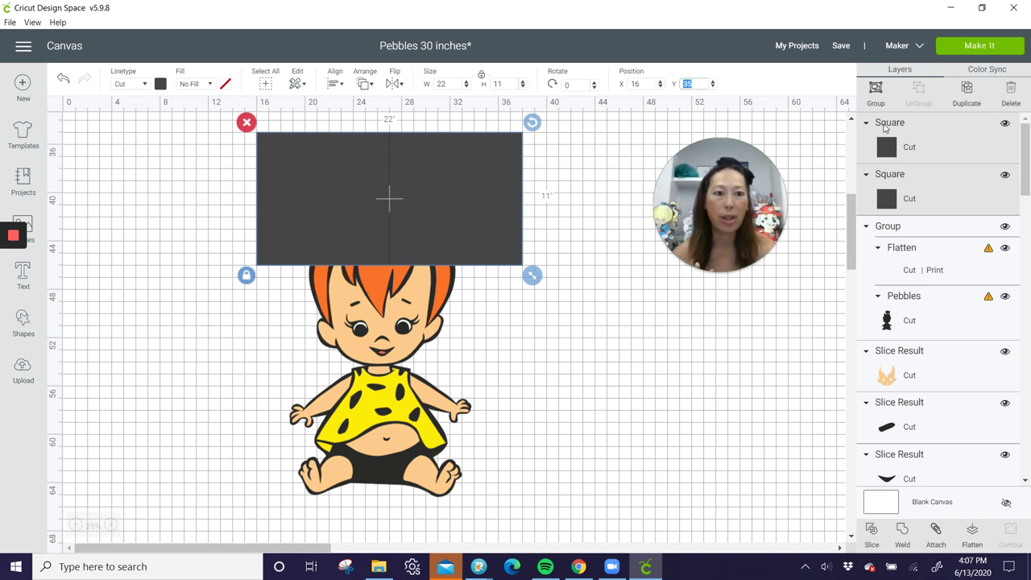
Duplicate the square pair and place the copy at Y 46.
{"action": "left_click", "coordinate": [967, 89]}
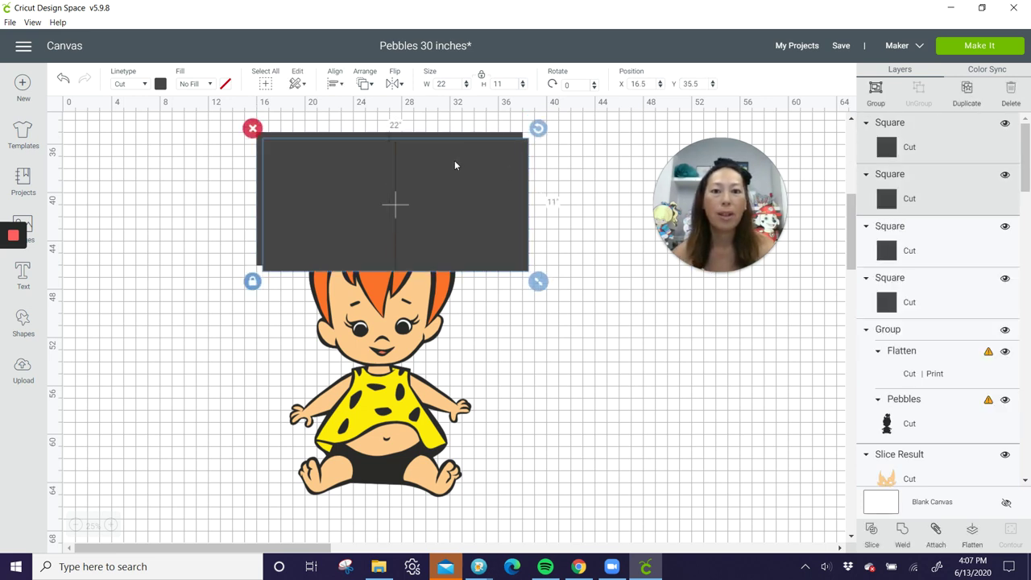
{"action": "left_click_drag", "start_coordinate": [455, 165], "coordinate": [451, 299]}
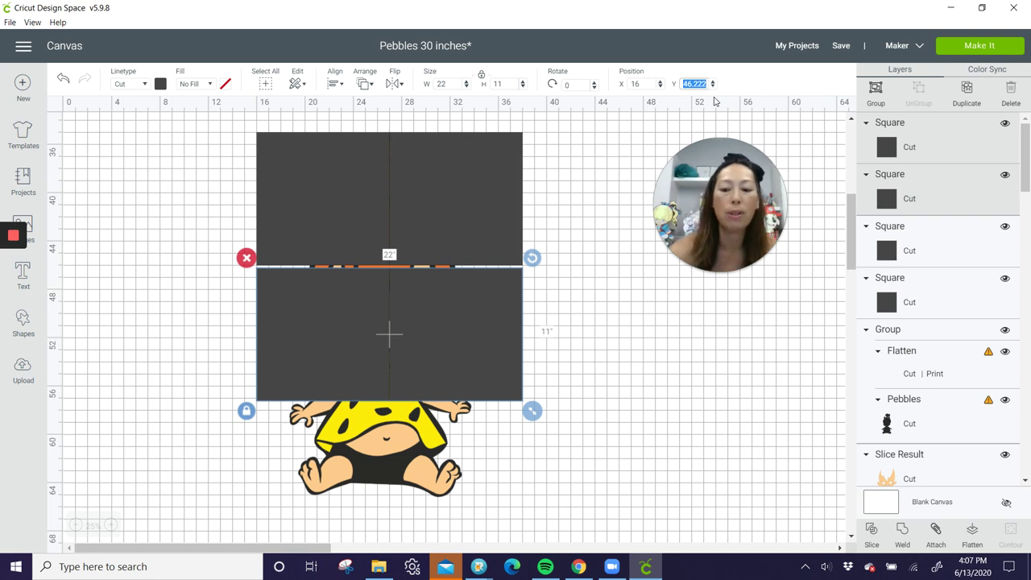
{"action": "key", "text": "Return"}
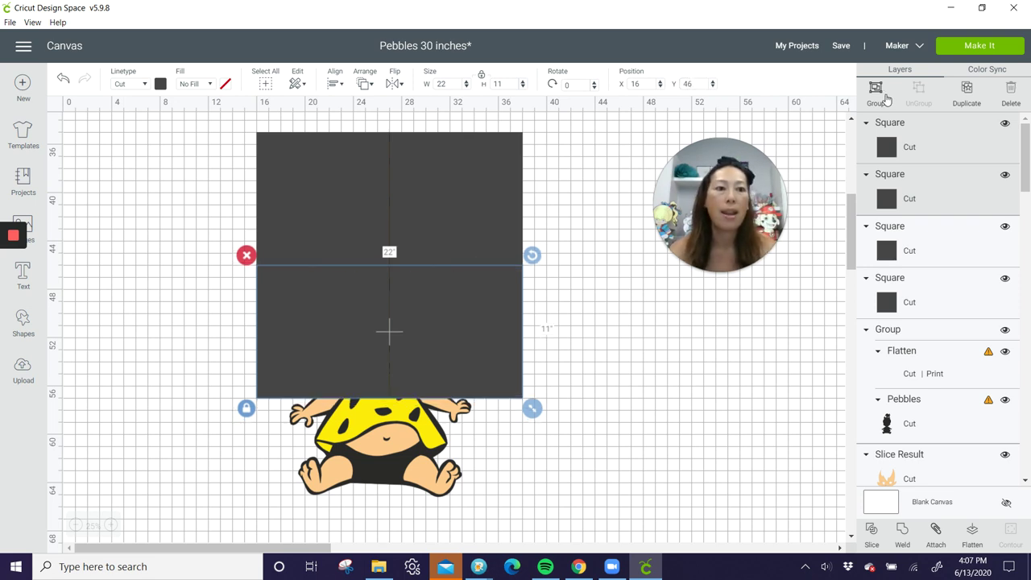
Duplicate the second row and place the new pair at Y 57.
{"action": "left_click", "coordinate": [961, 97]}
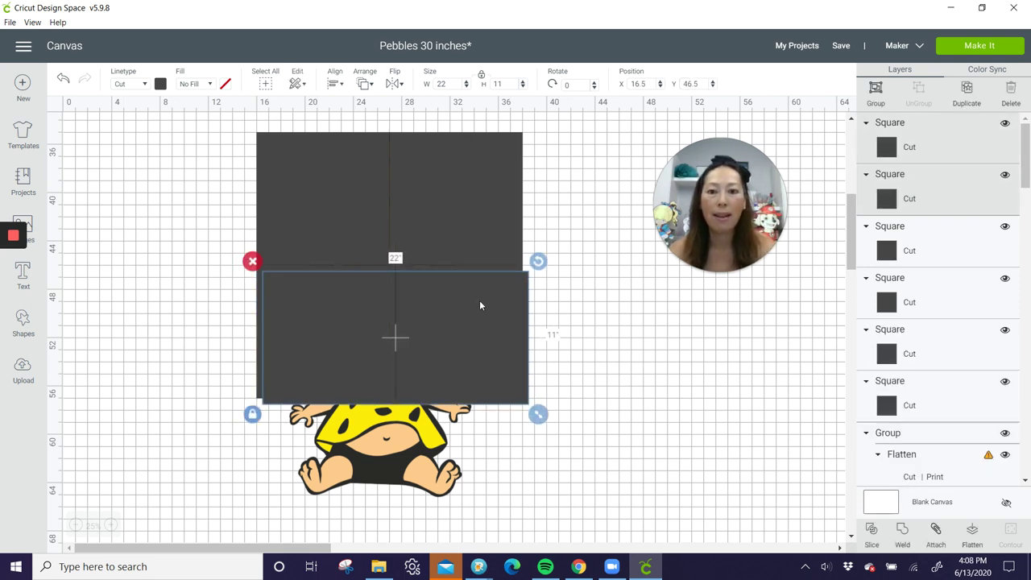
{"action": "mouse_move", "coordinate": [478, 434]}
{"action": "left_mouse_down"}
{"action": "mouse_move", "coordinate": [456, 488]}
{"action": "mouse_move", "coordinate": [487, 429]}
{"action": "mouse_move", "coordinate": [474, 437]}
{"action": "left_mouse_up"}
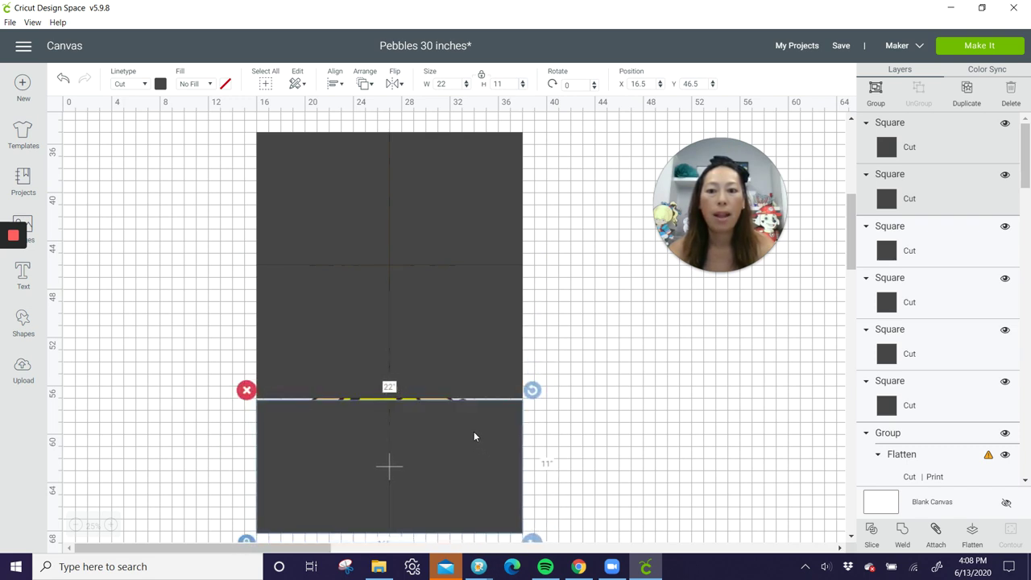
{"action": "left_click", "coordinate": [698, 83]}
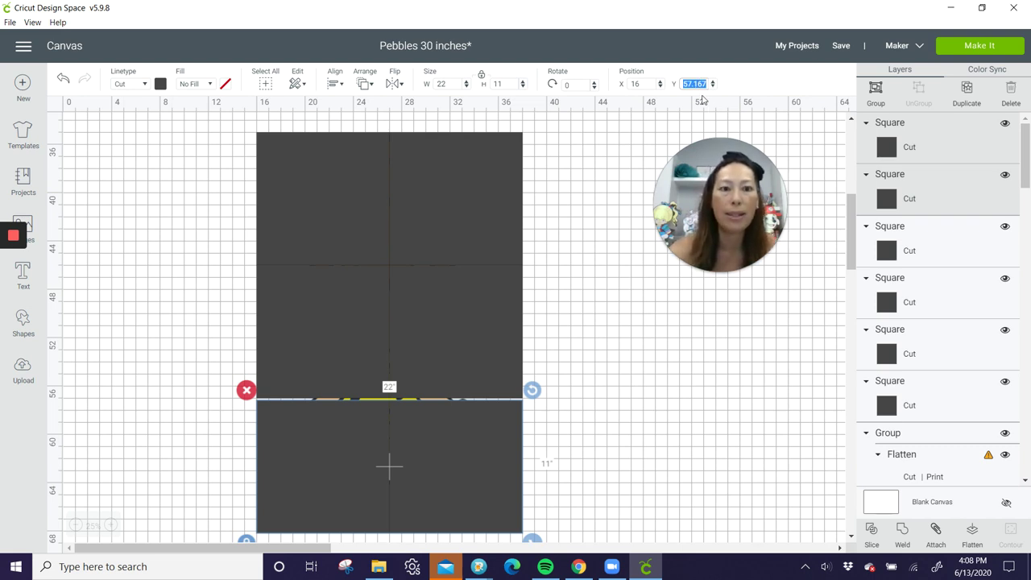
{"action": "type", "text": "57"}
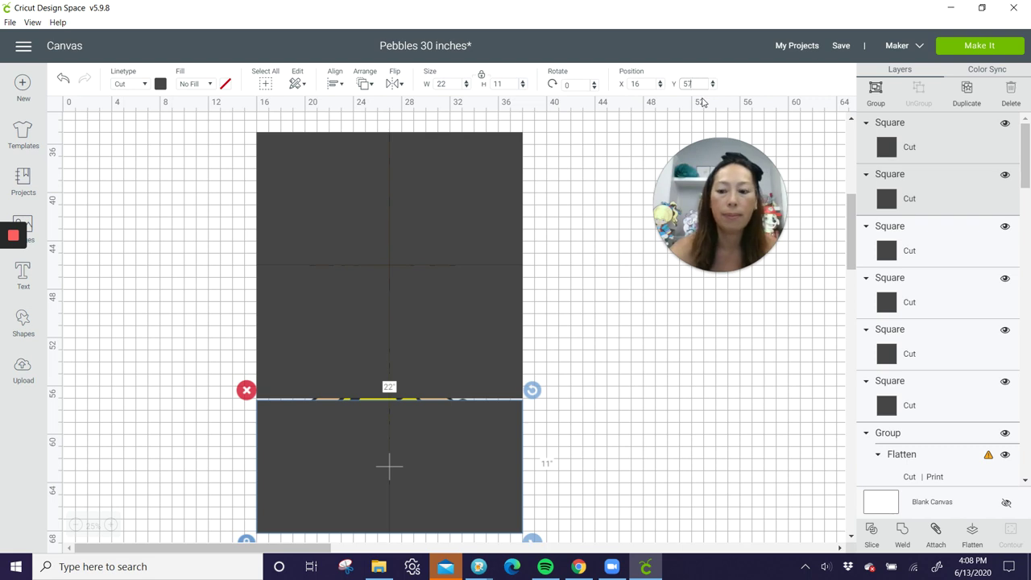
{"action": "key", "text": "Return"}
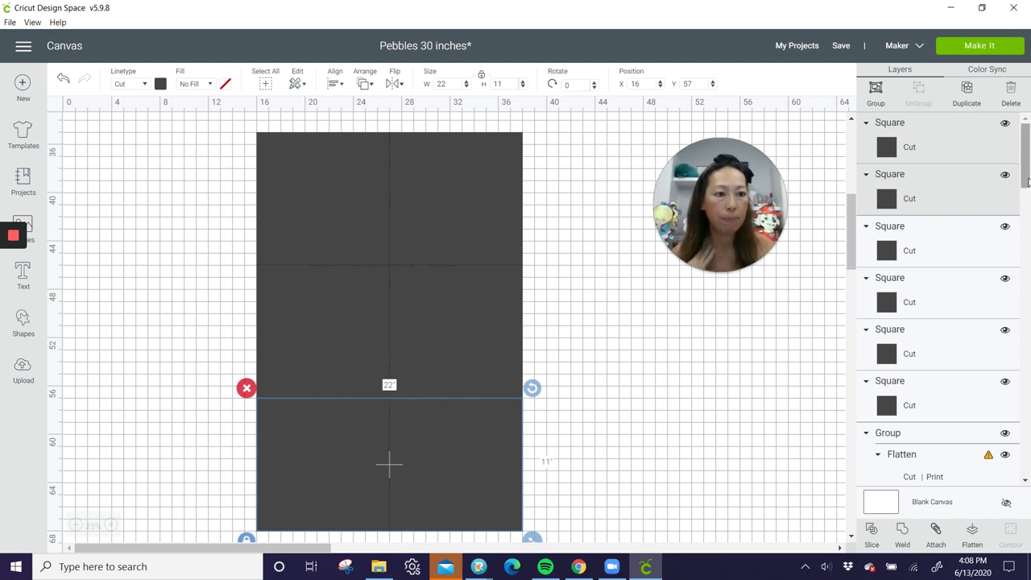
Select the whole Pebbles group in the Layers panel and show the Arrange options.
{"action": "left_click_drag", "start_coordinate": [1028, 162], "coordinate": [1028, 193]}
{"action": "left_click", "coordinate": [951, 269]}
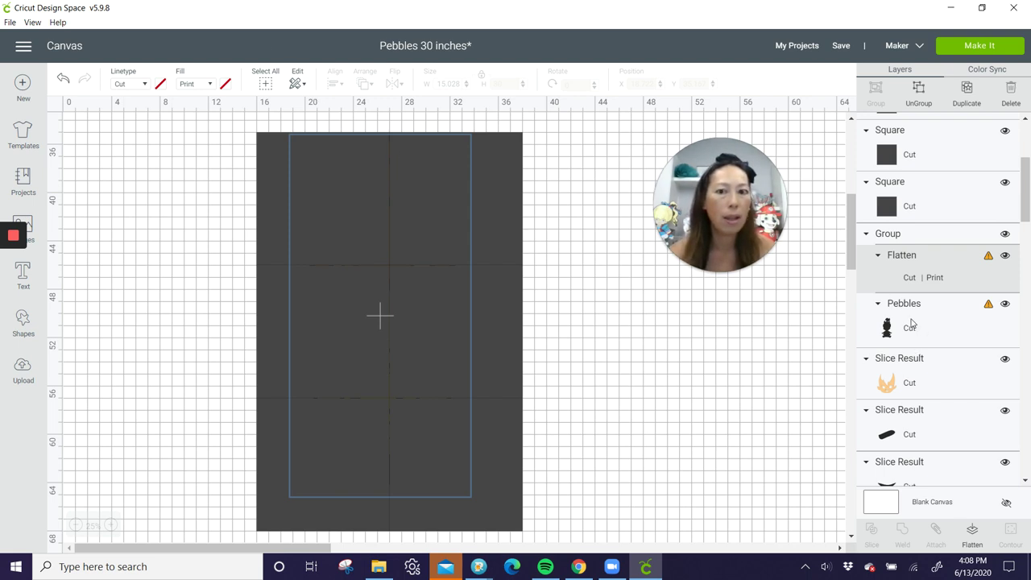
{"action": "left_click", "coordinate": [692, 352]}
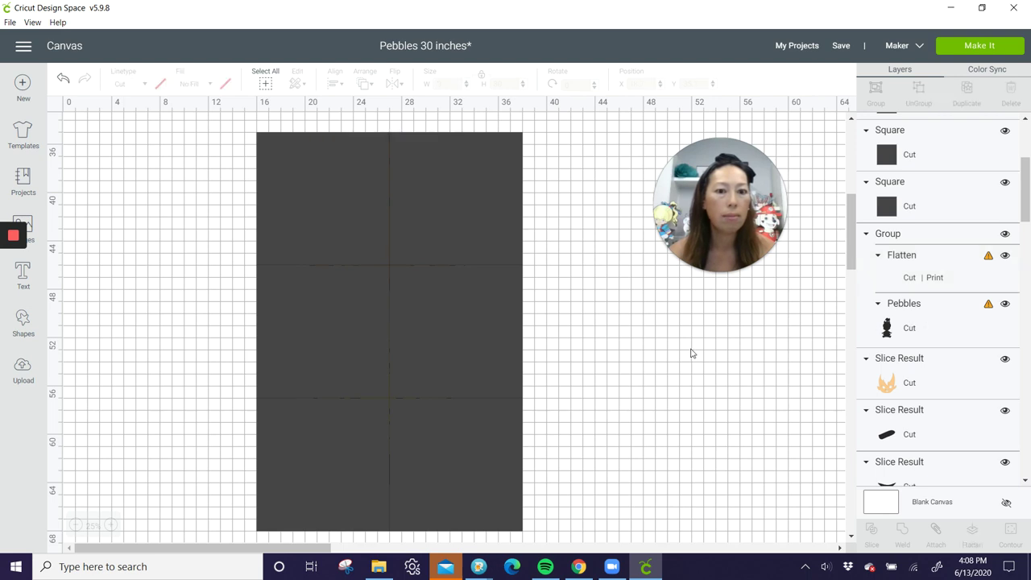
{"action": "left_click", "coordinate": [941, 266]}
{"action": "left_click", "coordinate": [925, 236]}
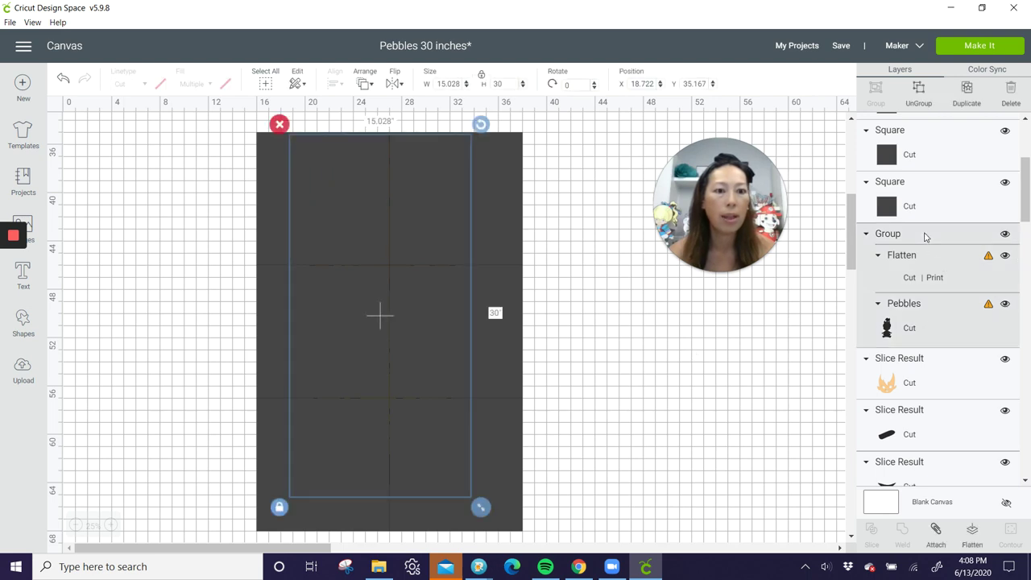
{"action": "left_click", "coordinate": [365, 84]}
Send the Pebbles group to front and zoom in to 75%.
{"action": "left_click", "coordinate": [396, 164]}
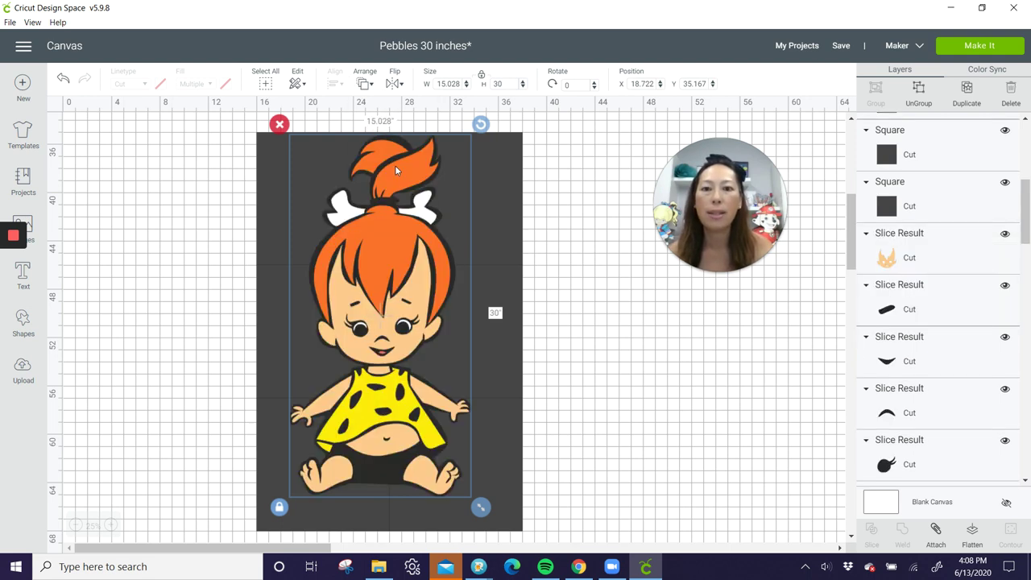
{"action": "left_click", "coordinate": [112, 525]}
{"action": "left_click", "coordinate": [112, 526]}
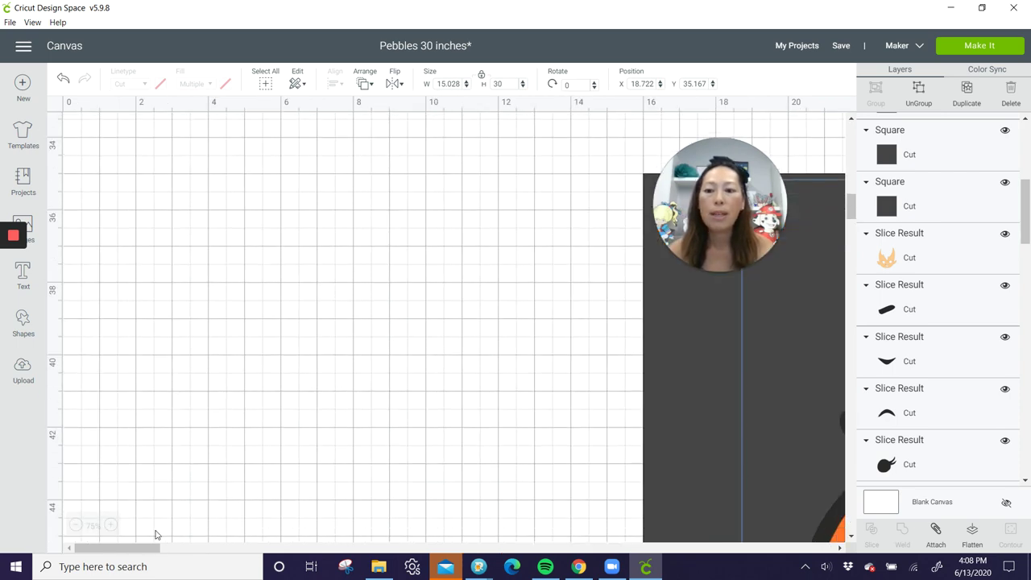
Shift the Pebbles group slightly down to X 17.759, Y 37.259.
{"action": "left_click_drag", "start_coordinate": [132, 552], "coordinate": [205, 553]}
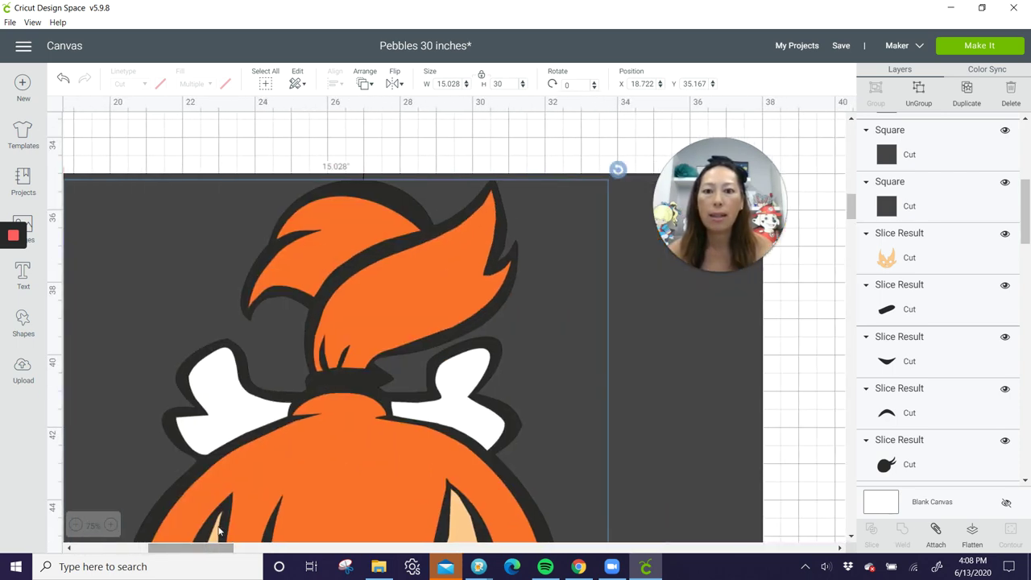
{"action": "scroll", "coordinate": [335, 345], "scroll_direction": "down", "scroll_amount": 3}
{"action": "scroll", "coordinate": [336, 344], "scroll_direction": "up", "scroll_amount": 2}
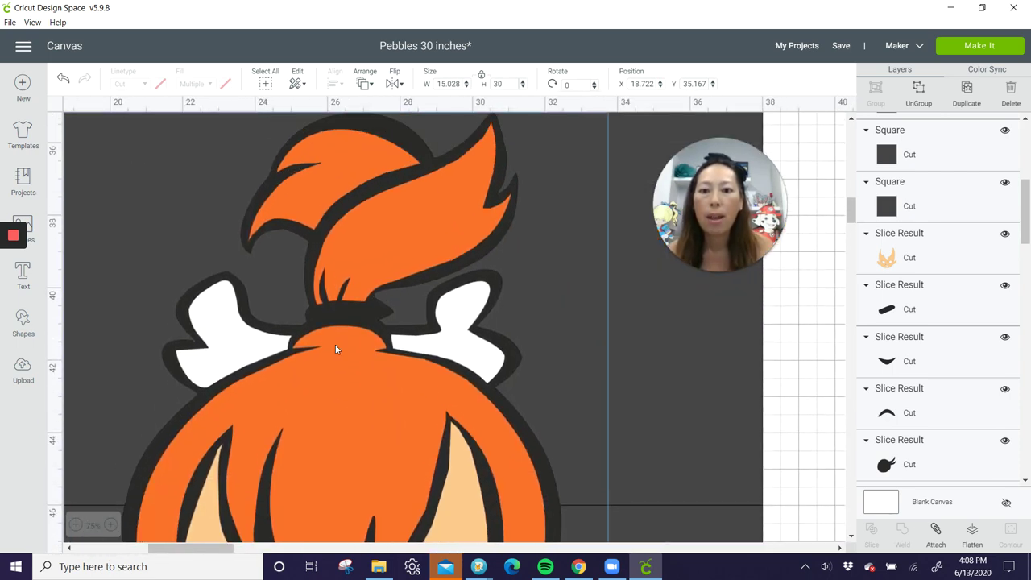
{"action": "scroll", "coordinate": [358, 225], "scroll_direction": "up", "scroll_amount": 1}
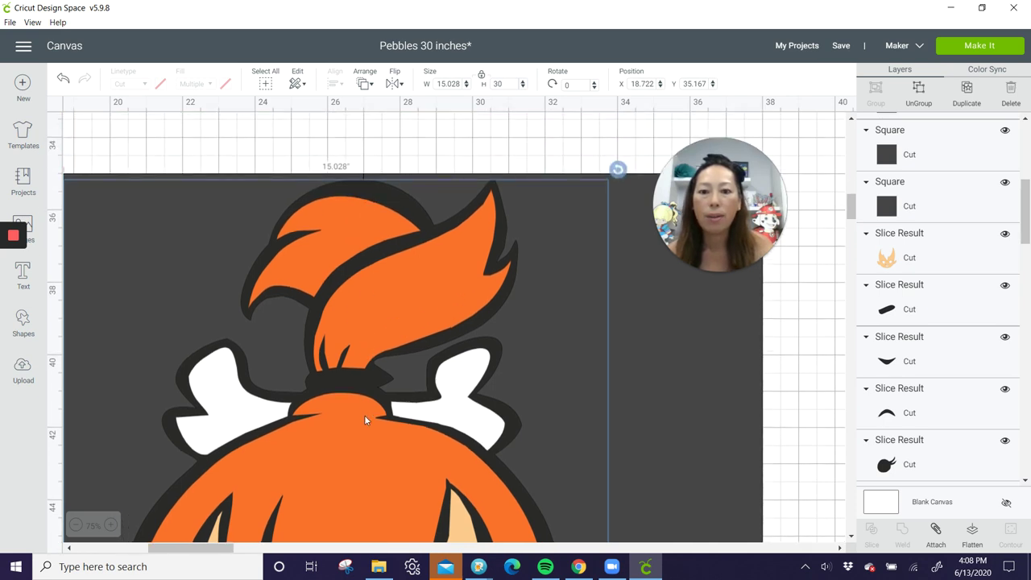
{"action": "scroll", "coordinate": [364, 420], "scroll_direction": "down", "scroll_amount": 4}
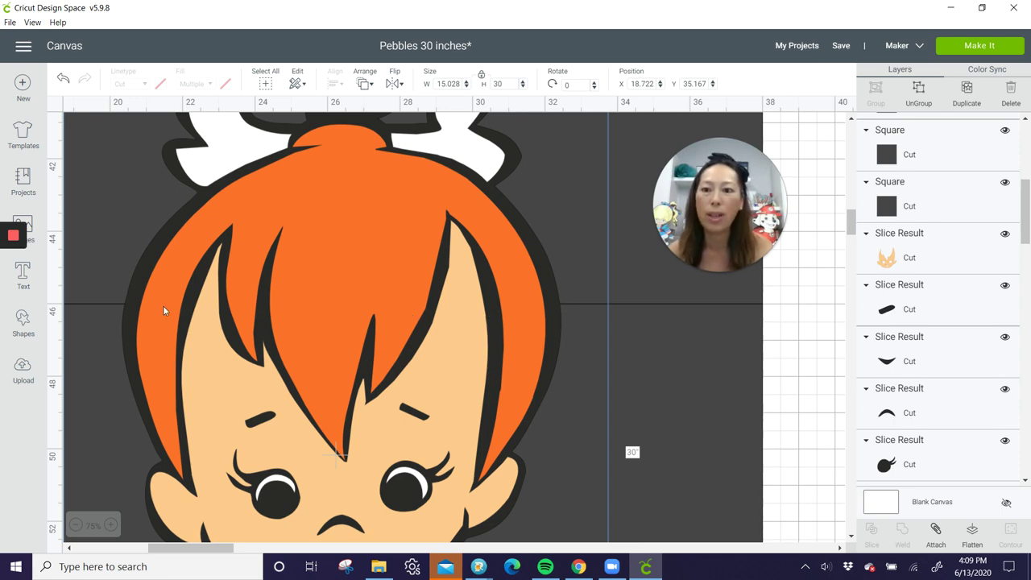
{"action": "scroll", "coordinate": [352, 306], "scroll_direction": "down", "scroll_amount": 10}
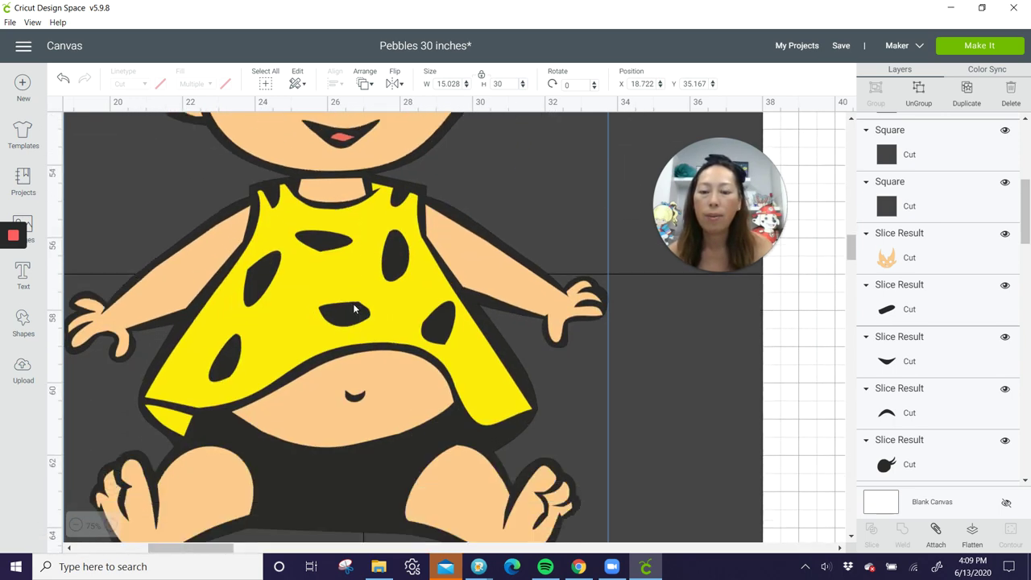
{"action": "left_click_drag", "start_coordinate": [355, 172], "coordinate": [298, 244]}
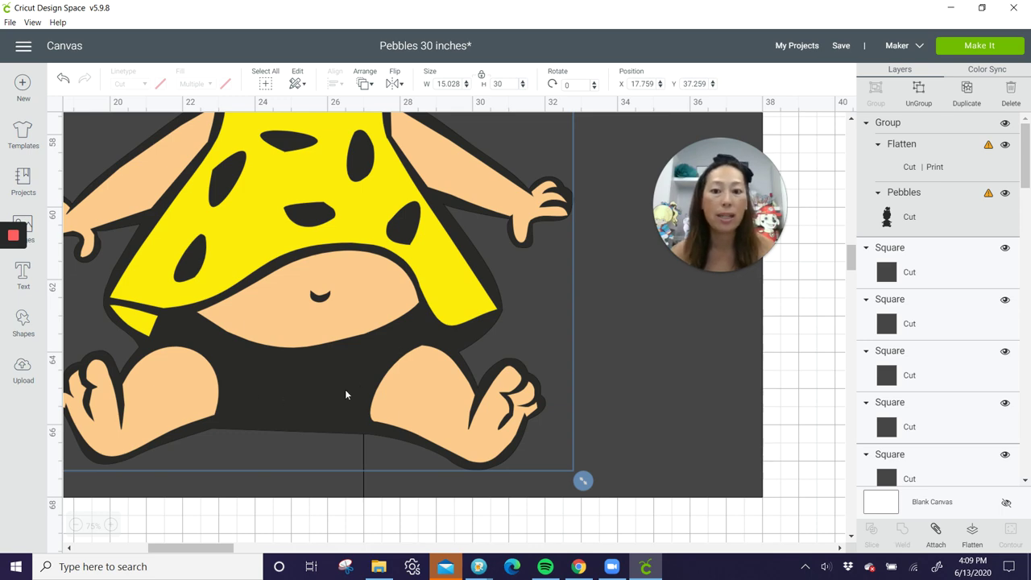
Drag the Pebbles figure left across the dark squares.
{"action": "mouse_move", "coordinate": [212, 548]}
{"action": "left_mouse_down"}
{"action": "mouse_move", "coordinate": [158, 548]}
{"action": "mouse_move", "coordinate": [198, 549]}
{"action": "left_mouse_up"}
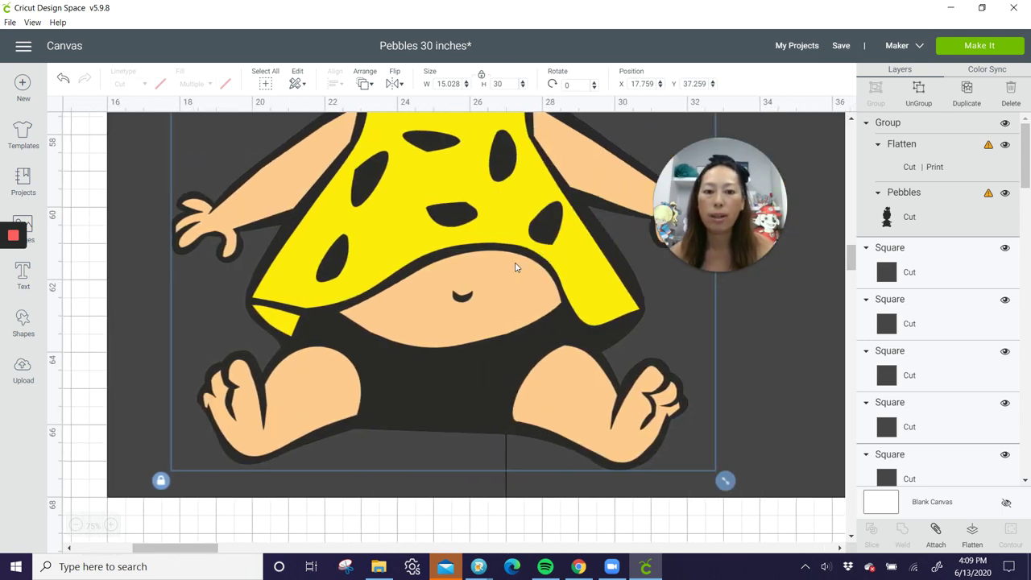
{"action": "left_click_drag", "start_coordinate": [514, 267], "coordinate": [436, 273]}
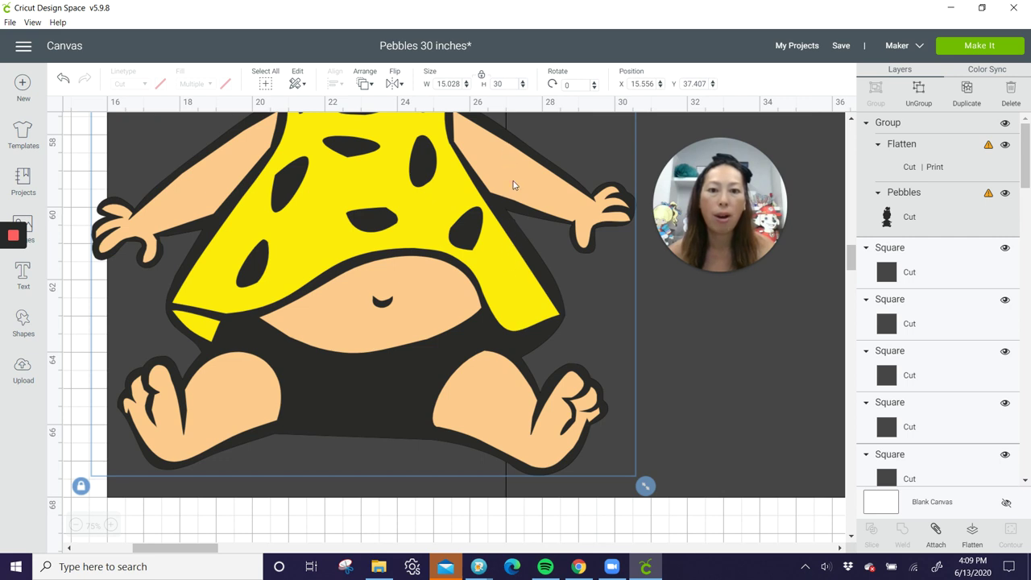
{"action": "scroll", "coordinate": [513, 226], "scroll_direction": "up", "scroll_amount": 3}
{"action": "scroll", "coordinate": [513, 259], "scroll_direction": "down", "scroll_amount": 2}
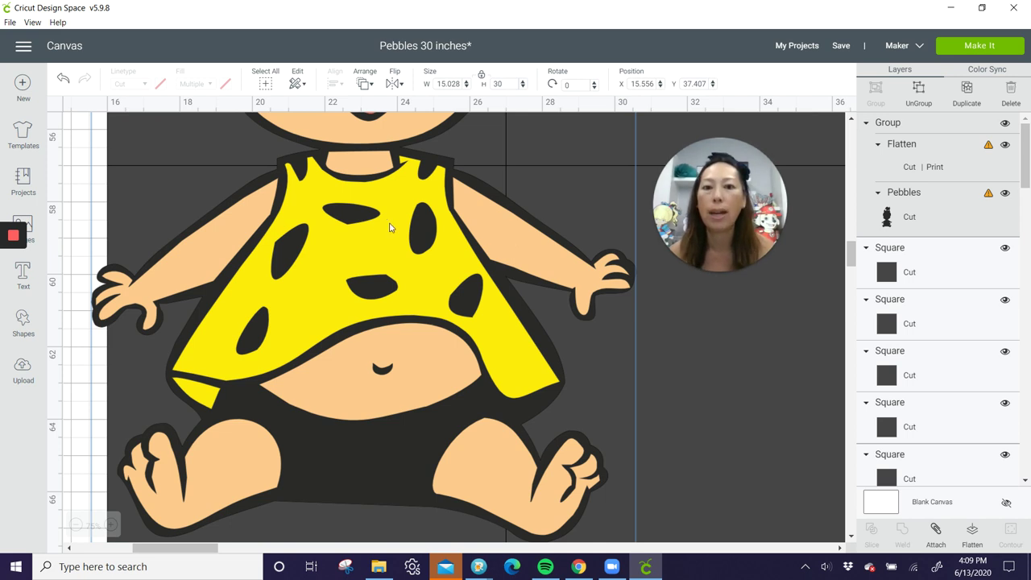
Nudge Pebbles right to X 16.056, nearly flush with the squares' left edge.
{"action": "left_click_drag", "start_coordinate": [382, 228], "coordinate": [393, 227]}
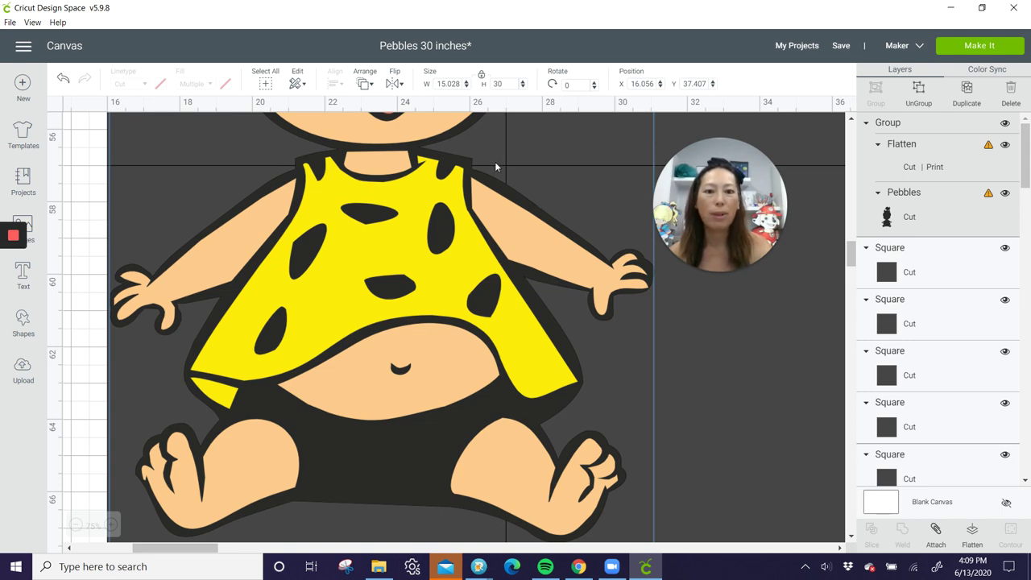
{"action": "scroll", "coordinate": [320, 415], "scroll_direction": "up", "scroll_amount": 3}
{"action": "scroll", "coordinate": [317, 406], "scroll_direction": "up", "scroll_amount": 2}
{"action": "scroll", "coordinate": [419, 282], "scroll_direction": "up", "scroll_amount": 5}
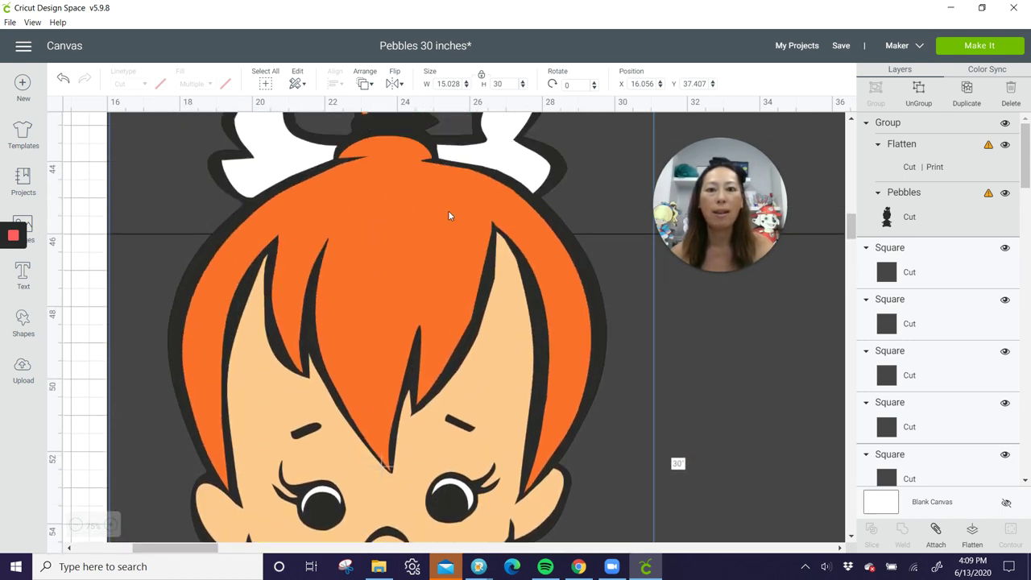
{"action": "scroll", "coordinate": [404, 309], "scroll_direction": "down", "scroll_amount": 3}
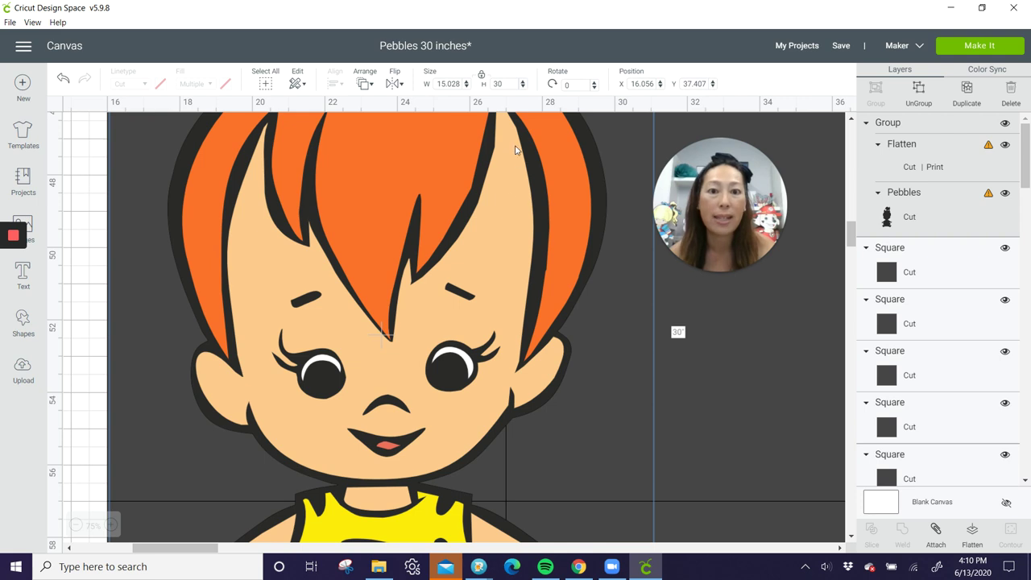
{"action": "scroll", "coordinate": [515, 145], "scroll_direction": "up", "scroll_amount": 2}
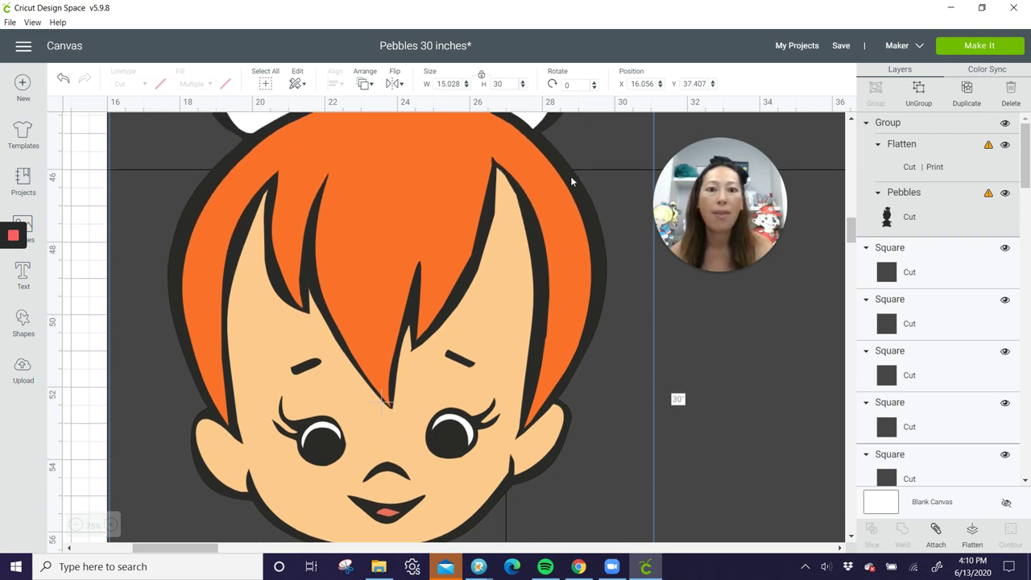
{"action": "scroll", "coordinate": [559, 179], "scroll_direction": "up", "scroll_amount": 10}
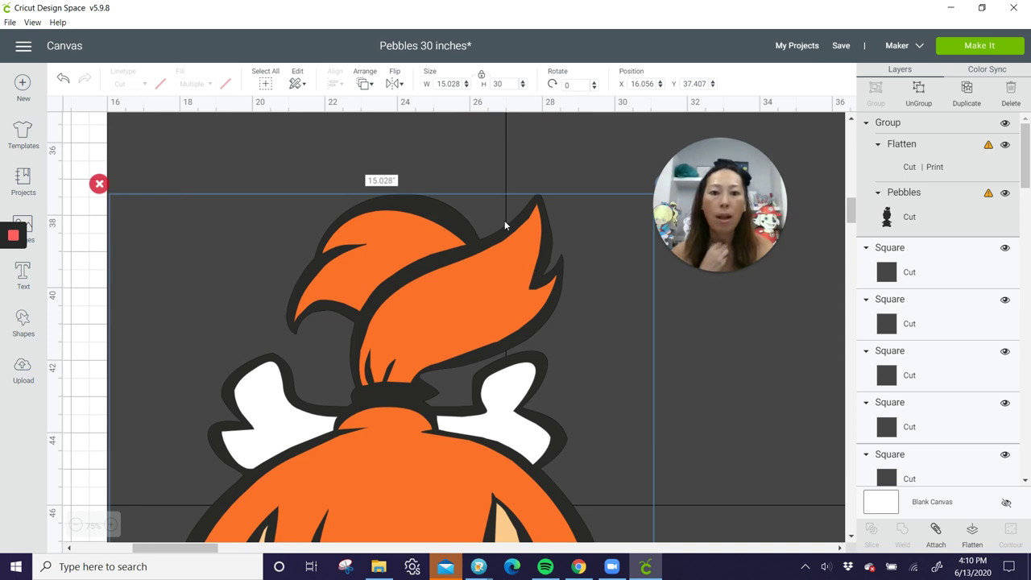
{"action": "scroll", "coordinate": [501, 457], "scroll_direction": "down", "scroll_amount": 12}
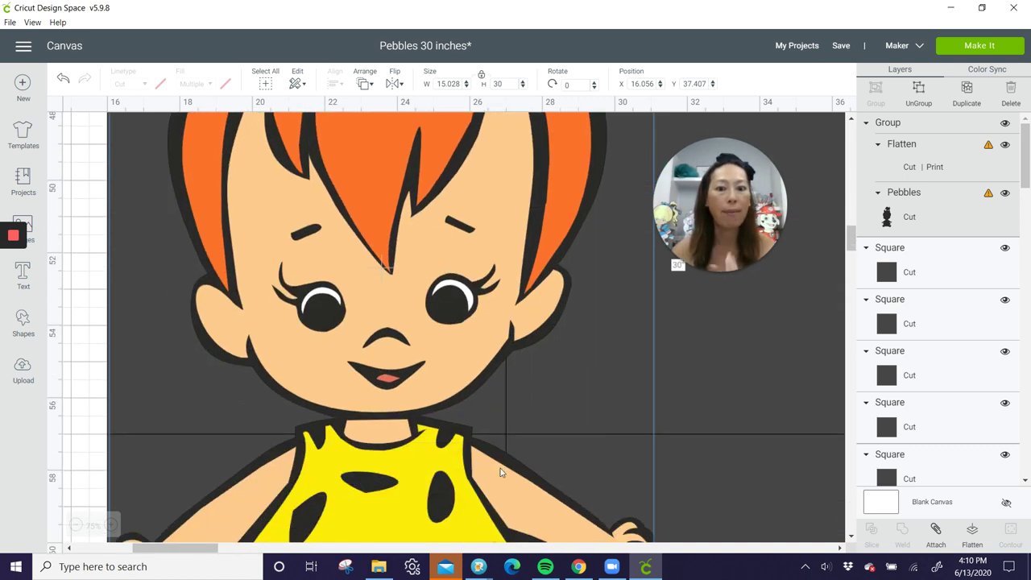
{"action": "scroll", "coordinate": [501, 464], "scroll_direction": "down", "scroll_amount": 4}
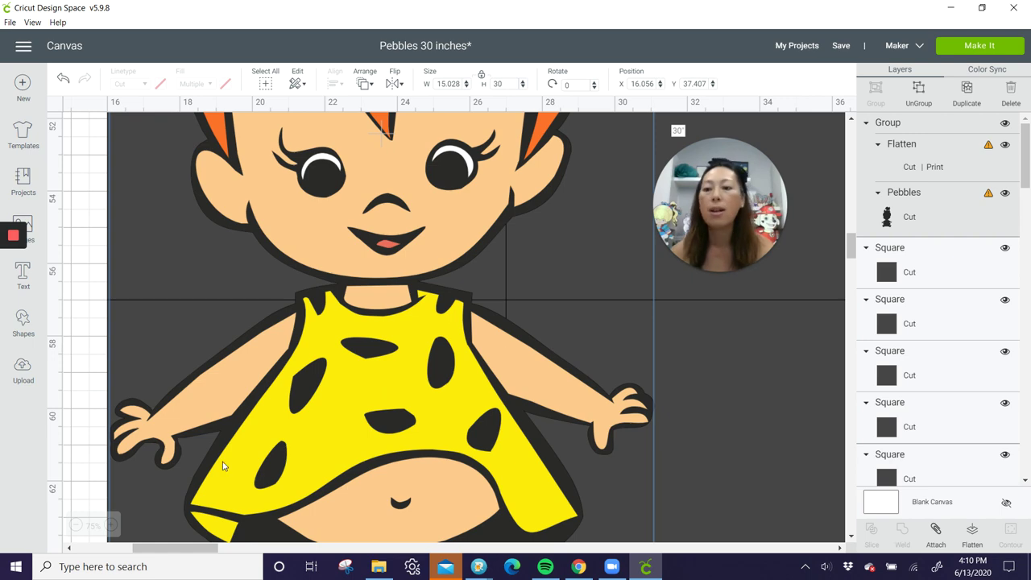
Zoom to 25%, ungroup Pebbles, and delete the flattened colour print layer.
{"action": "left_click", "coordinate": [74, 525]}
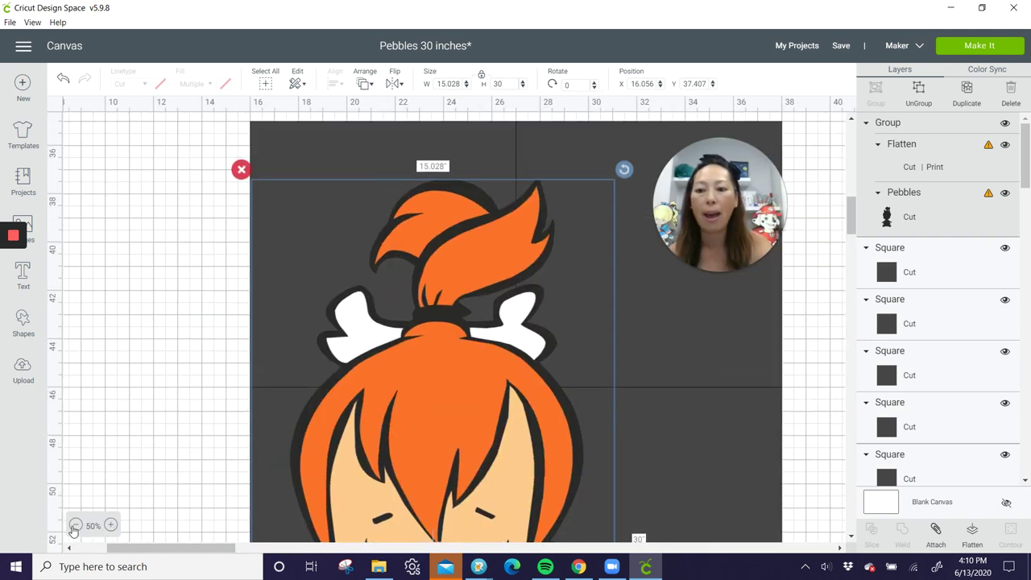
{"action": "left_click", "coordinate": [74, 525]}
{"action": "left_click", "coordinate": [543, 477]}
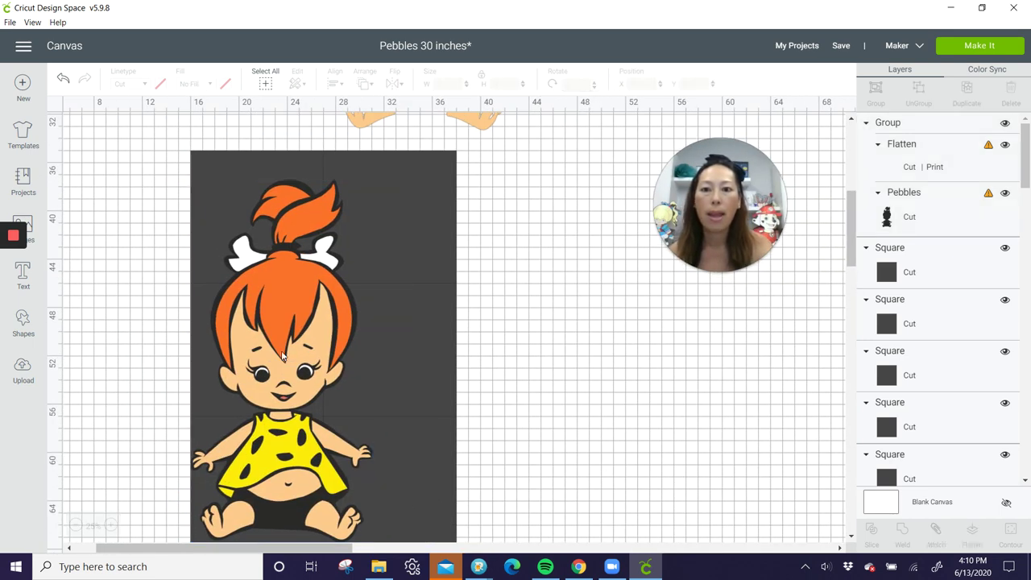
{"action": "left_click", "coordinate": [267, 322]}
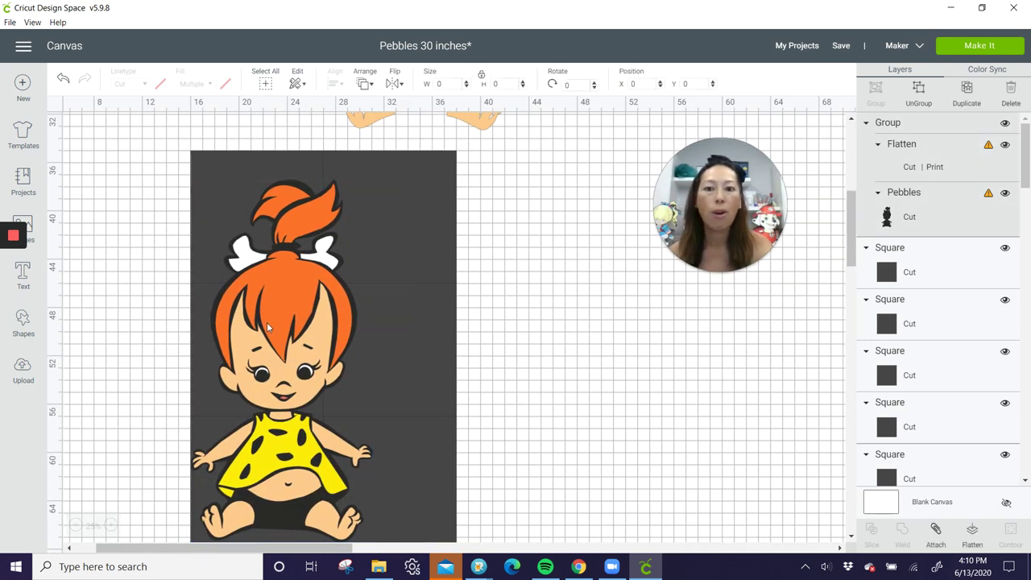
{"action": "left_click", "coordinate": [921, 98]}
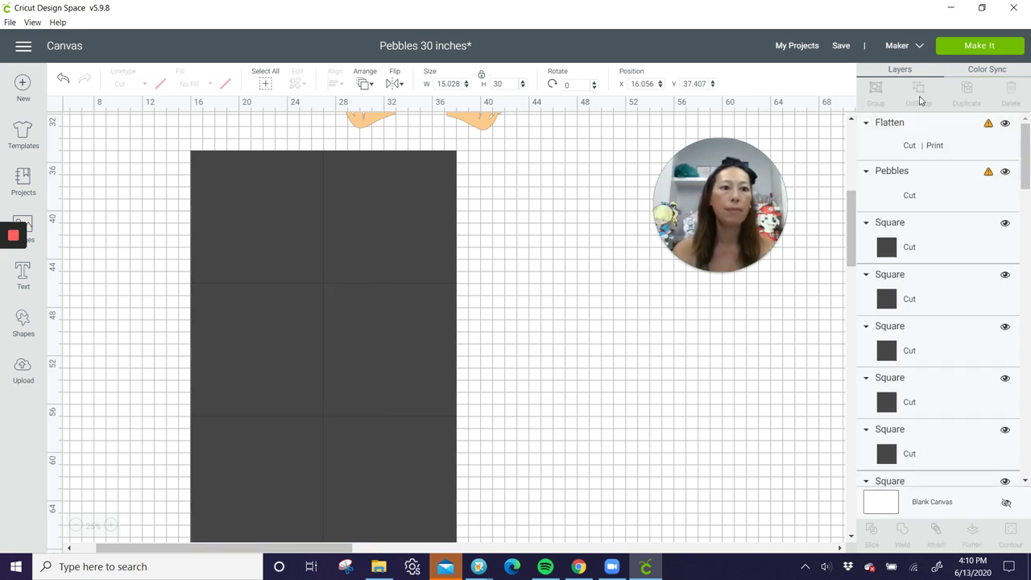
{"action": "left_click", "coordinate": [923, 146]}
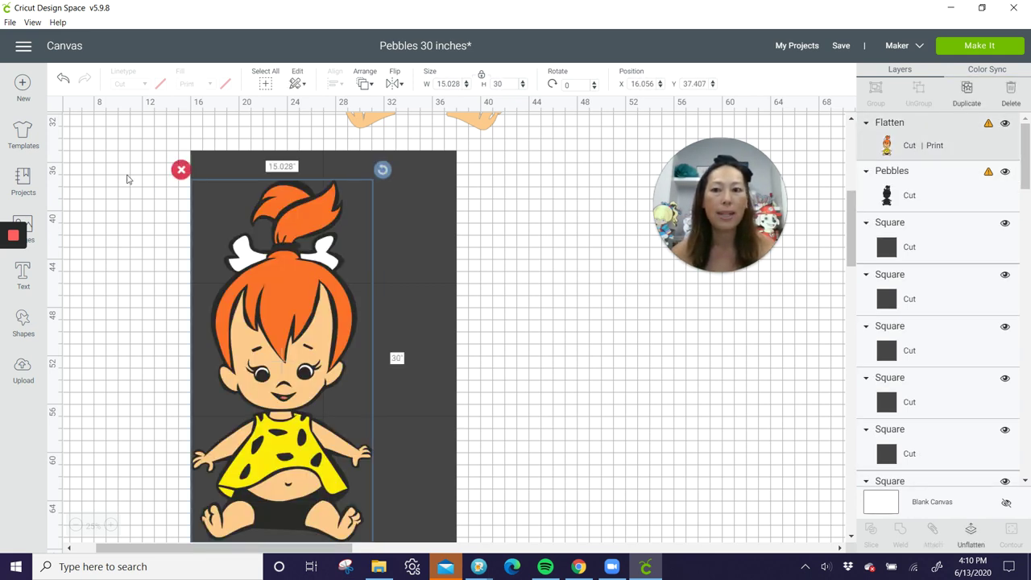
{"action": "left_click", "coordinate": [180, 173]}
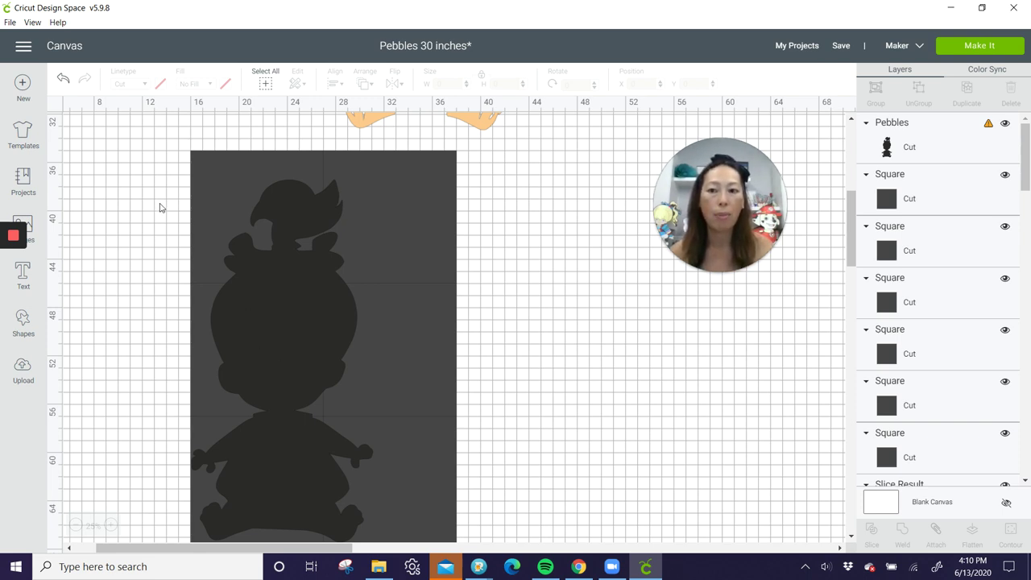
Slice the Pebbles silhouette against a square and move the hair piece right of the squares.
{"action": "left_click_drag", "start_coordinate": [155, 208], "coordinate": [241, 254]}
{"action": "left_click", "coordinate": [241, 255]}
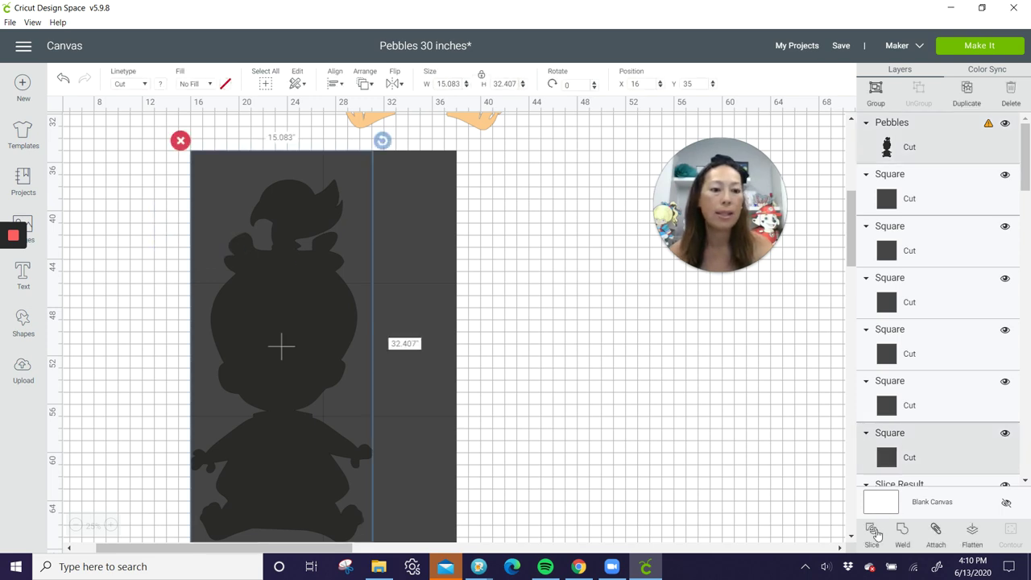
{"action": "left_click", "coordinate": [873, 531]}
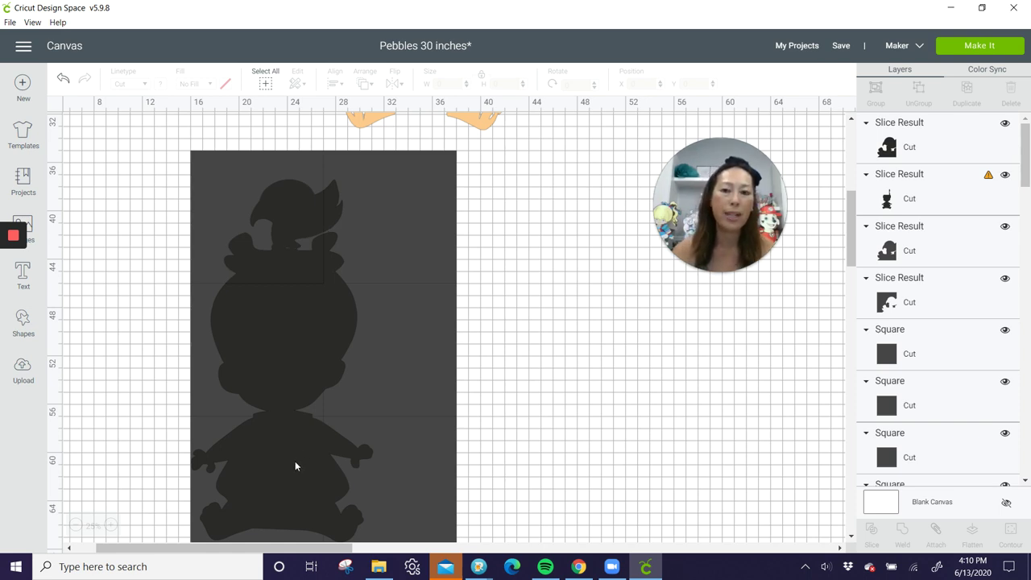
{"action": "left_click", "coordinate": [291, 227]}
{"action": "left_click_drag", "start_coordinate": [291, 227], "coordinate": [552, 256]}
Slice the next square with the figure and move the head piece to the right.
{"action": "left_click_drag", "start_coordinate": [488, 157], "coordinate": [334, 219]}
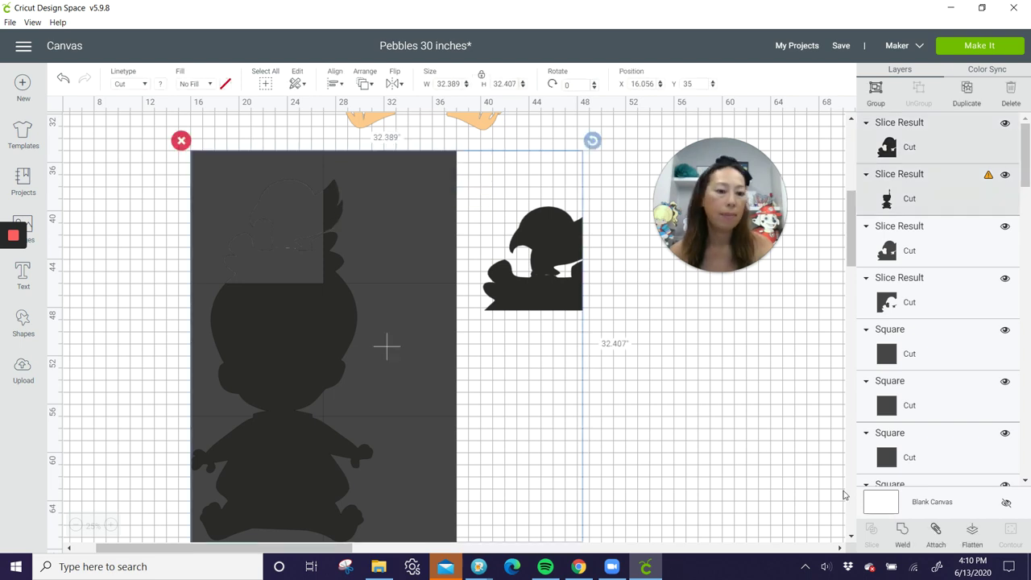
{"action": "left_click", "coordinate": [586, 381]}
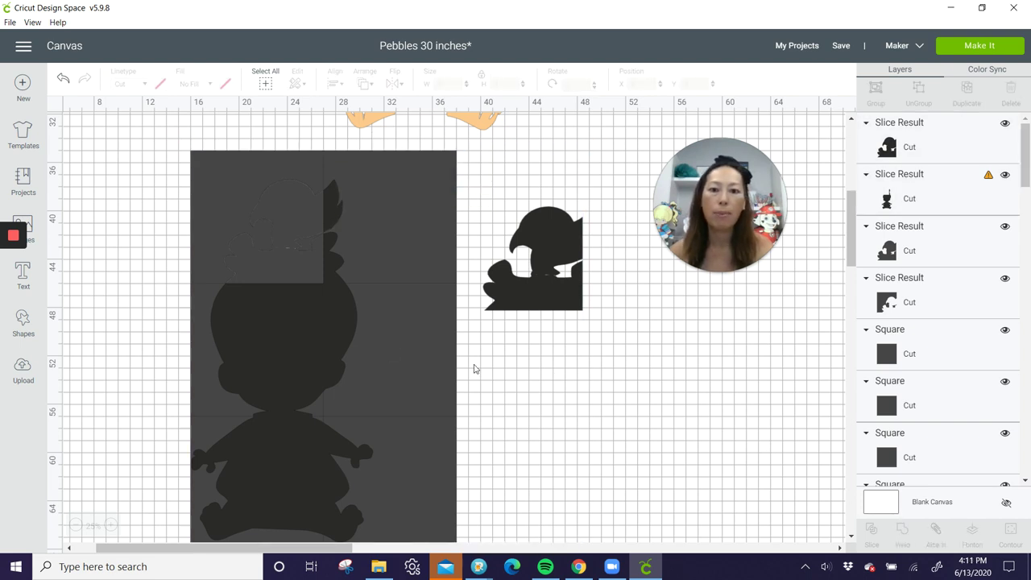
{"action": "left_click_drag", "start_coordinate": [119, 344], "coordinate": [250, 372]}
{"action": "left_click", "coordinate": [870, 529]}
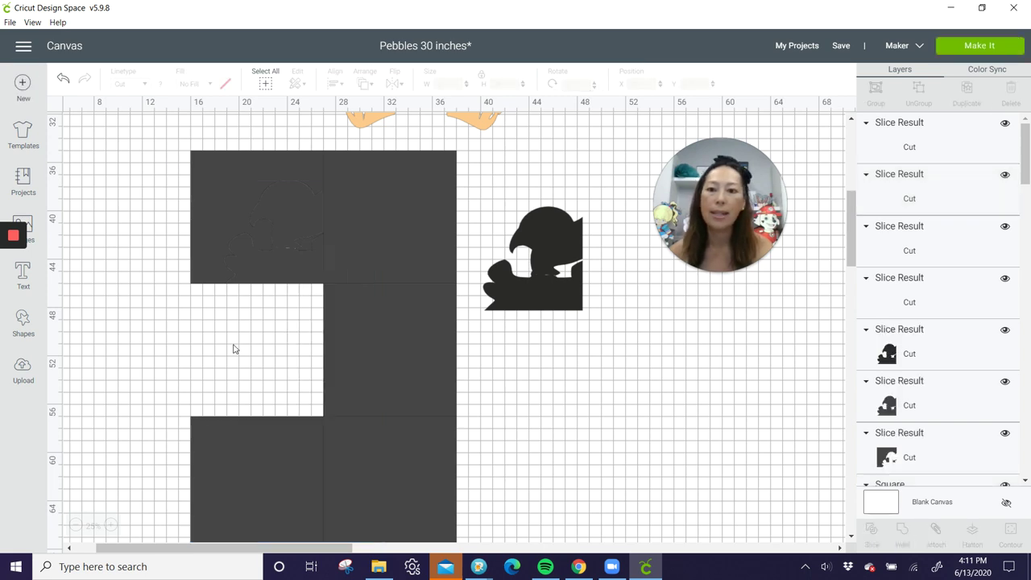
{"action": "left_click_drag", "start_coordinate": [349, 364], "coordinate": [534, 387]}
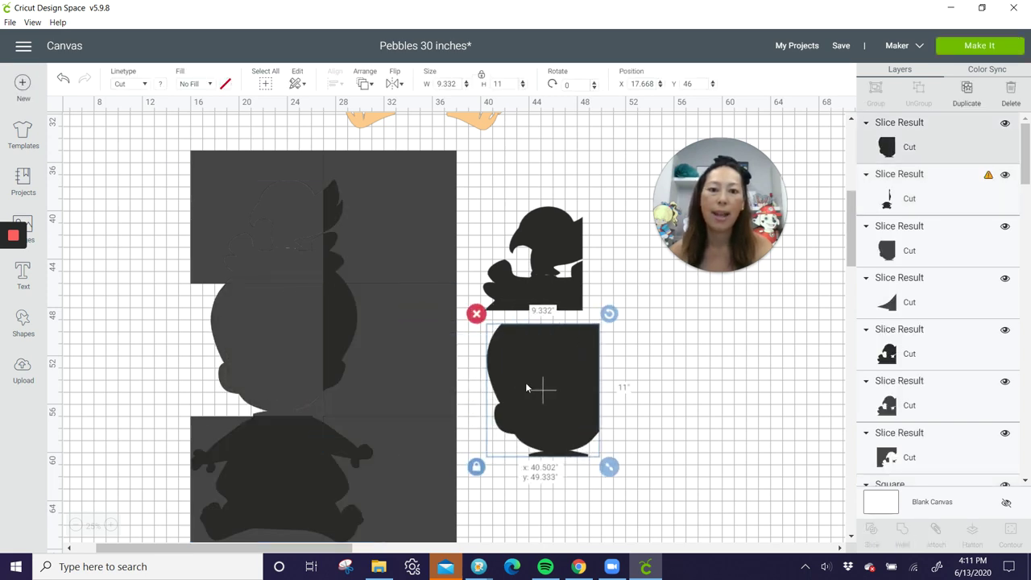
{"action": "left_click", "coordinate": [132, 483]}
Move the lower figure piece right of the squares and select the left slice piece.
{"action": "left_click_drag", "start_coordinate": [129, 477], "coordinate": [219, 483]}
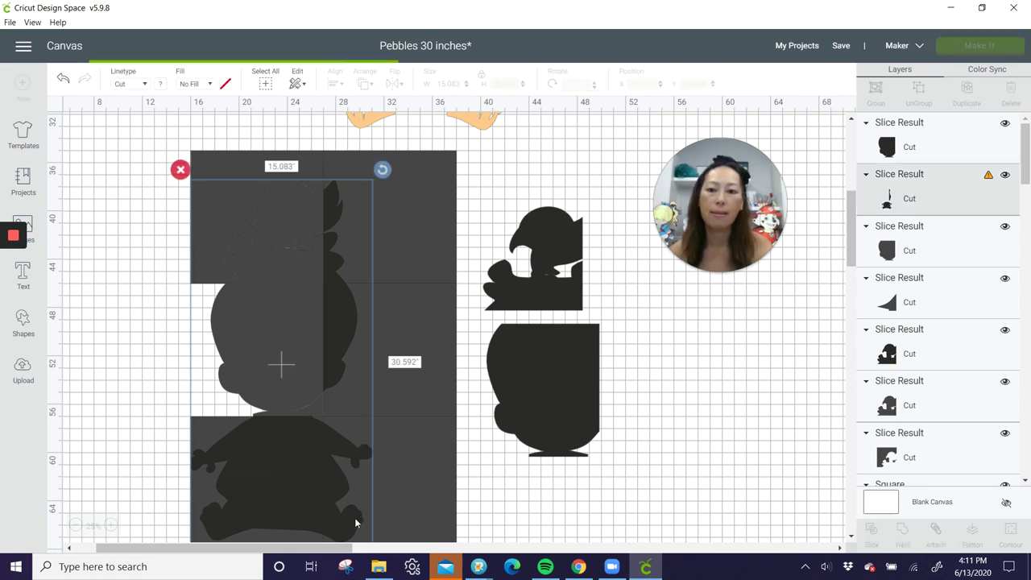
{"action": "key", "text": "Delete"}
{"action": "key", "text": "ctrl+z"}
{"action": "left_click_drag", "start_coordinate": [248, 479], "coordinate": [546, 532]}
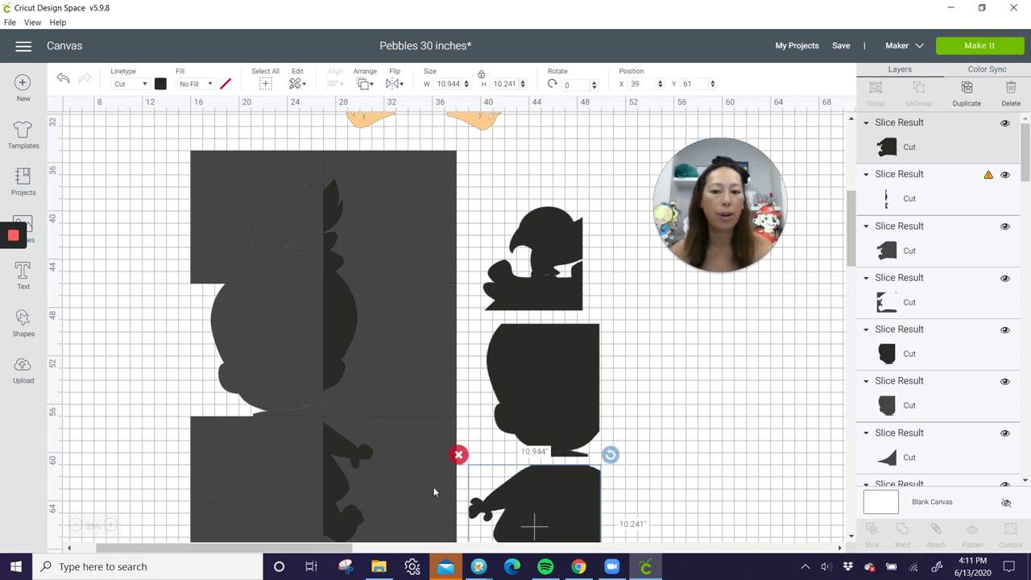
{"action": "scroll", "coordinate": [111, 447], "scroll_direction": "down", "scroll_amount": 4}
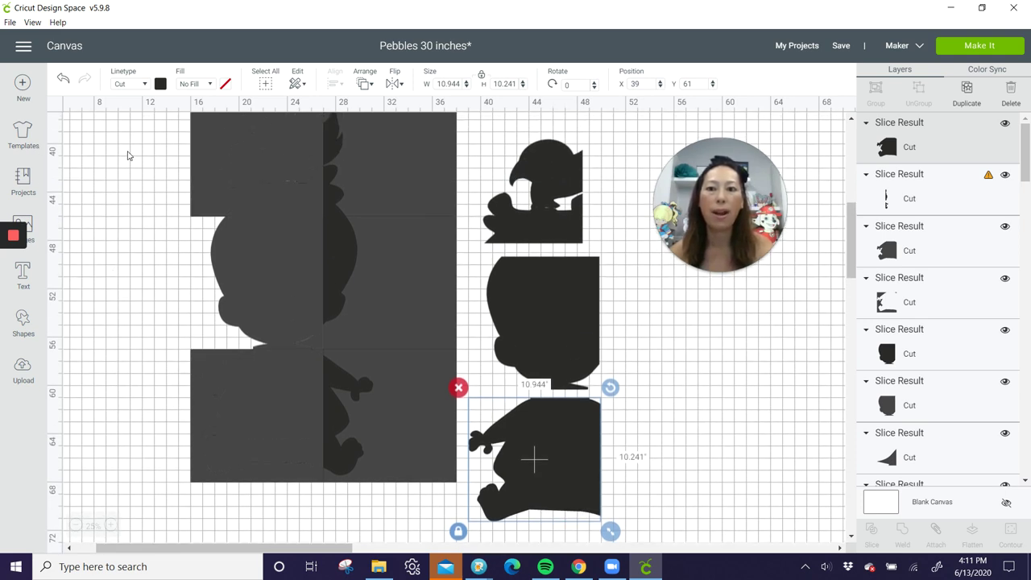
{"action": "left_click_drag", "start_coordinate": [136, 142], "coordinate": [287, 512]}
Move the thin slice piece beside the head section.
{"action": "scroll", "coordinate": [253, 313], "scroll_direction": "up", "scroll_amount": 8}
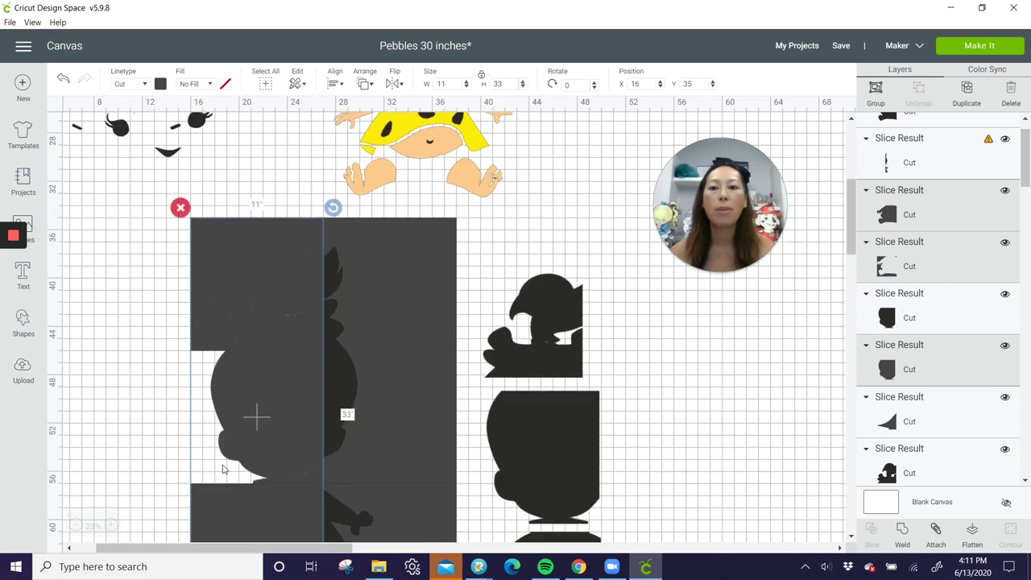
{"action": "left_click", "coordinate": [180, 207]}
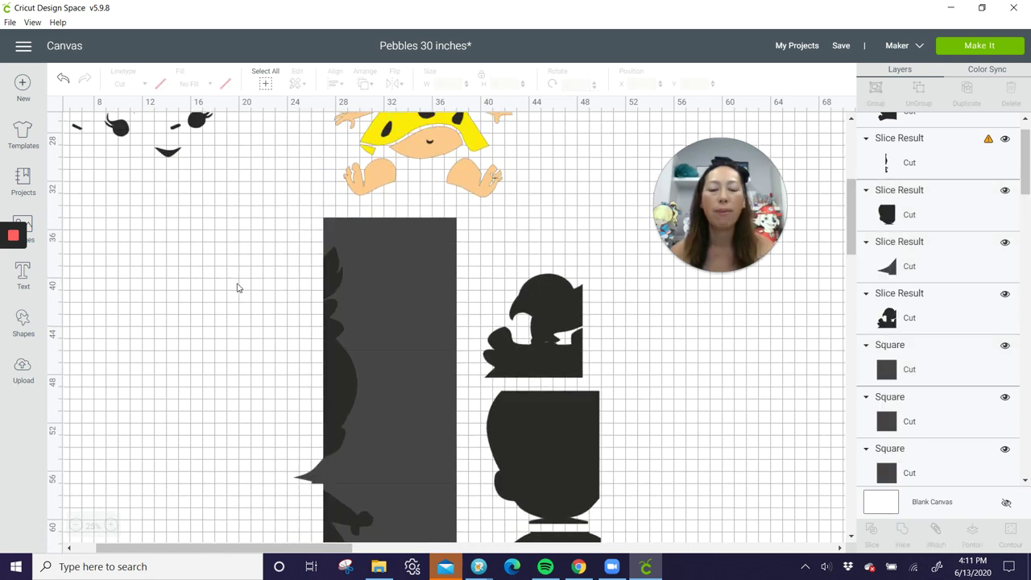
{"action": "left_click_drag", "start_coordinate": [231, 266], "coordinate": [387, 343]}
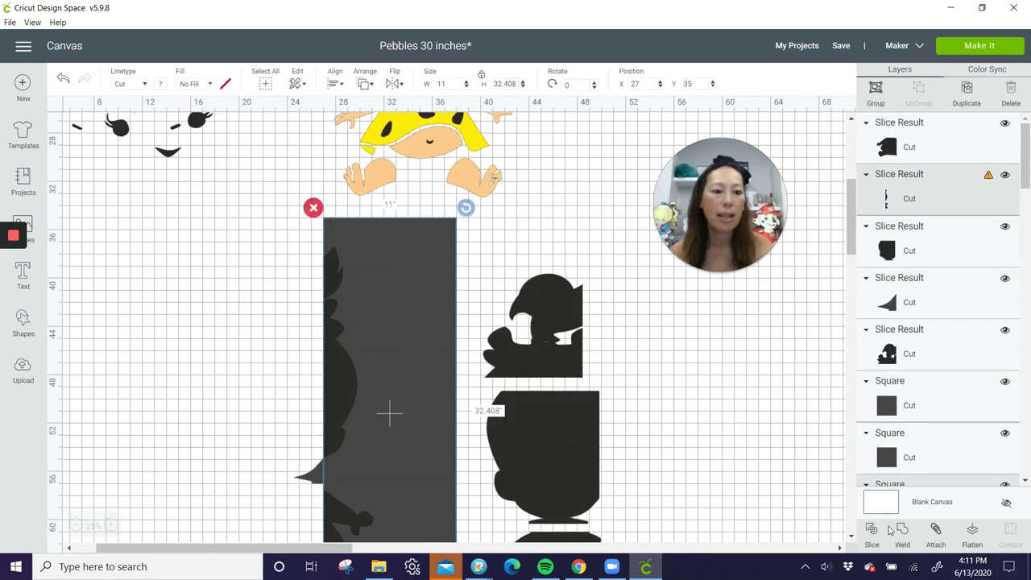
{"action": "key", "text": "Delete"}
{"action": "key", "text": "ctrl+z"}
{"action": "left_click_drag", "start_coordinate": [333, 292], "coordinate": [609, 311]}
Slice the tall rectangle against the figure and move the leg and head-side pieces beside the body.
{"action": "scroll", "coordinate": [373, 407], "scroll_direction": "down", "scroll_amount": 5}
{"action": "left_click_drag", "start_coordinate": [266, 395], "coordinate": [342, 416]}
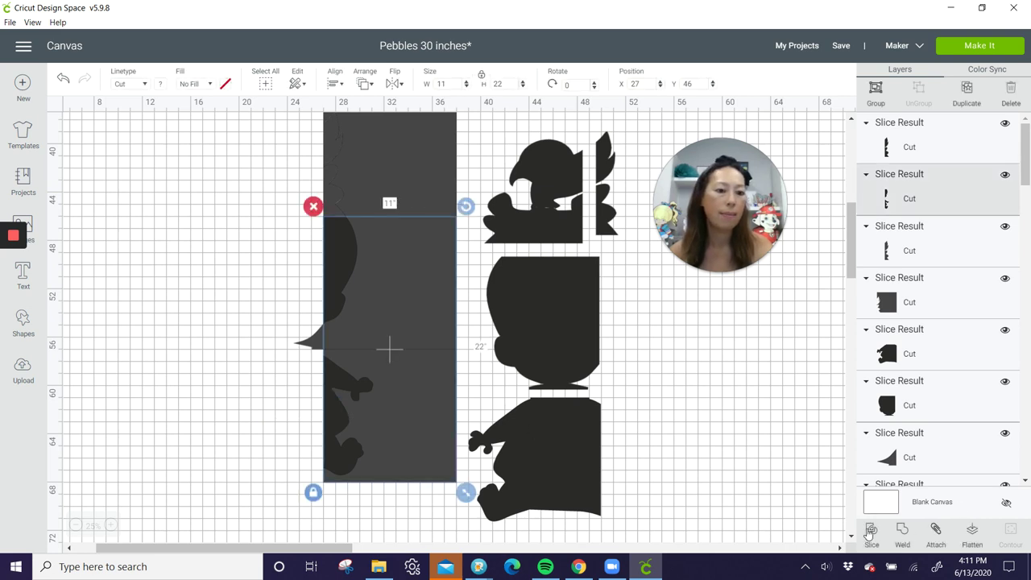
{"action": "left_click", "coordinate": [872, 532]}
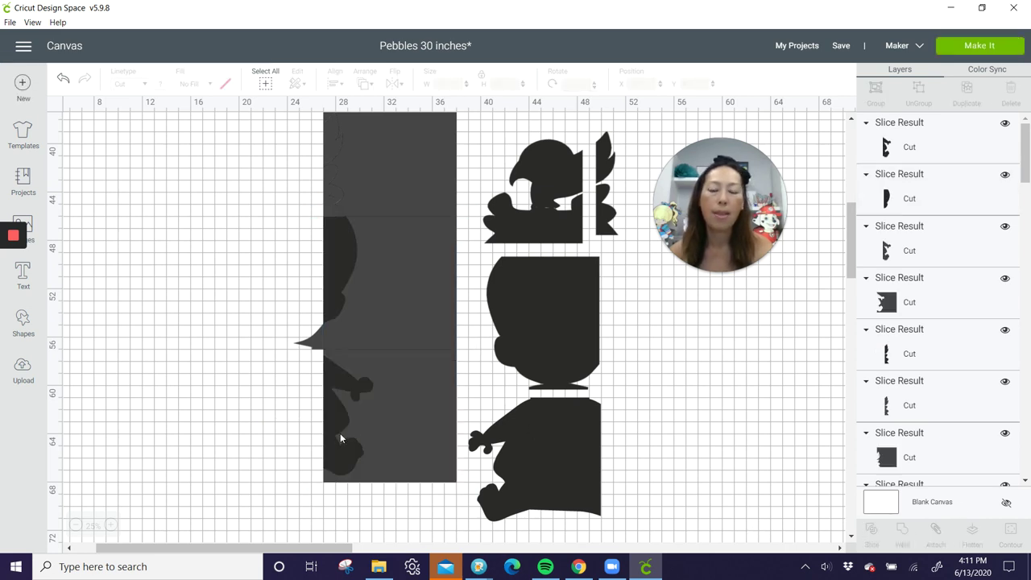
{"action": "left_click_drag", "start_coordinate": [343, 433], "coordinate": [625, 485]}
{"action": "left_click", "coordinate": [337, 276]}
{"action": "left_click_drag", "start_coordinate": [337, 261], "coordinate": [614, 296]}
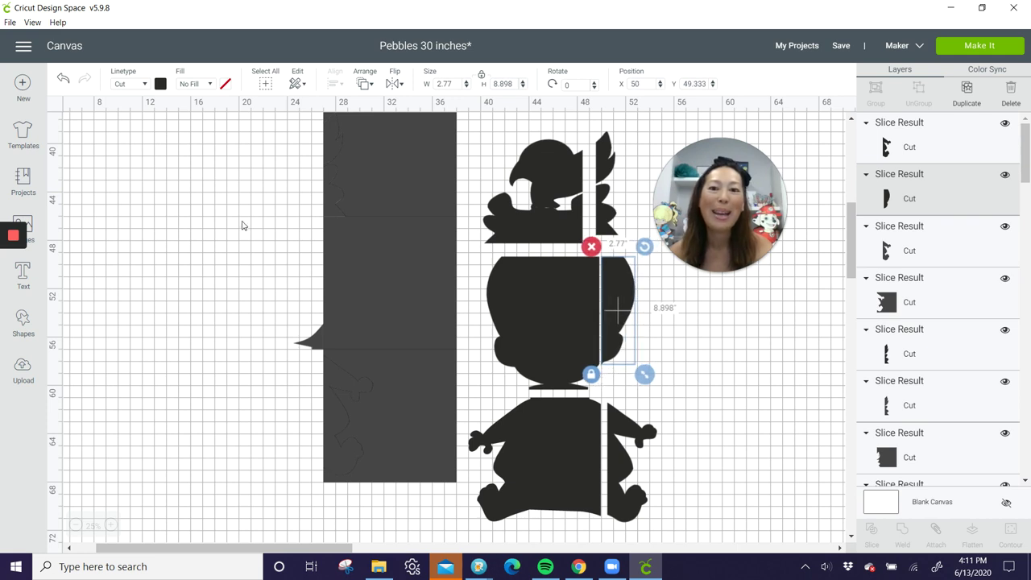
{"action": "left_click_drag", "start_coordinate": [261, 127], "coordinate": [383, 495]}
Delete the leftover scrap rectangle and save the project.
{"action": "scroll", "coordinate": [361, 355], "scroll_direction": "up", "scroll_amount": 5}
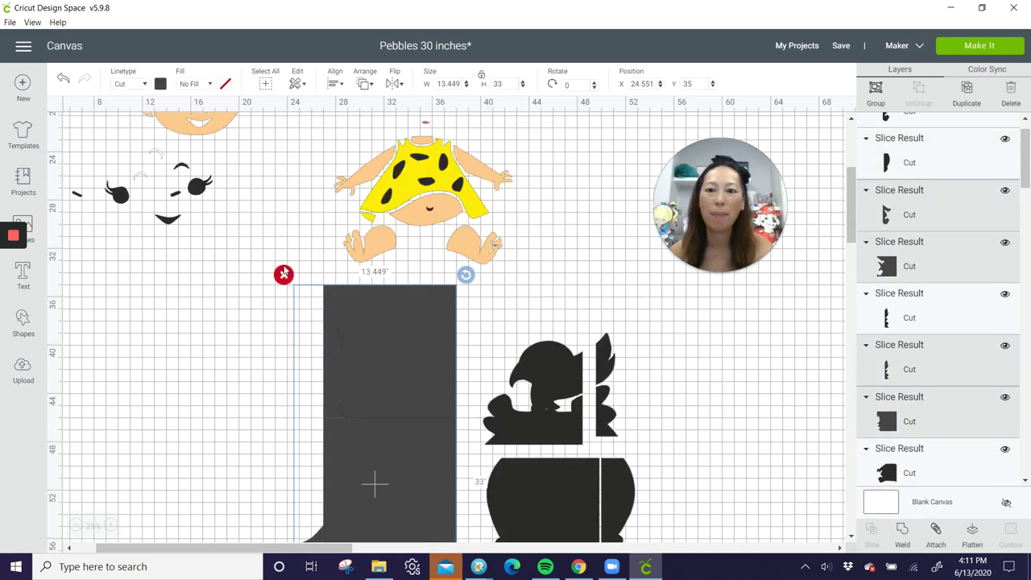
{"action": "key", "text": "Delete"}
{"action": "scroll", "coordinate": [325, 341], "scroll_direction": "down", "scroll_amount": 5}
{"action": "scroll", "coordinate": [324, 341], "scroll_direction": "up", "scroll_amount": 5}
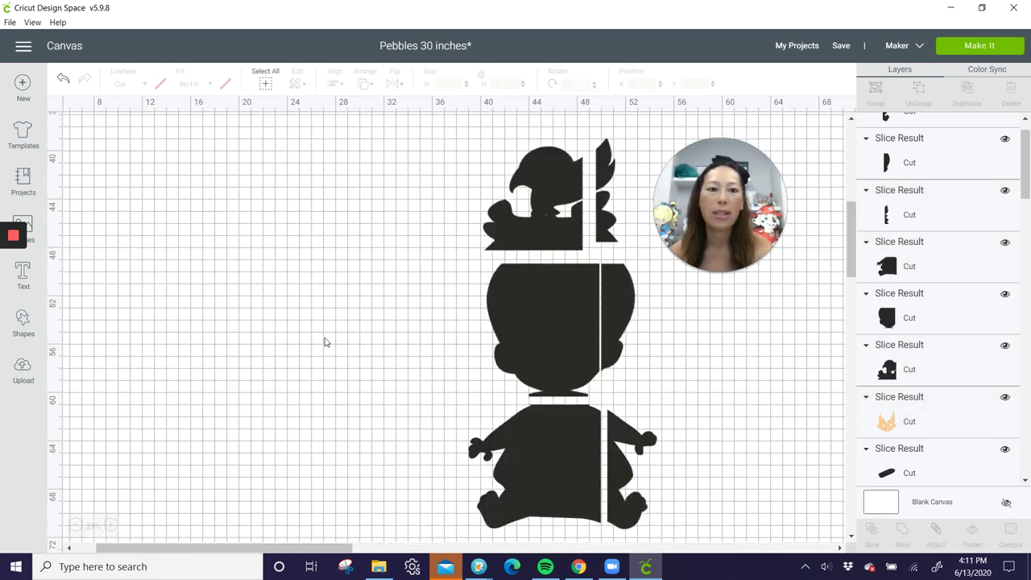
{"action": "scroll", "coordinate": [802, 134], "scroll_direction": "up", "scroll_amount": 5}
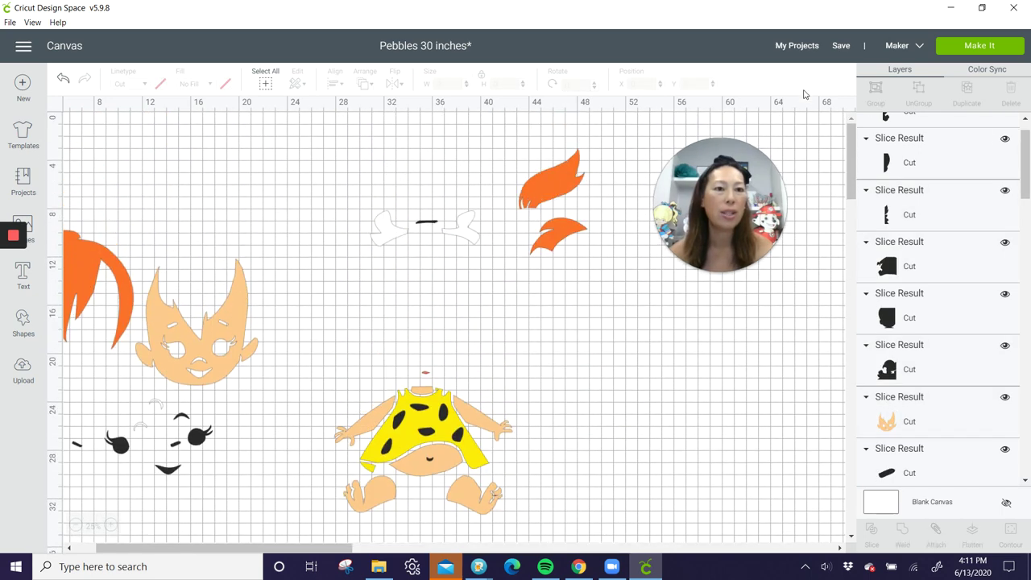
{"action": "left_click", "coordinate": [841, 46]}
{"action": "left_click", "coordinate": [851, 65]}
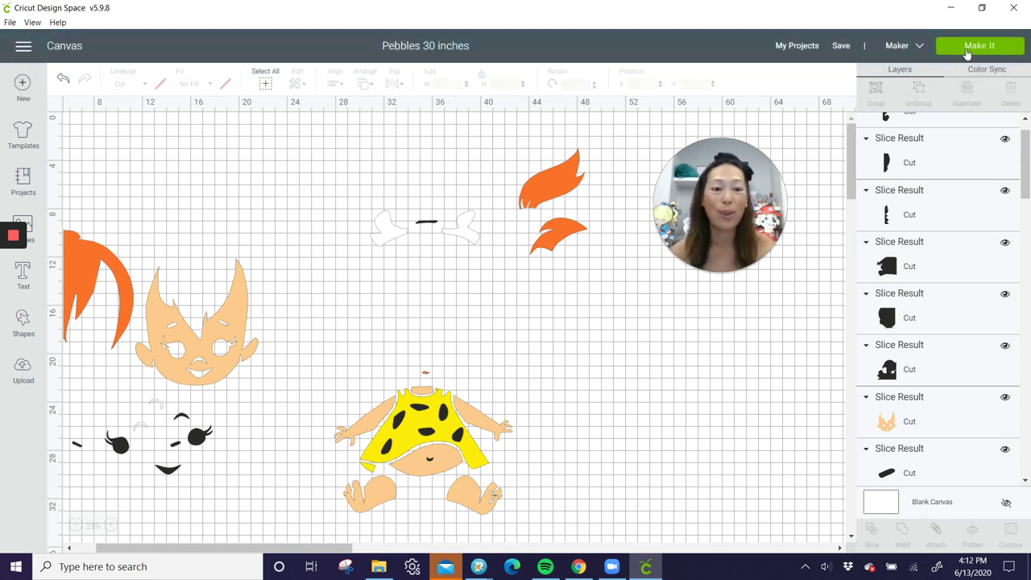
Preview the project's 11 cut mats and inspect mat 2's black silhouette slices.
{"action": "left_click", "coordinate": [967, 50]}
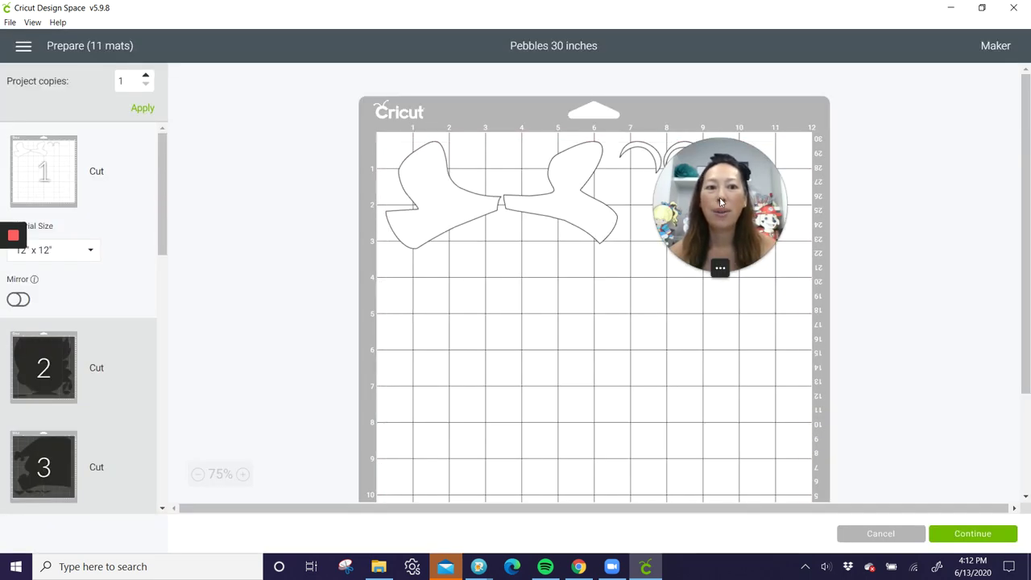
{"action": "left_click_drag", "start_coordinate": [720, 203], "coordinate": [826, 84]}
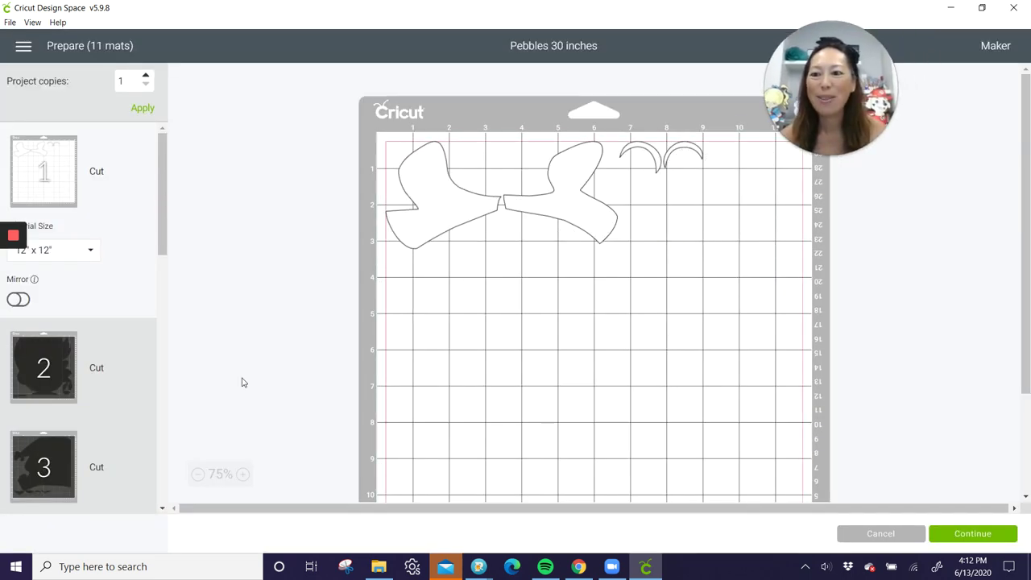
{"action": "left_click", "coordinate": [47, 365]}
{"action": "scroll", "coordinate": [535, 361], "scroll_direction": "down", "scroll_amount": 1}
{"action": "scroll", "coordinate": [536, 361], "scroll_direction": "down", "scroll_amount": 2}
{"action": "scroll", "coordinate": [536, 361], "scroll_direction": "up", "scroll_amount": 2}
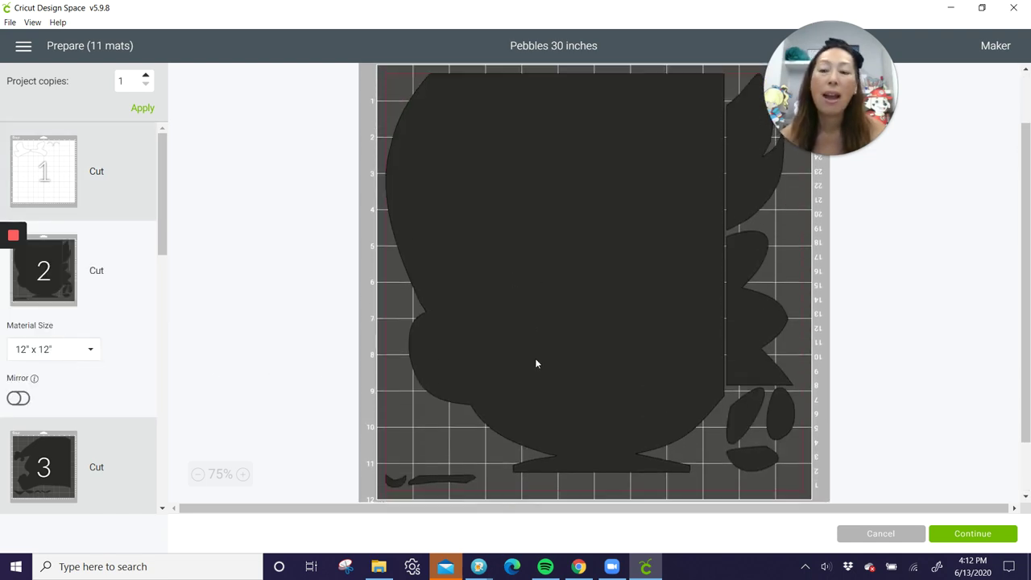
Back on the canvas, recolour one of Pebbles' black eye pieces to medium grey.
{"action": "left_click", "coordinate": [865, 539]}
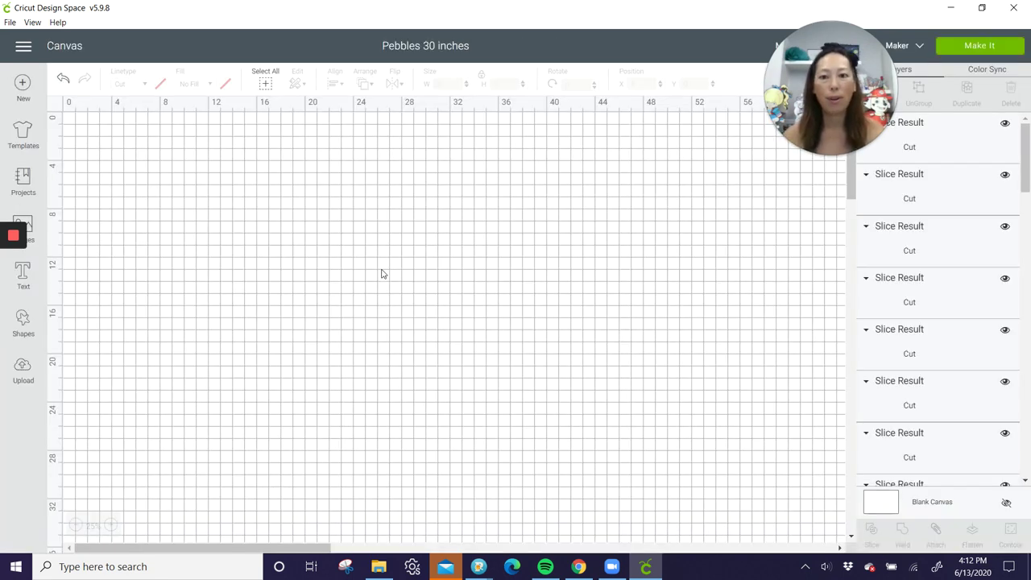
{"action": "scroll", "coordinate": [209, 356], "scroll_direction": "down", "scroll_amount": 3}
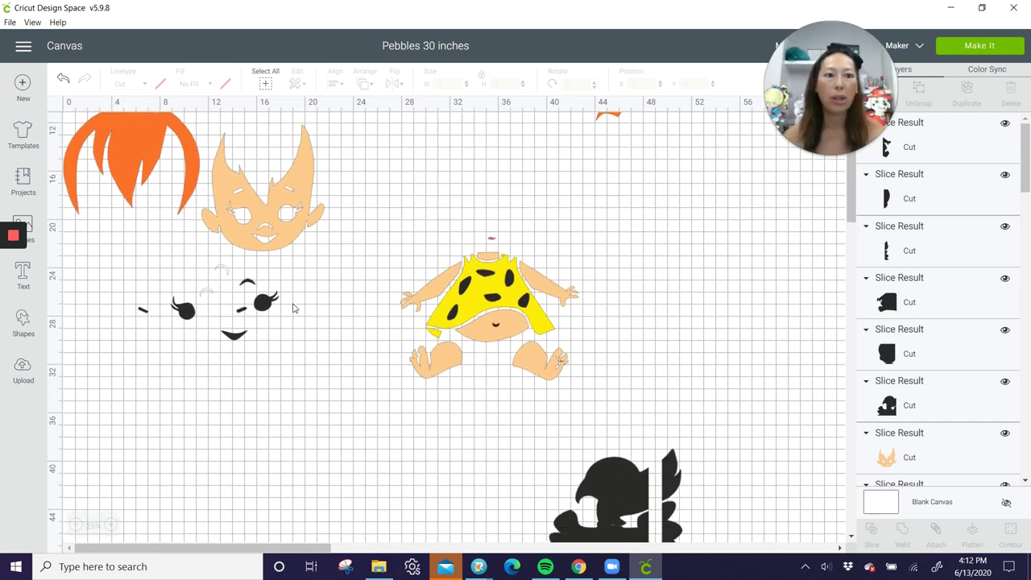
{"action": "left_click_drag", "start_coordinate": [810, 62], "coordinate": [743, 66]}
{"action": "left_click", "coordinate": [265, 304]}
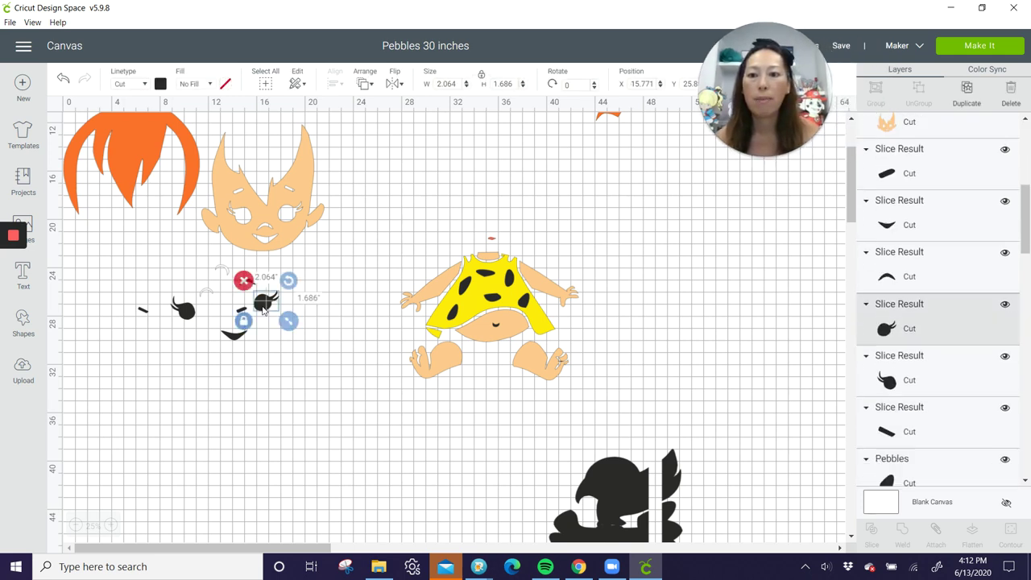
{"action": "left_click", "coordinate": [161, 83]}
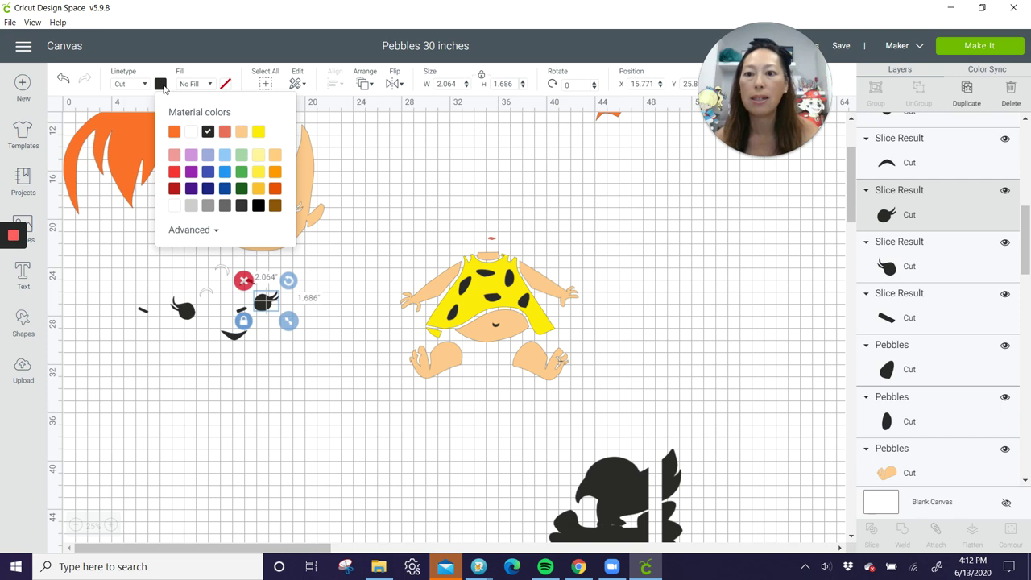
{"action": "left_click", "coordinate": [207, 206]}
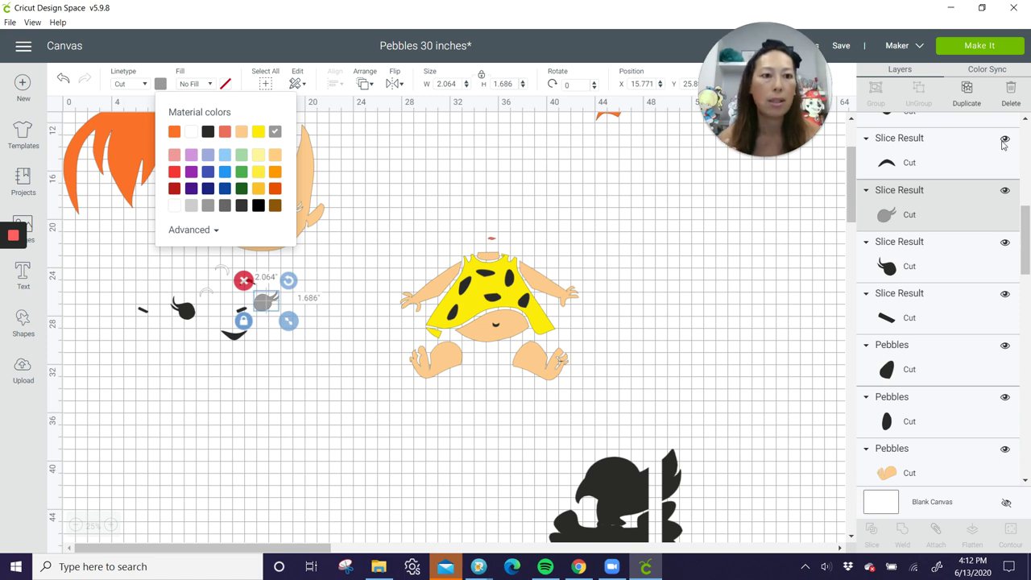
In Color Sync, move the black dress spots, drop-shaped piece and two others to grey.
{"action": "left_click", "coordinate": [994, 73]}
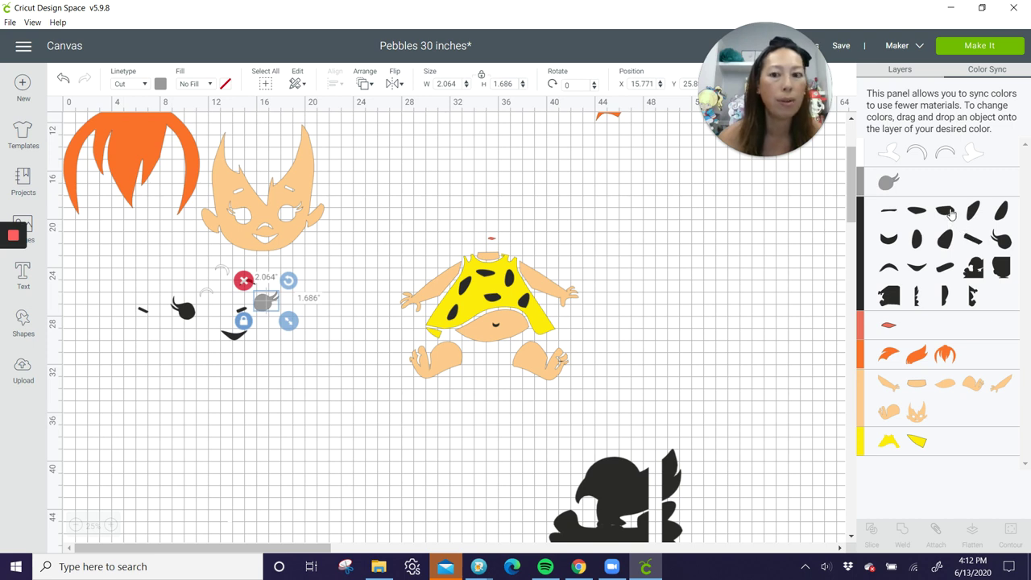
{"action": "left_click_drag", "start_coordinate": [951, 212], "coordinate": [932, 185]}
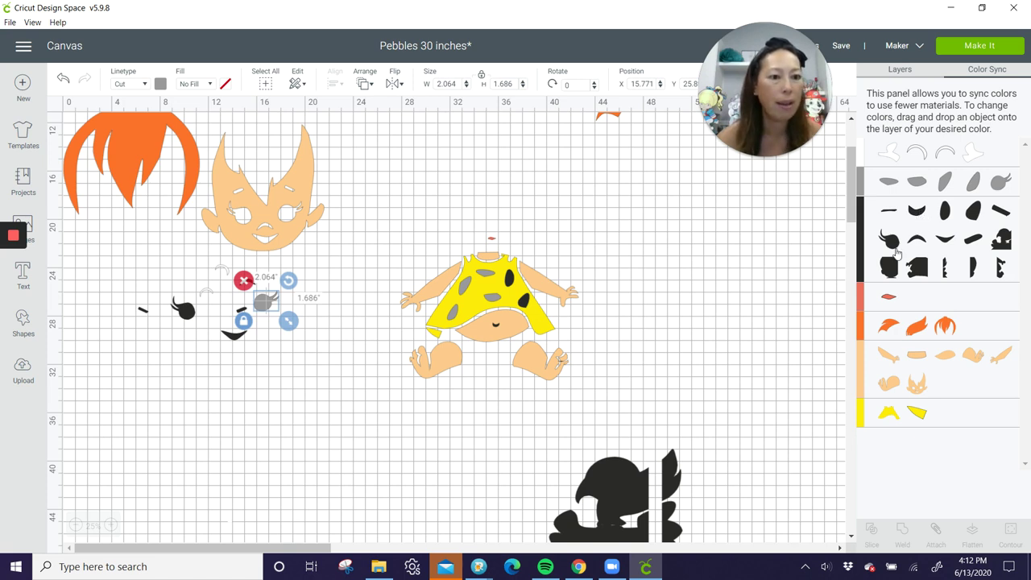
{"action": "left_click_drag", "start_coordinate": [889, 241], "coordinate": [893, 187]}
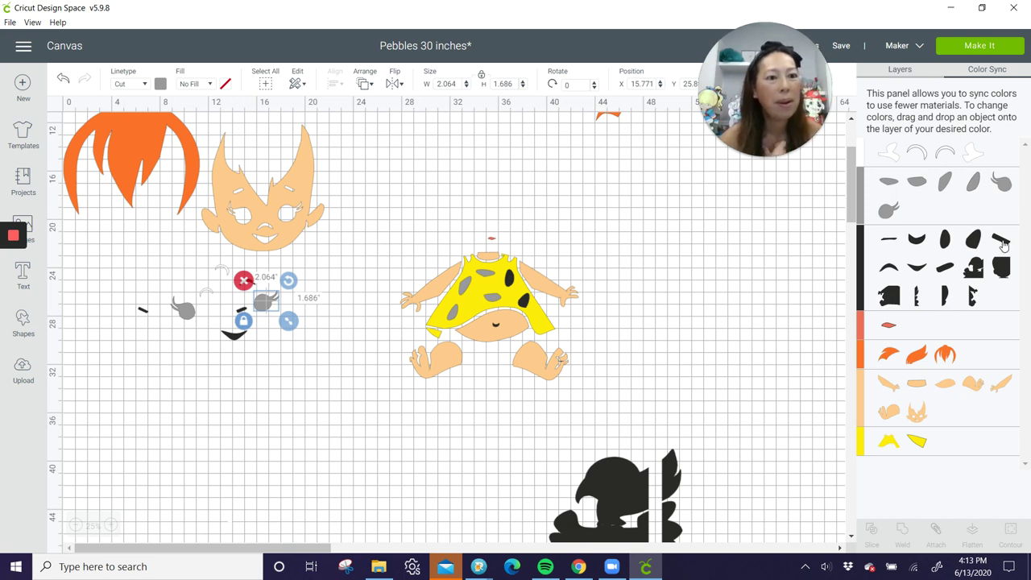
{"action": "left_click_drag", "start_coordinate": [1003, 244], "coordinate": [979, 193]}
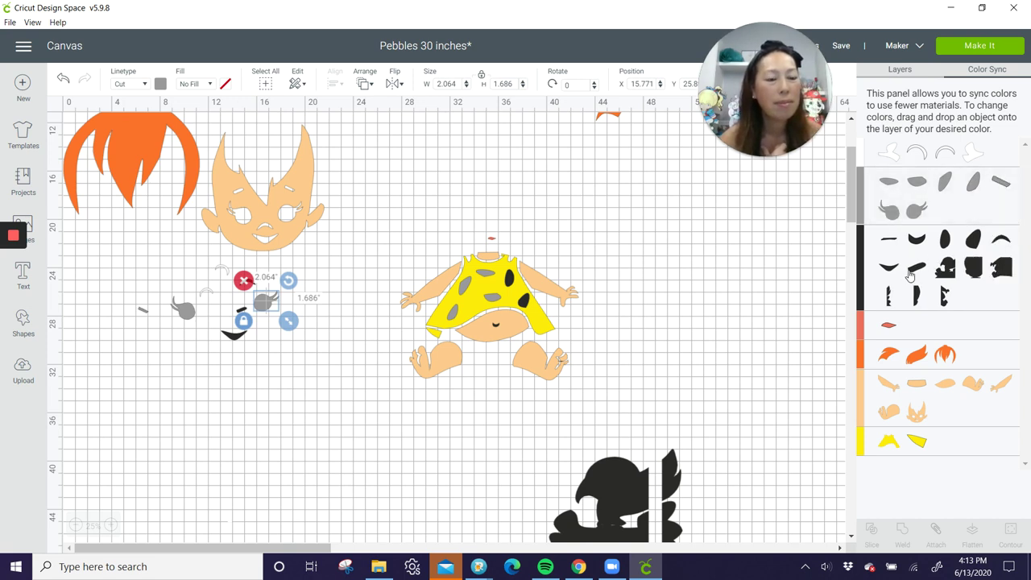
{"action": "left_click_drag", "start_coordinate": [917, 272], "coordinate": [943, 206]}
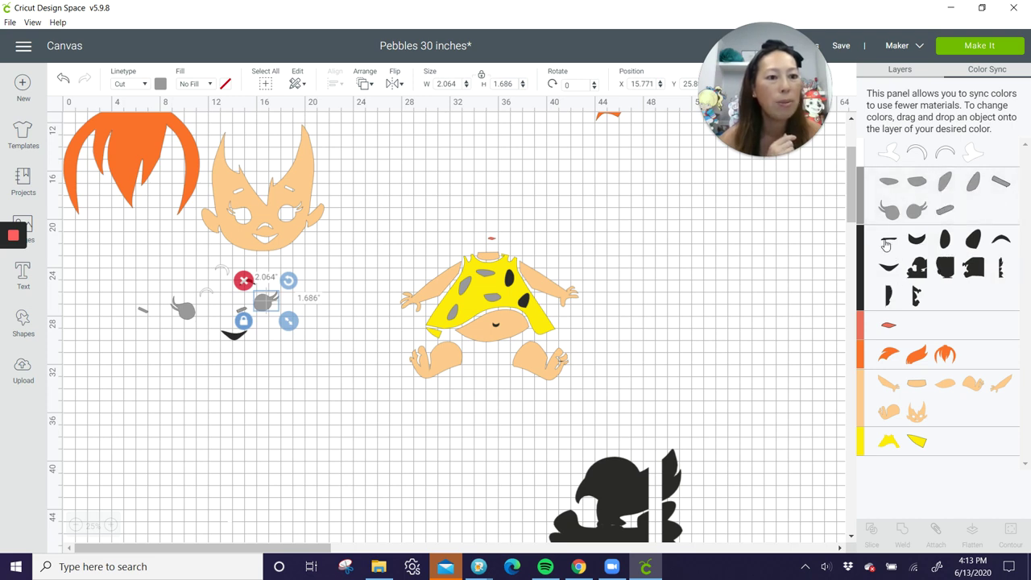
Move three more black pieces to grey, save, and preview the 12 mats.
{"action": "left_click_drag", "start_coordinate": [887, 244], "coordinate": [959, 223]}
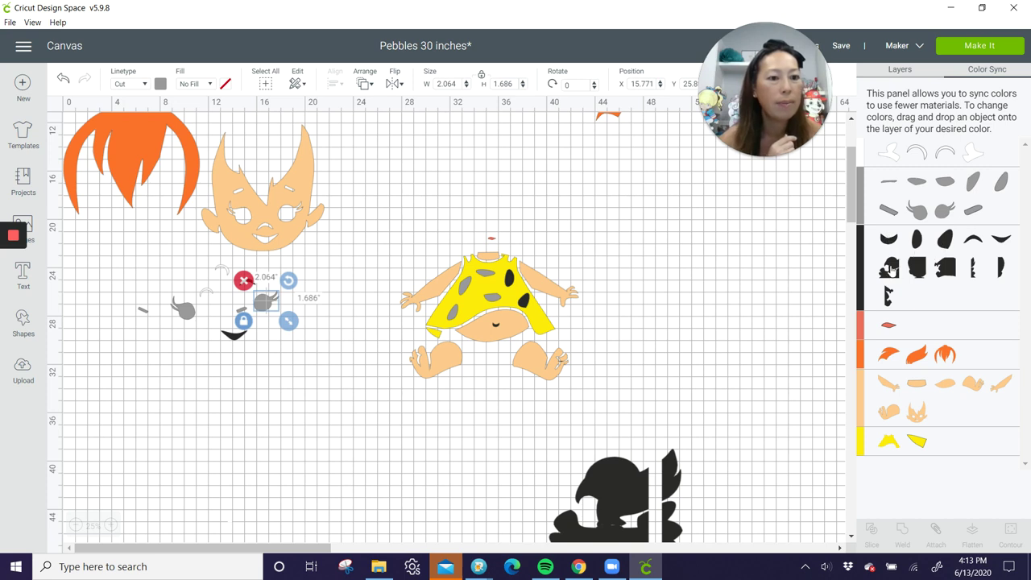
{"action": "left_click_drag", "start_coordinate": [951, 243], "coordinate": [927, 201]}
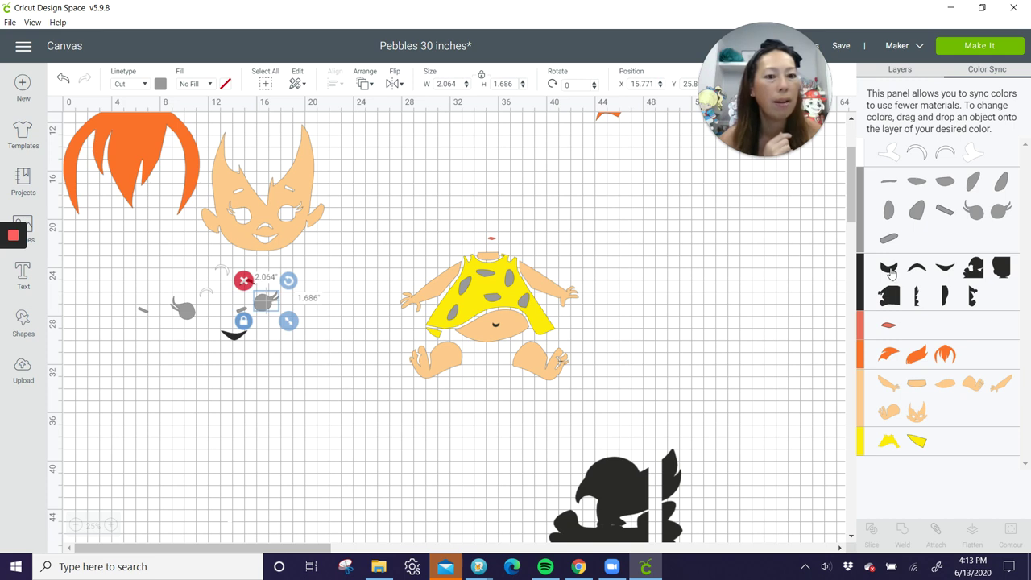
{"action": "left_click_drag", "start_coordinate": [891, 274], "coordinate": [889, 211]}
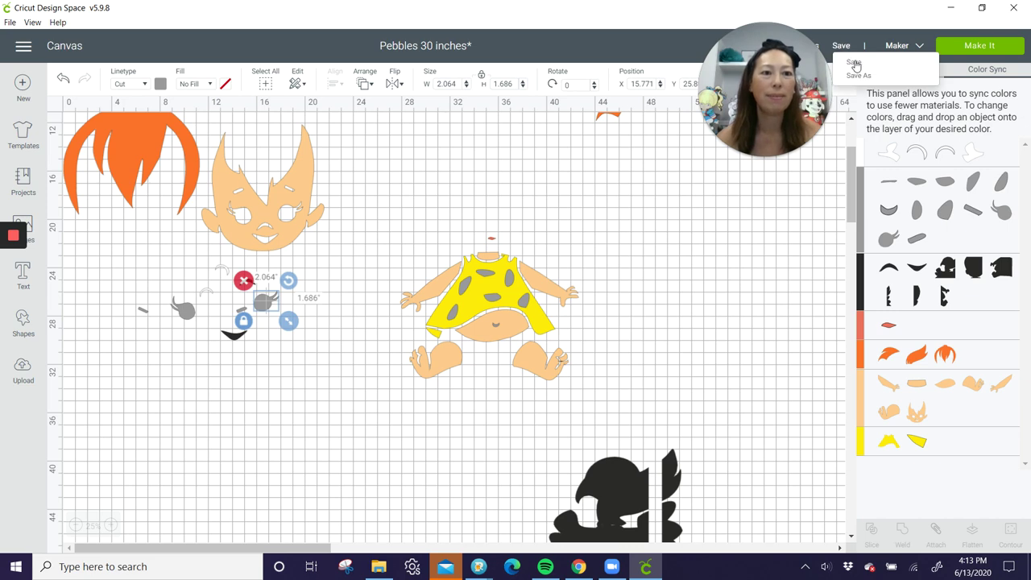
{"action": "left_click", "coordinate": [844, 48]}
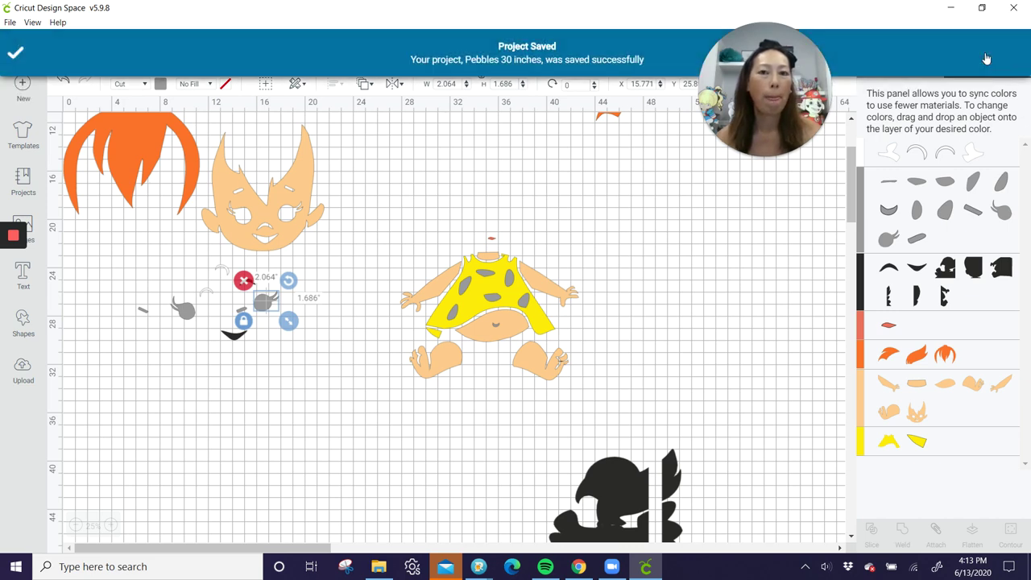
{"action": "left_click", "coordinate": [977, 48]}
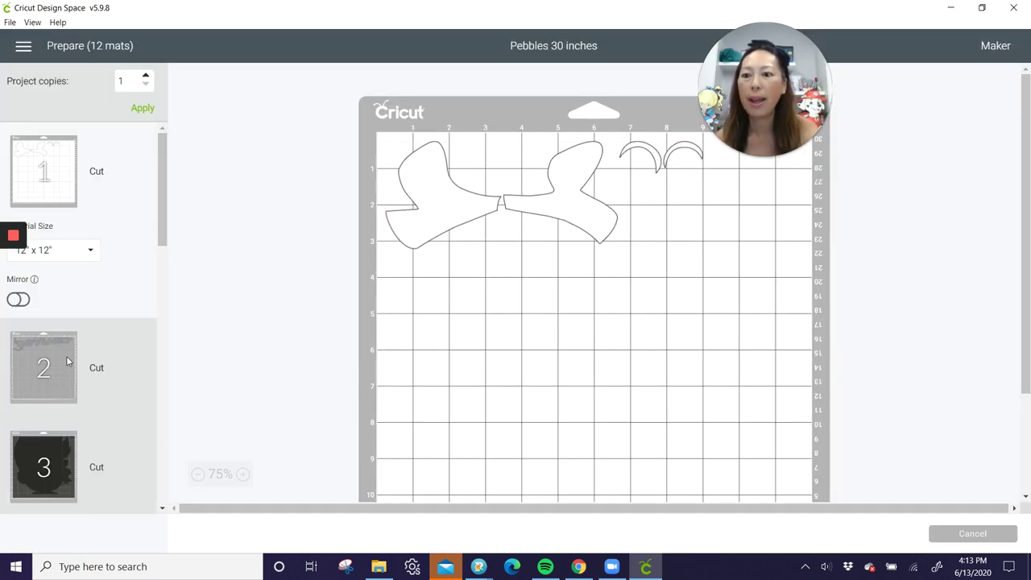
On mat 2, move two small pieces to the mat's top edge and top-right area.
{"action": "left_click", "coordinate": [68, 362]}
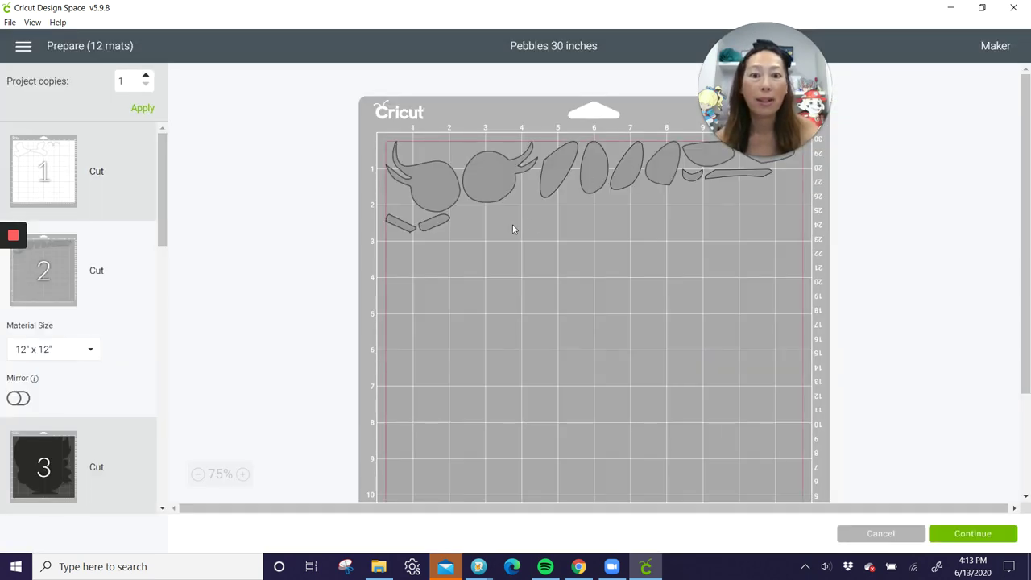
{"action": "left_click_drag", "start_coordinate": [440, 230], "coordinate": [475, 138]}
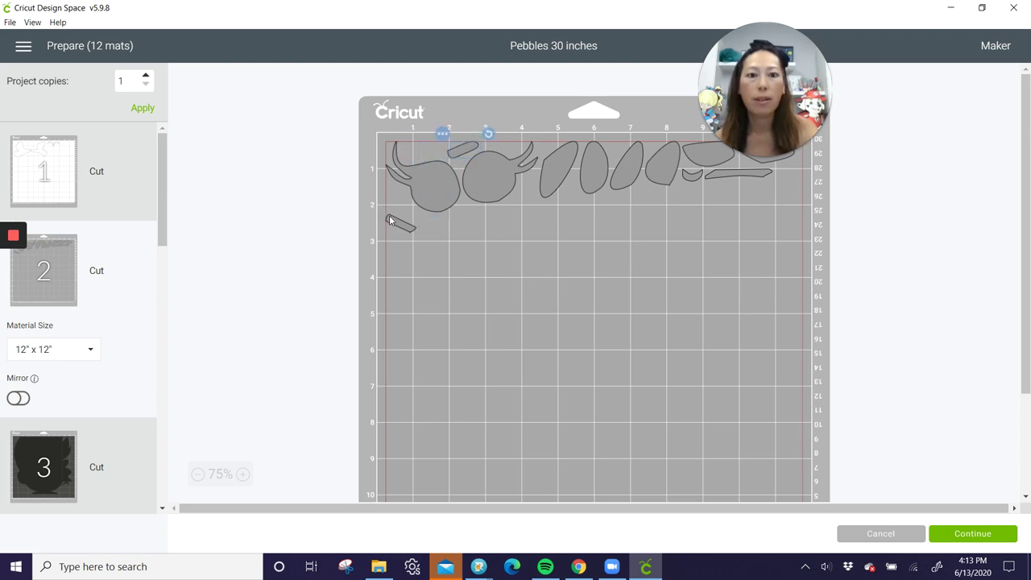
{"action": "left_click_drag", "start_coordinate": [392, 221], "coordinate": [762, 192]}
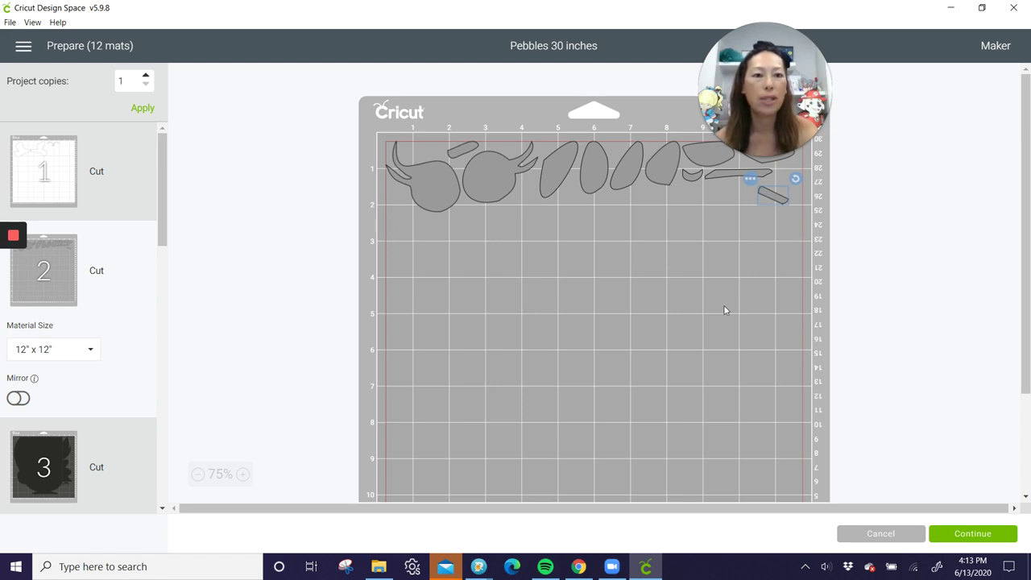
Look through mats 3 and 4, then show mat 5's black silhouette slices.
{"action": "scroll", "coordinate": [78, 329], "scroll_direction": "down", "scroll_amount": 1}
{"action": "scroll", "coordinate": [79, 328], "scroll_direction": "down", "scroll_amount": 4}
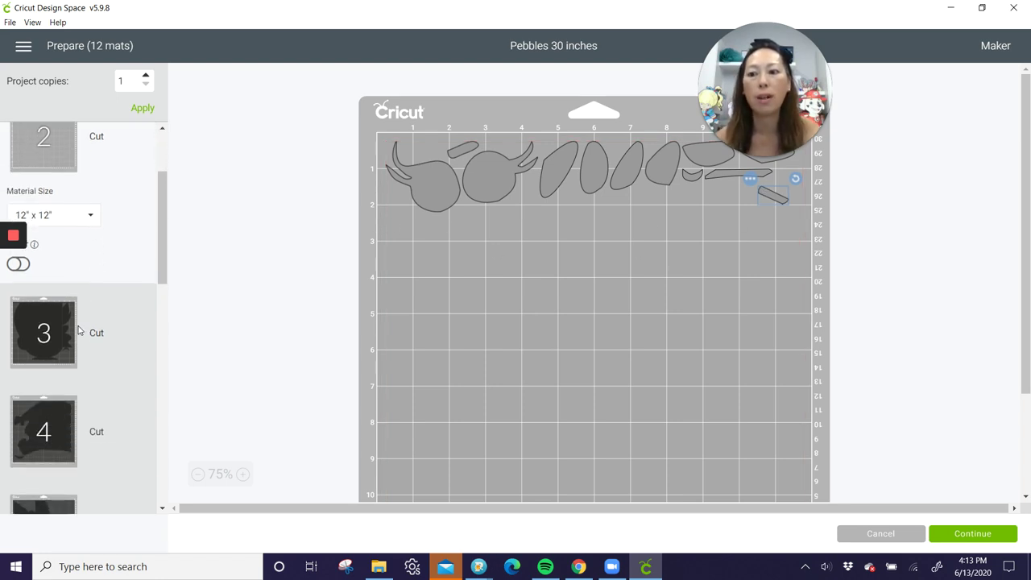
{"action": "double_click", "coordinate": [44, 332]}
{"action": "scroll", "coordinate": [667, 269], "scroll_direction": "down", "scroll_amount": 3}
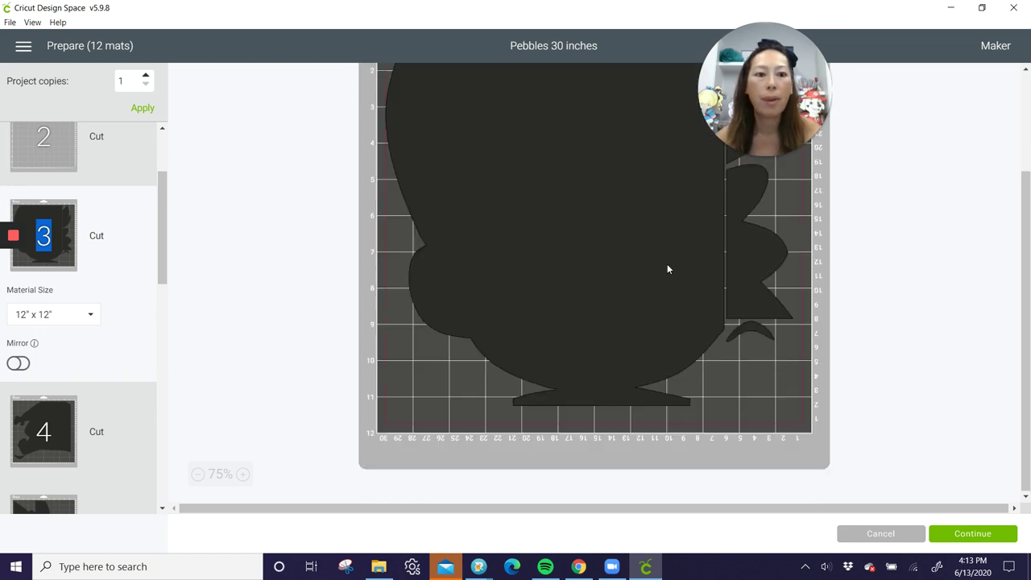
{"action": "left_click", "coordinate": [63, 439]}
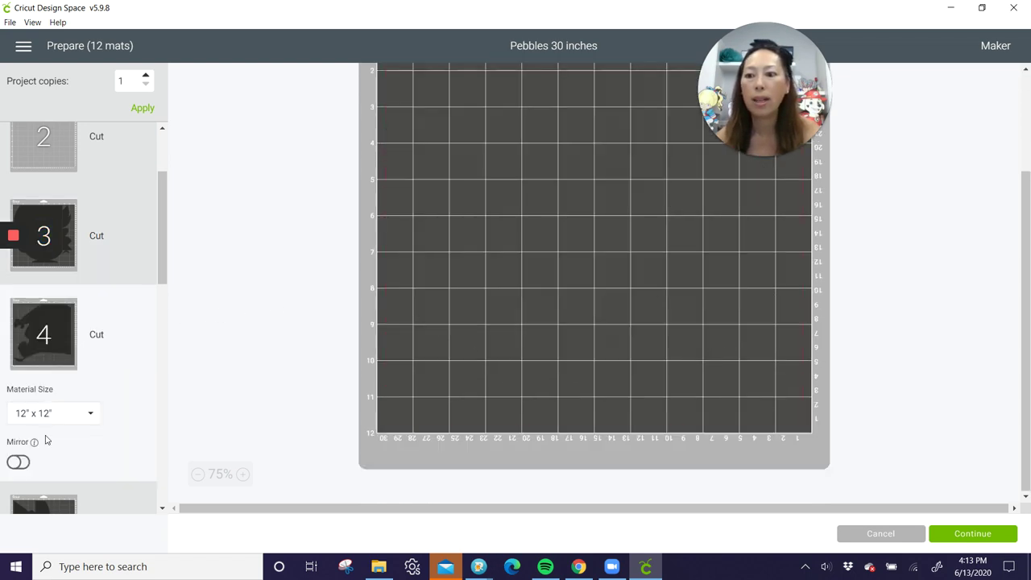
{"action": "scroll", "coordinate": [79, 505], "scroll_direction": "down", "scroll_amount": 2}
{"action": "scroll", "coordinate": [79, 483], "scroll_direction": "down", "scroll_amount": 3}
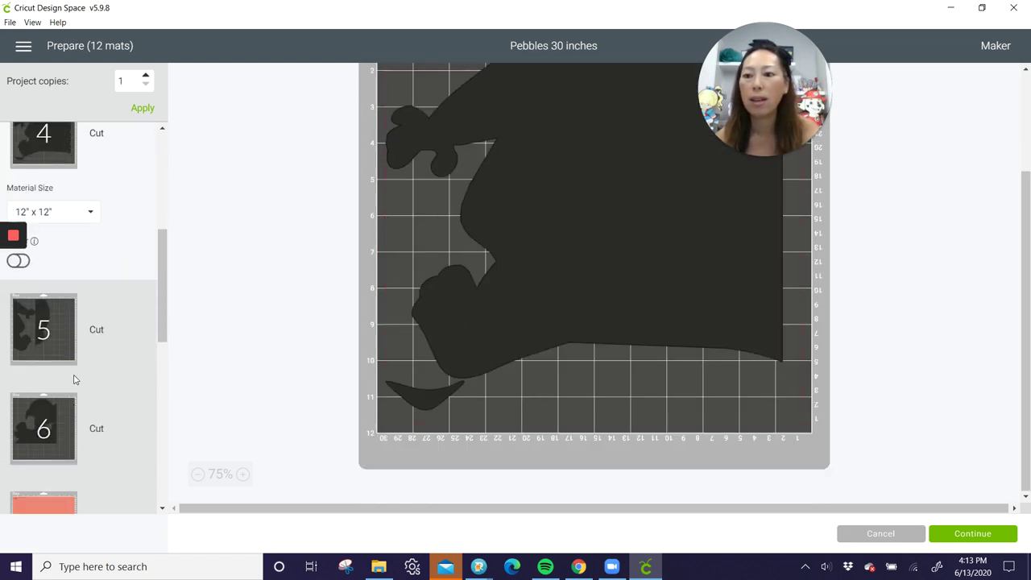
{"action": "left_click", "coordinate": [68, 327]}
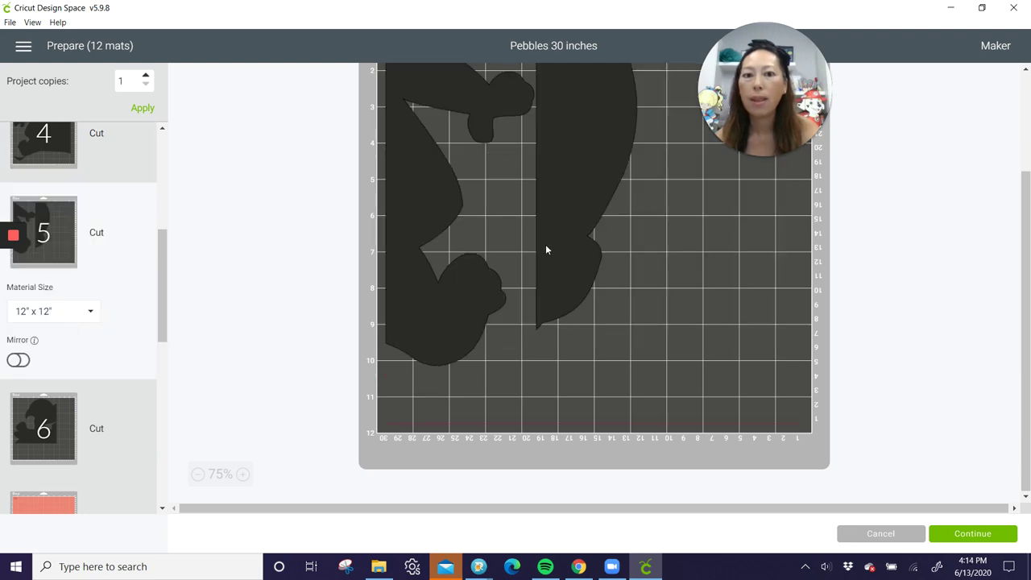
Move the narrow right-hand black piece from mat 5 onto mat 6.
{"action": "left_click_drag", "start_coordinate": [591, 170], "coordinate": [631, 279]}
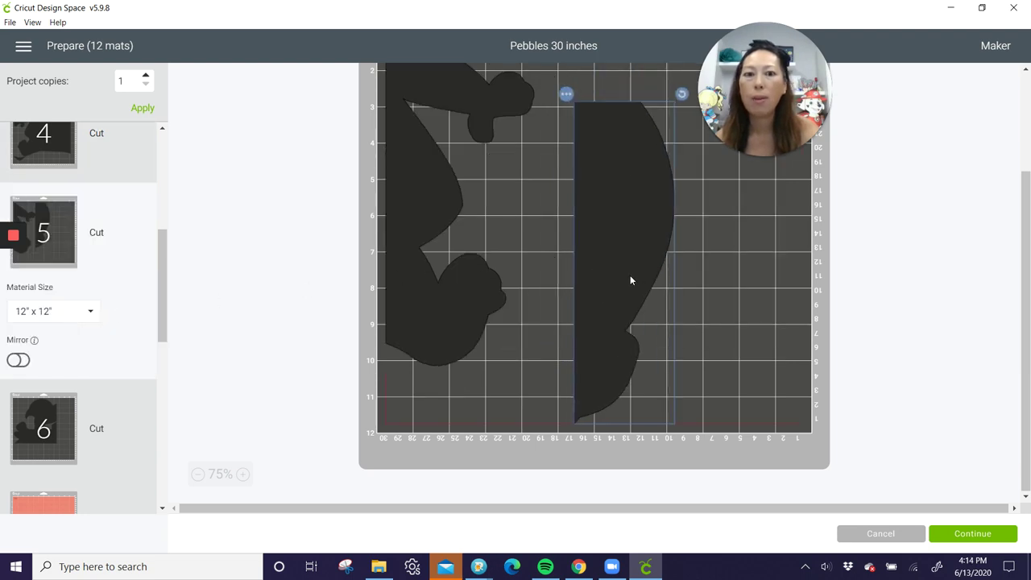
{"action": "left_click", "coordinate": [568, 95]}
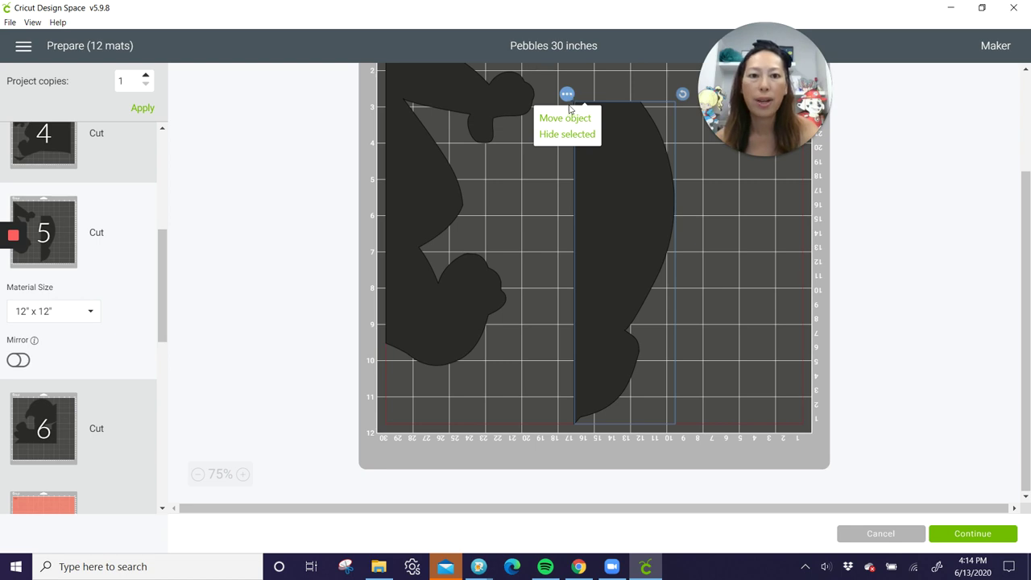
{"action": "left_click", "coordinate": [568, 120]}
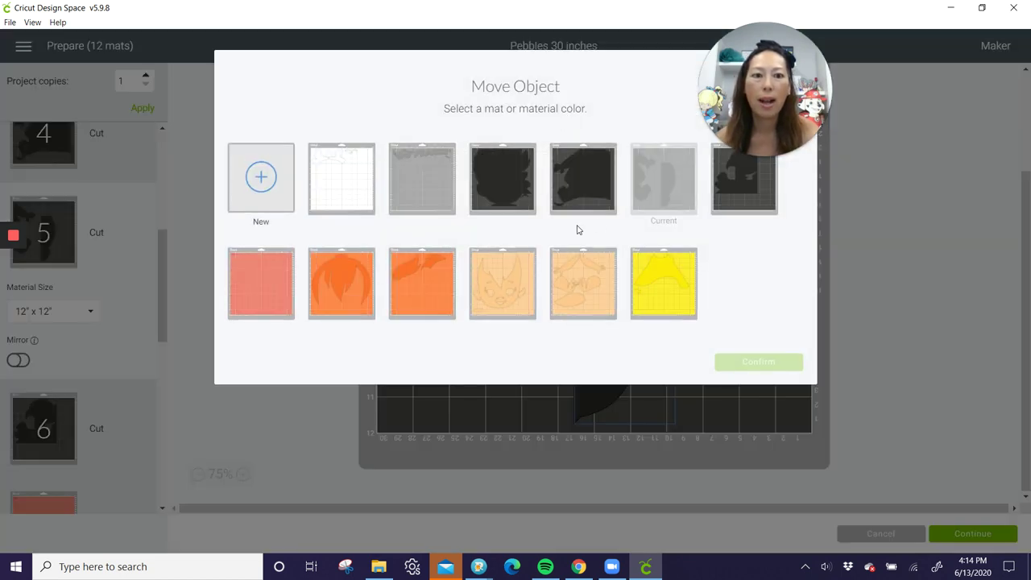
{"action": "left_click", "coordinate": [768, 202]}
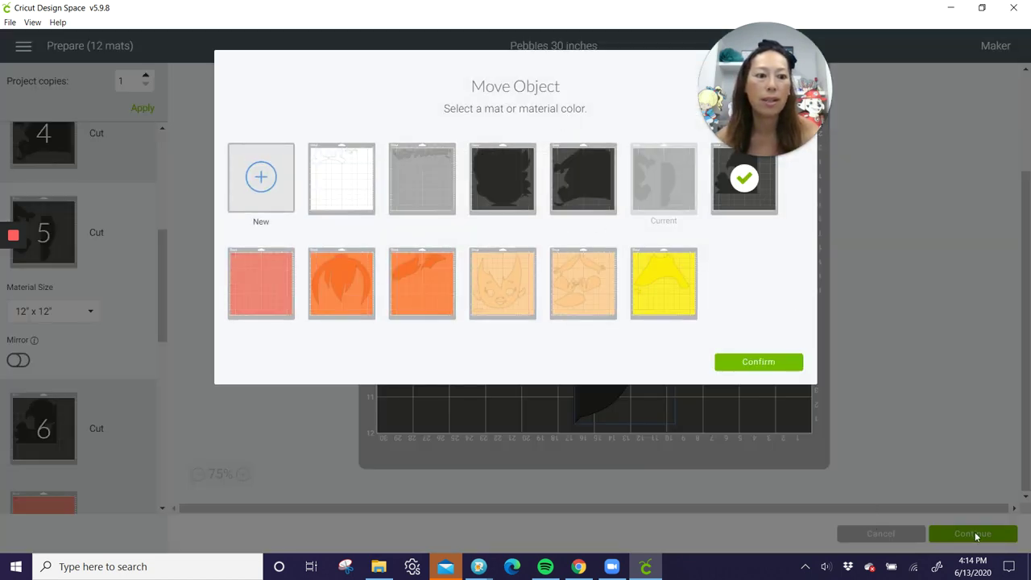
{"action": "left_click", "coordinate": [757, 368]}
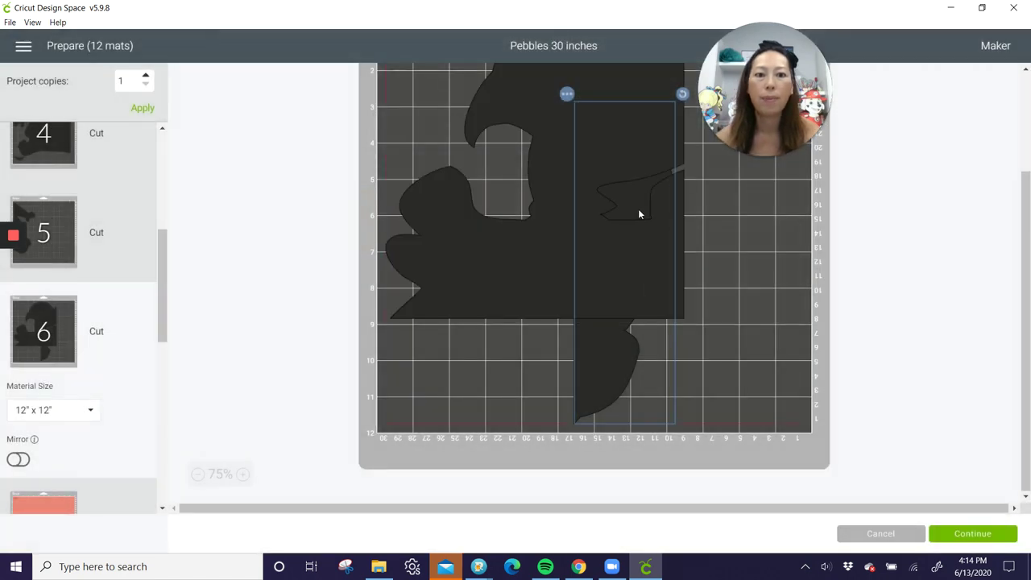
On mat 6, set the narrow piece along the right edge and the bird shape at the top.
{"action": "mouse_move", "coordinate": [614, 279]}
{"action": "left_mouse_down"}
{"action": "mouse_move", "coordinate": [735, 287]}
{"action": "mouse_move", "coordinate": [600, 295]}
{"action": "left_mouse_up"}
{"action": "left_click_drag", "start_coordinate": [637, 385], "coordinate": [767, 287]}
{"action": "scroll", "coordinate": [518, 203], "scroll_direction": "up", "scroll_amount": 3}
{"action": "left_click_drag", "start_coordinate": [538, 240], "coordinate": [532, 143]}
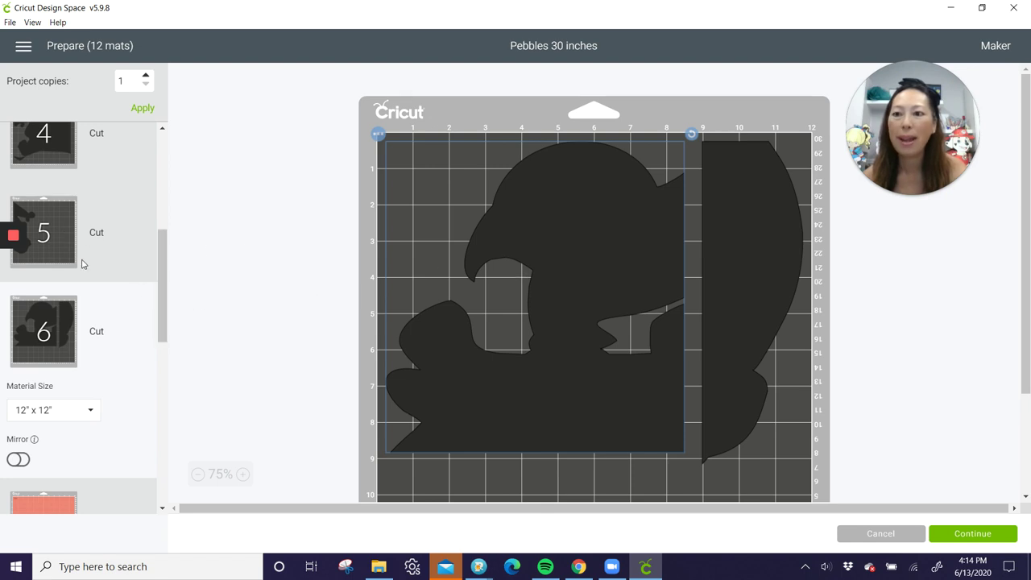
{"action": "left_click", "coordinate": [56, 244]}
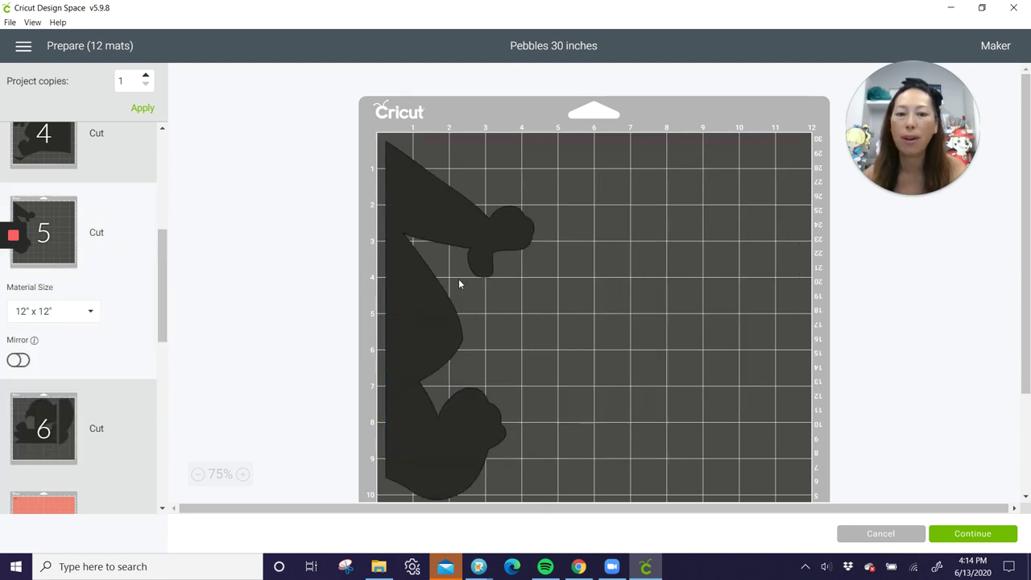
Move mat 5's last black piece onto mat 6.
{"action": "left_click", "coordinate": [495, 239]}
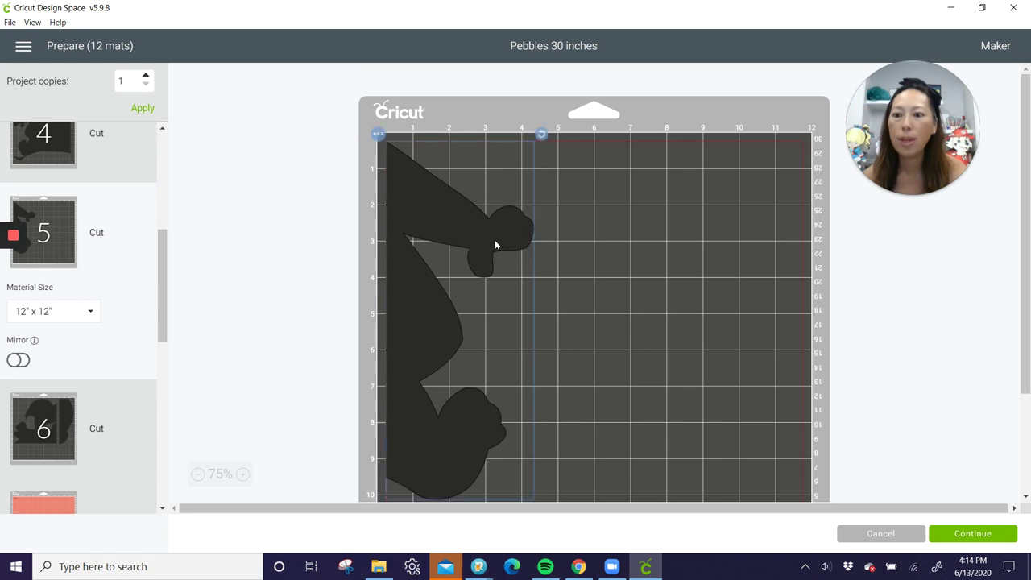
{"action": "left_click", "coordinate": [380, 136]}
{"action": "left_click", "coordinate": [380, 162]}
{"action": "left_click", "coordinate": [748, 200]}
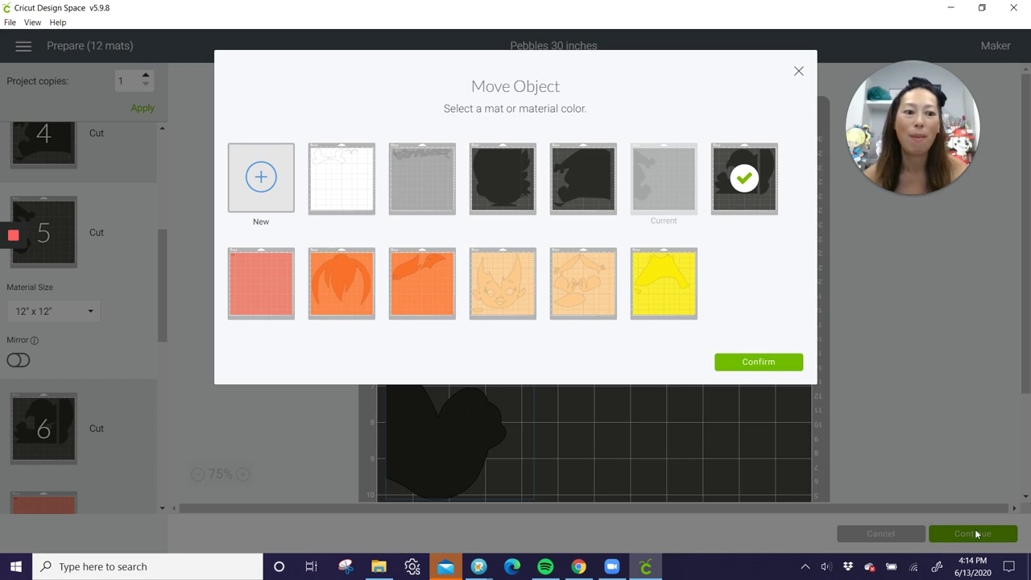
{"action": "left_click", "coordinate": [750, 362]}
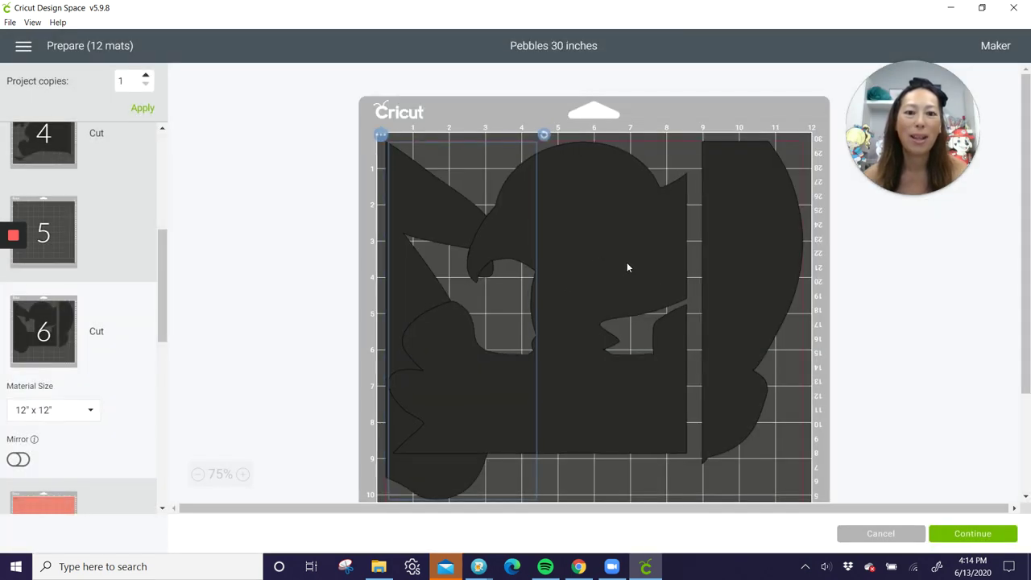
Place the new piece on the left and rotate the right-hand piece flat across the lower mat.
{"action": "left_click_drag", "start_coordinate": [627, 261], "coordinate": [607, 249]}
{"action": "left_click", "coordinate": [754, 208]}
{"action": "left_click_drag", "start_coordinate": [760, 200], "coordinate": [656, 328]}
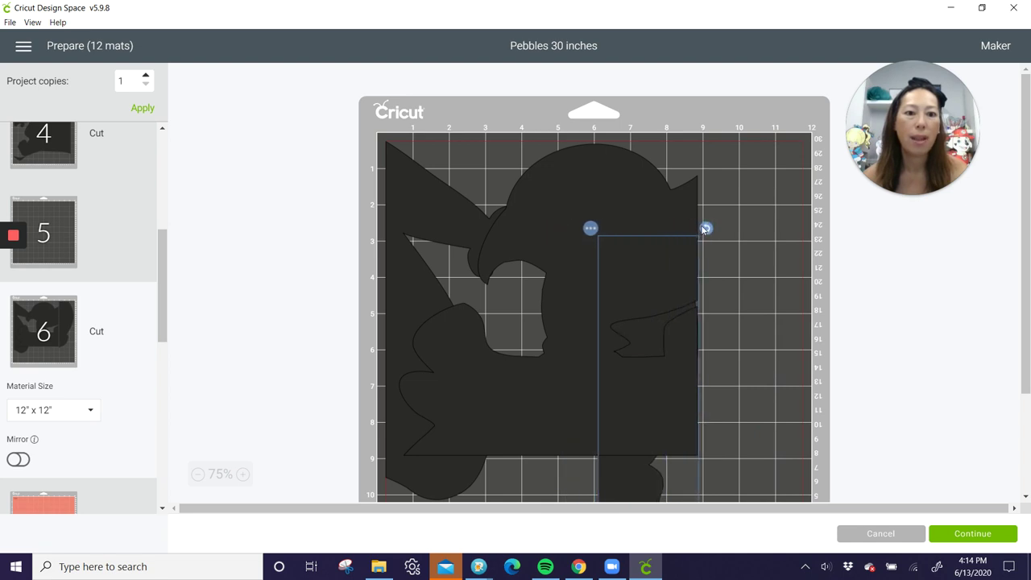
{"action": "left_click_drag", "start_coordinate": [705, 228], "coordinate": [793, 448]}
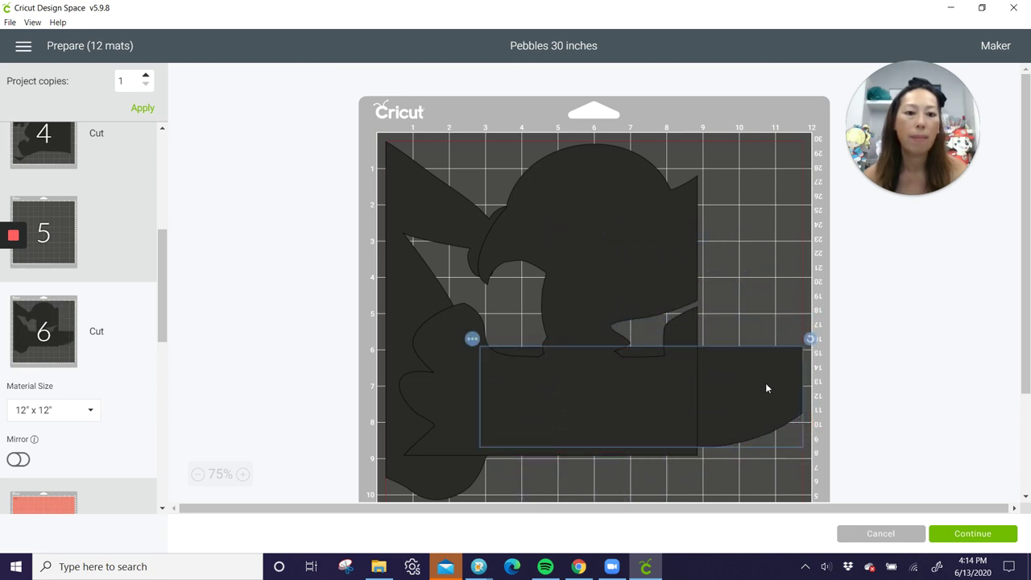
{"action": "left_click_drag", "start_coordinate": [768, 399], "coordinate": [767, 509]}
{"action": "scroll", "coordinate": [704, 365], "scroll_direction": "down", "scroll_amount": 3}
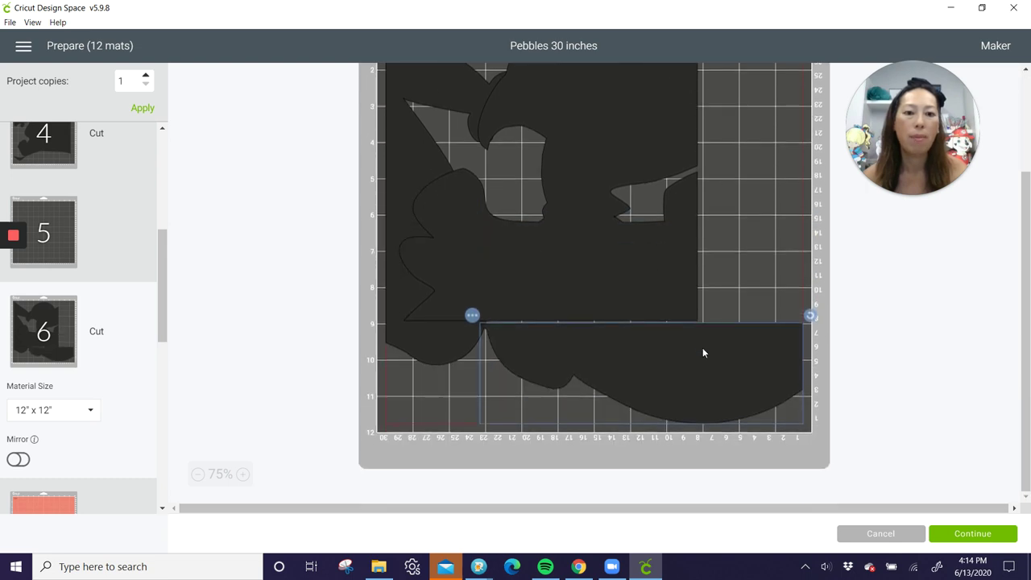
Nest the remaining pieces, tucking the curved bottom-right slice along mat 6's top edge.
{"action": "left_click_drag", "start_coordinate": [601, 123], "coordinate": [718, 121]}
{"action": "left_click", "coordinate": [421, 304]}
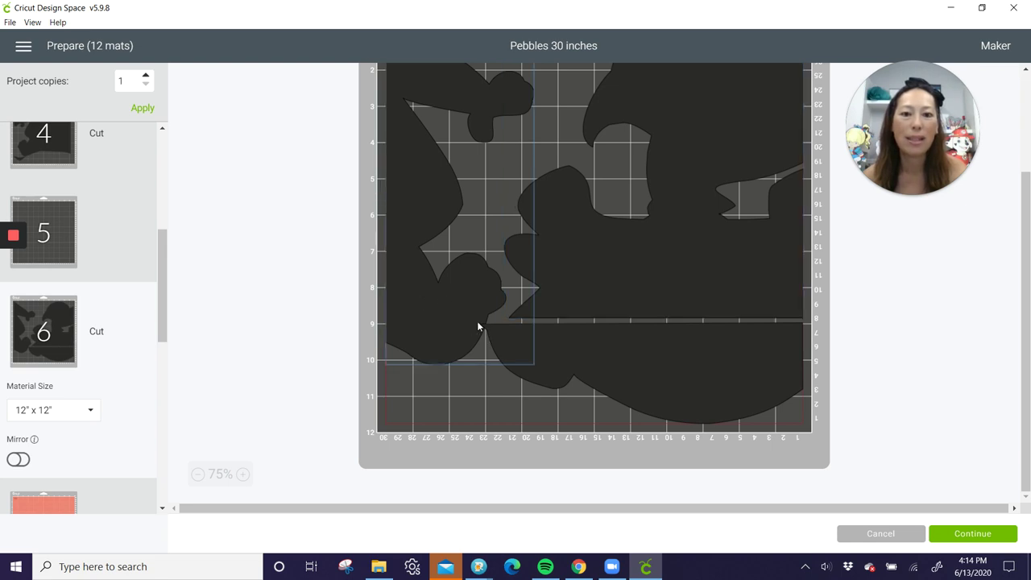
{"action": "left_click_drag", "start_coordinate": [452, 301], "coordinate": [438, 369]}
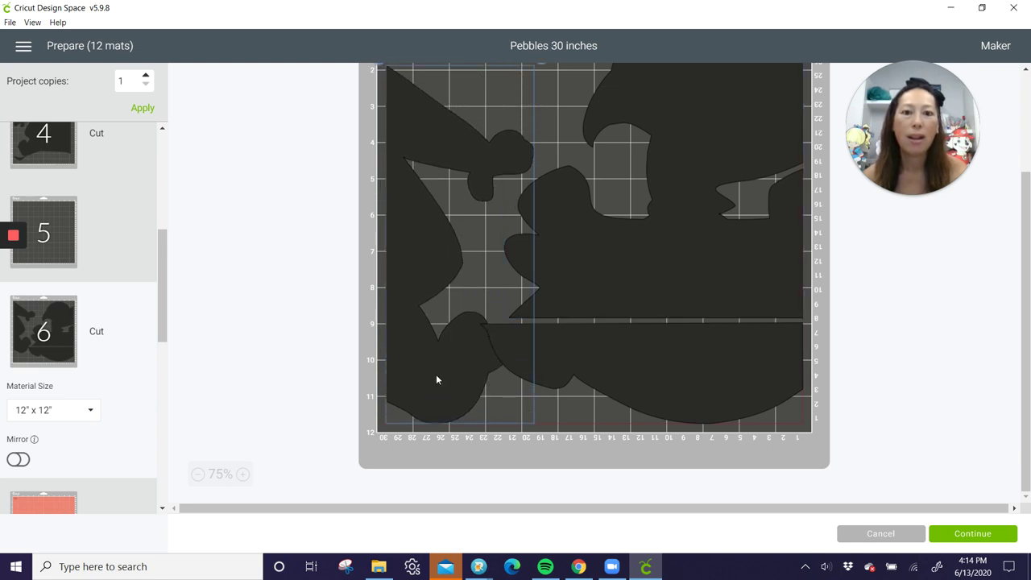
{"action": "left_click_drag", "start_coordinate": [436, 330], "coordinate": [435, 269]}
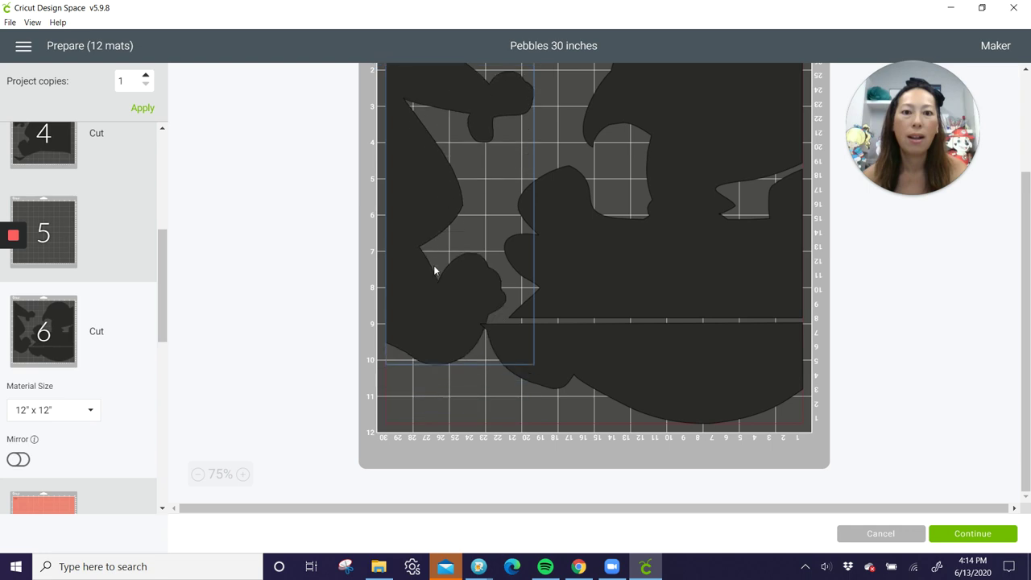
{"action": "left_click", "coordinate": [643, 363]}
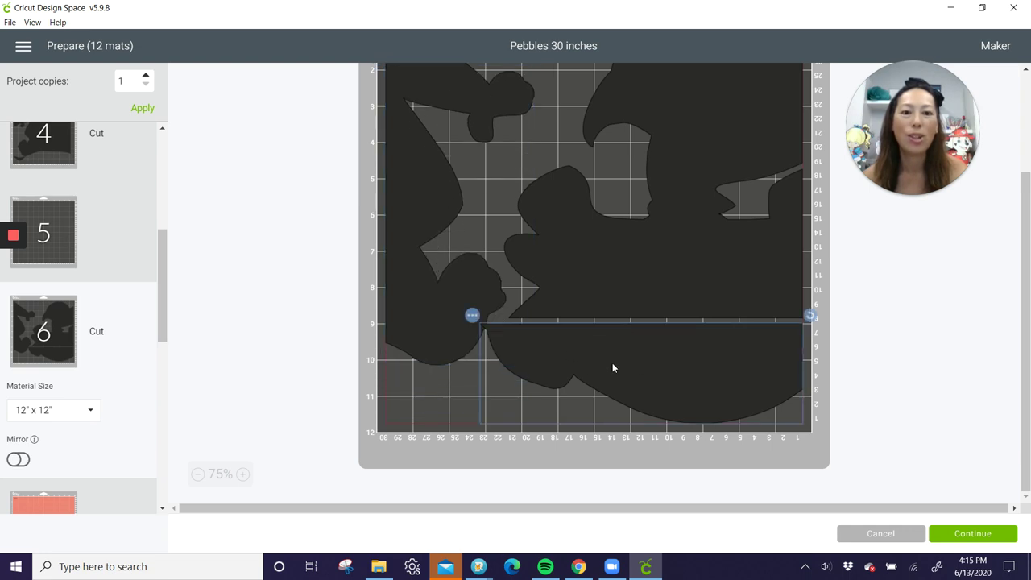
{"action": "scroll", "coordinate": [613, 363], "scroll_direction": "up", "scroll_amount": 3}
{"action": "scroll", "coordinate": [617, 363], "scroll_direction": "down", "scroll_amount": 3}
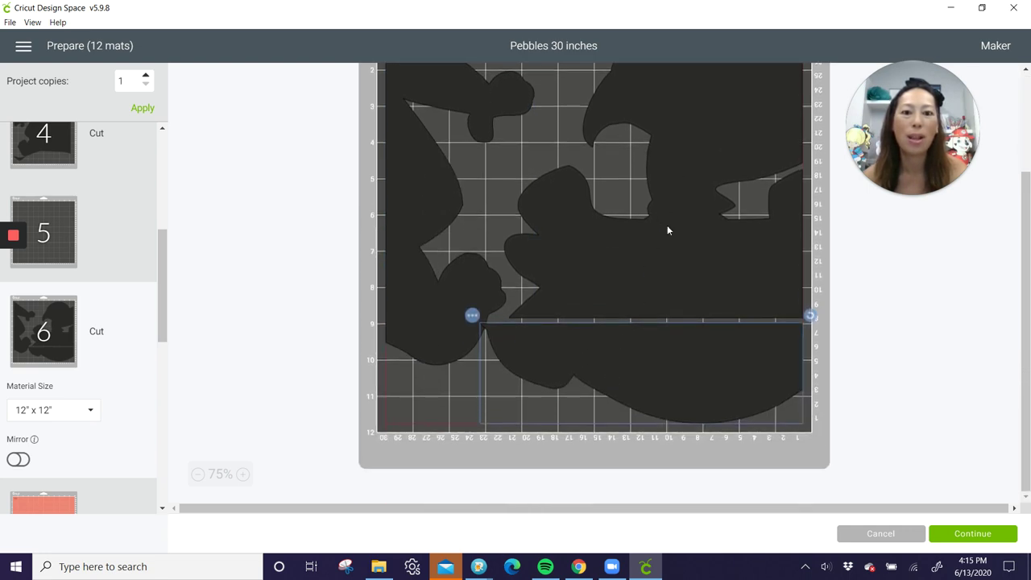
{"action": "left_click_drag", "start_coordinate": [645, 368], "coordinate": [631, 97]}
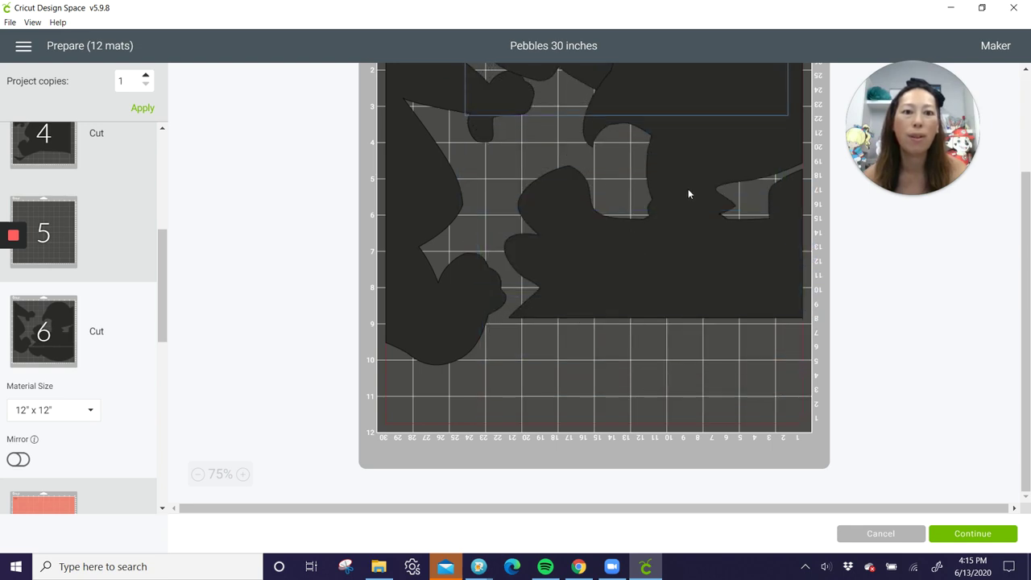
{"action": "scroll", "coordinate": [711, 340], "scroll_direction": "up", "scroll_amount": 3}
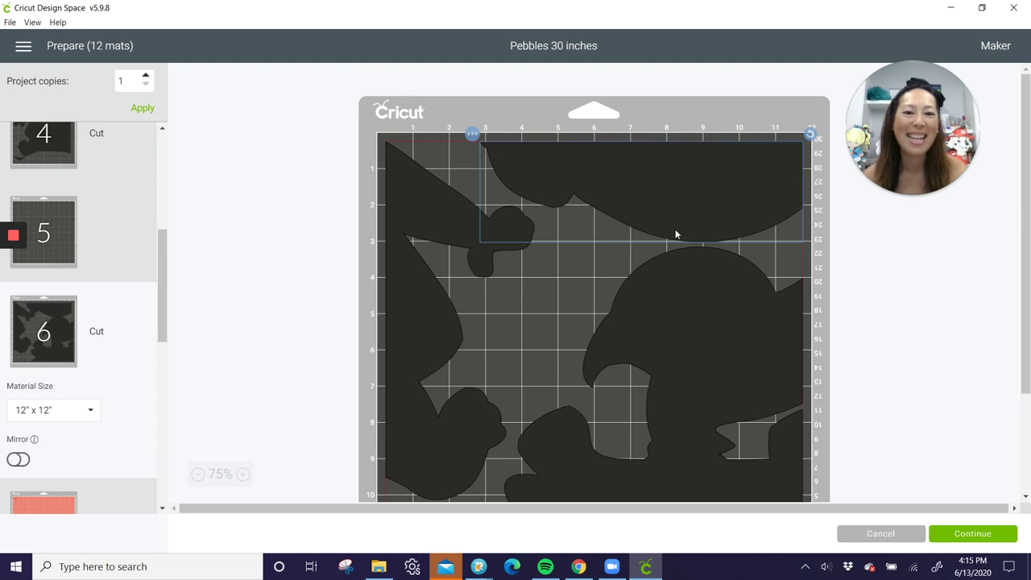
{"action": "scroll", "coordinate": [665, 236], "scroll_direction": "down", "scroll_amount": 3}
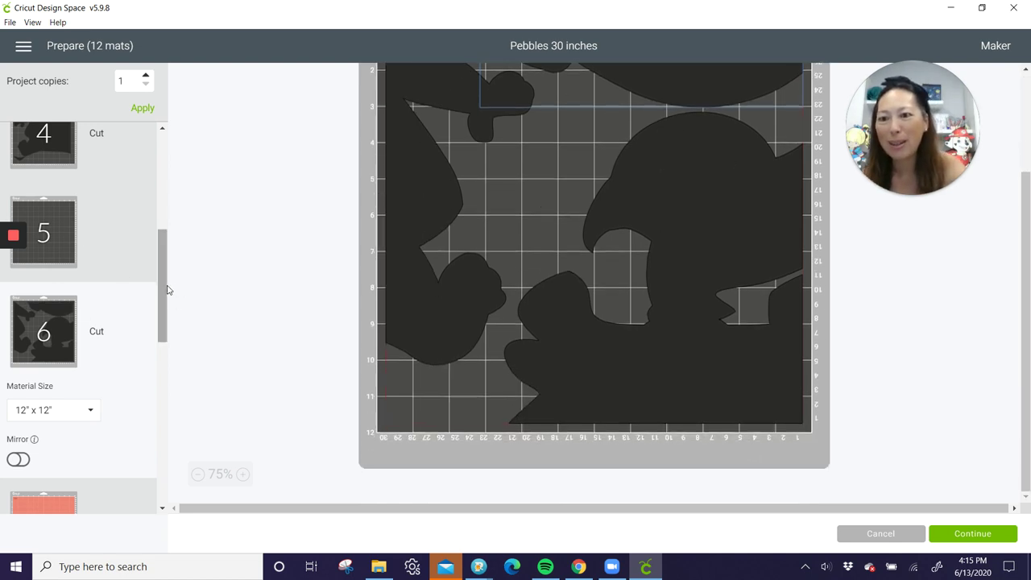
{"action": "left_click_drag", "start_coordinate": [167, 290], "coordinate": [166, 350]}
Review mats 7 and 8, then show mat 9's two orange hair pieces.
{"action": "mouse_move", "coordinate": [8, 310]}
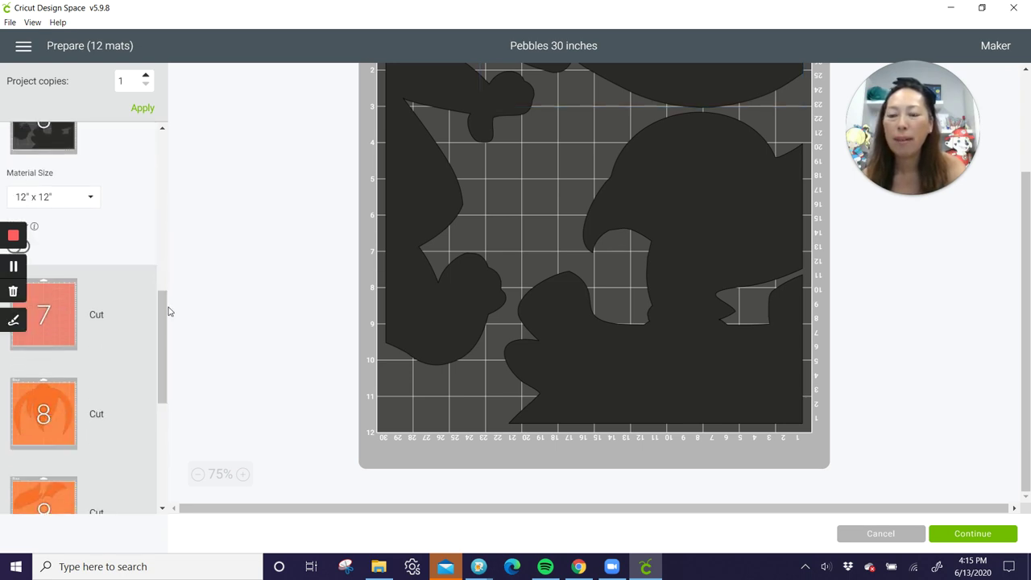
{"action": "left_click", "coordinate": [130, 317]}
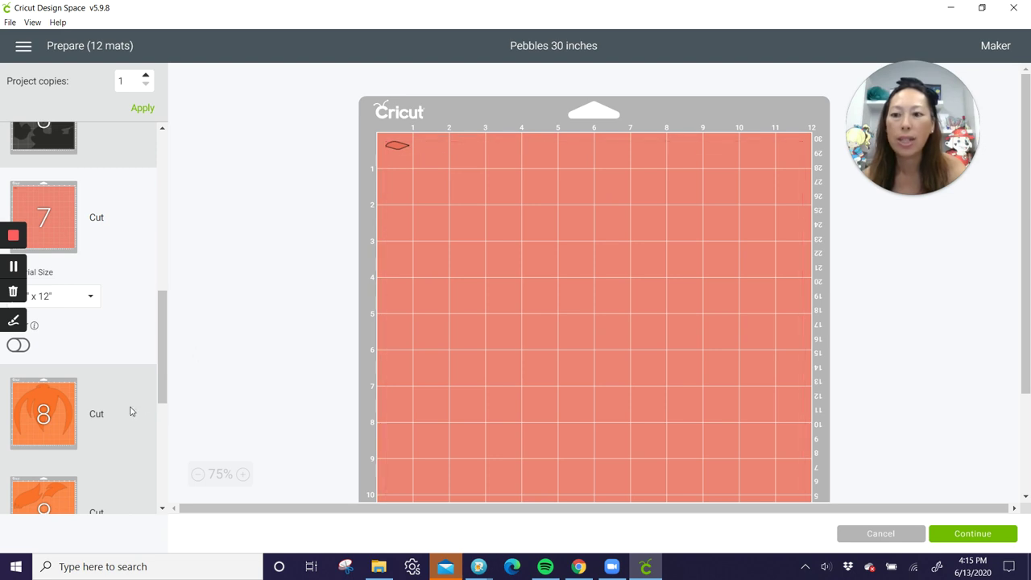
{"action": "left_click", "coordinate": [47, 430]}
{"action": "scroll", "coordinate": [470, 414], "scroll_direction": "down", "scroll_amount": 3}
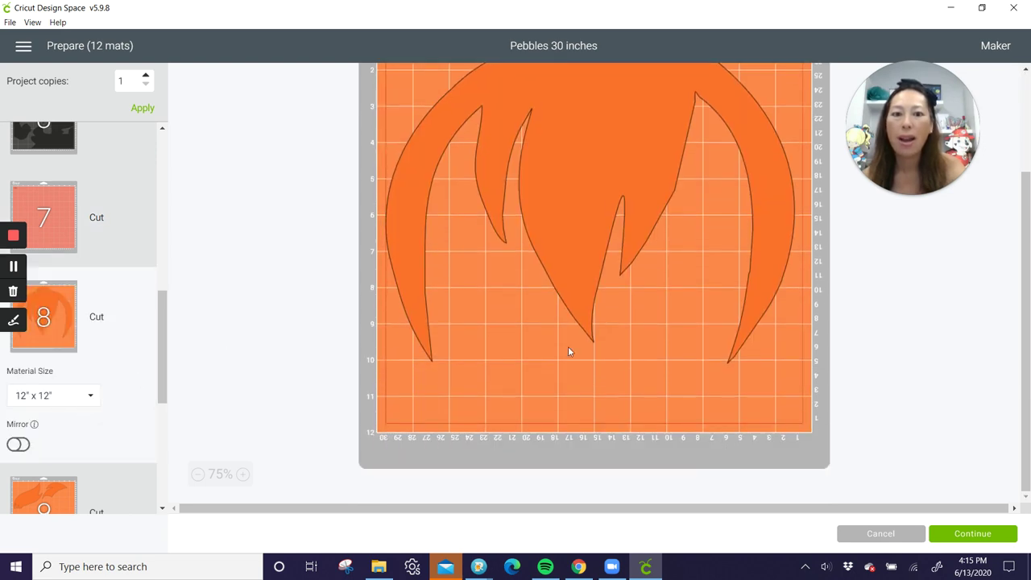
{"action": "left_click", "coordinate": [39, 500]}
{"action": "scroll", "coordinate": [483, 237], "scroll_direction": "up", "scroll_amount": 5}
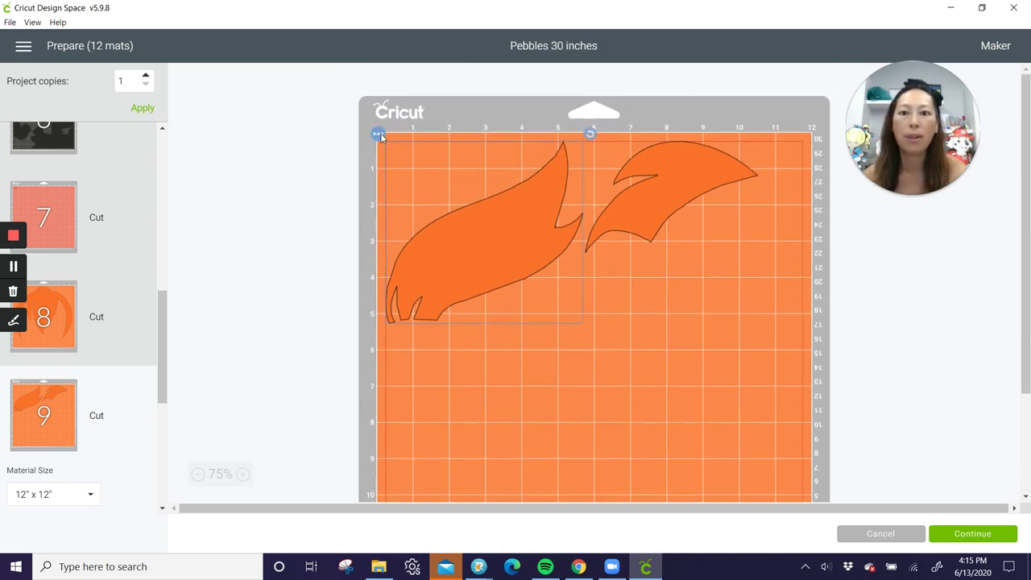
Move one hair piece from mat 9 to orange mat 8, rotated upright in the right gap.
{"action": "left_click", "coordinate": [379, 135]}
{"action": "left_click", "coordinate": [384, 159]}
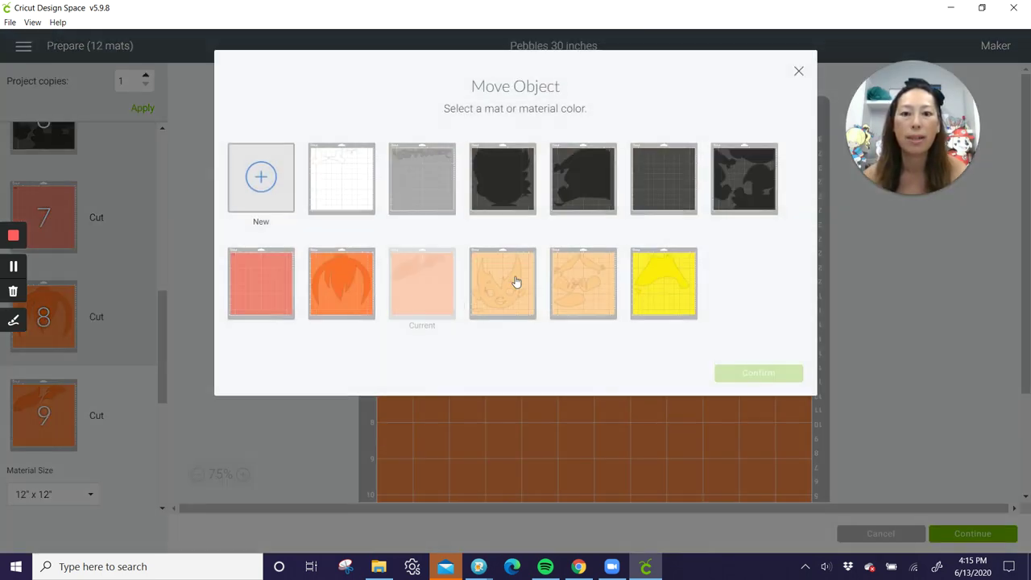
{"action": "left_click", "coordinate": [345, 293]}
{"action": "left_click", "coordinate": [758, 373]}
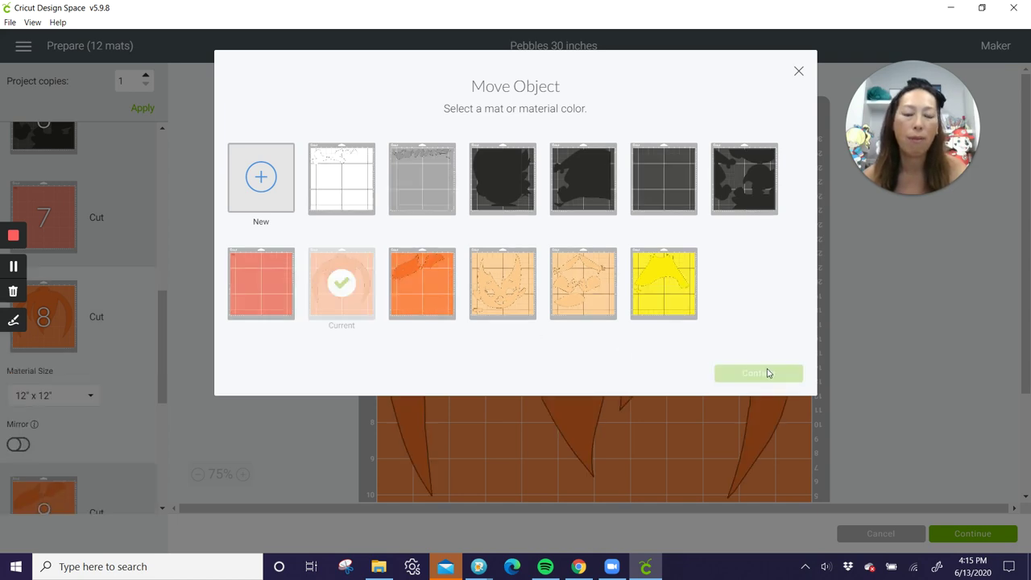
{"action": "left_click_drag", "start_coordinate": [524, 270], "coordinate": [690, 417]}
{"action": "scroll", "coordinate": [693, 395], "scroll_direction": "down", "scroll_amount": 3}
{"action": "left_click_drag", "start_coordinate": [686, 325], "coordinate": [567, 330]}
{"action": "left_click_drag", "start_coordinate": [604, 235], "coordinate": [564, 445]}
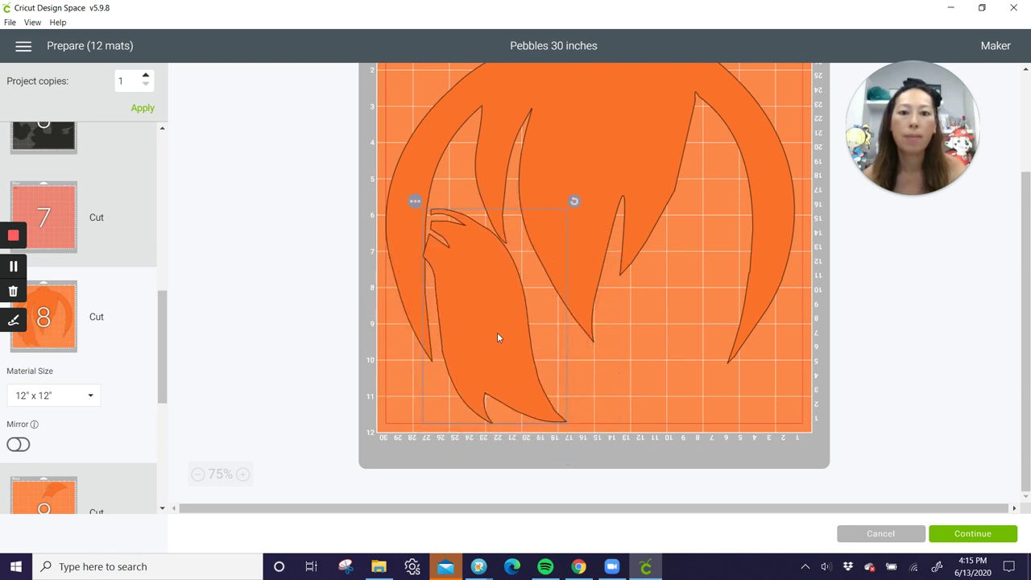
{"action": "left_click_drag", "start_coordinate": [498, 337], "coordinate": [701, 338]}
{"action": "left_click_drag", "start_coordinate": [770, 204], "coordinate": [753, 293]}
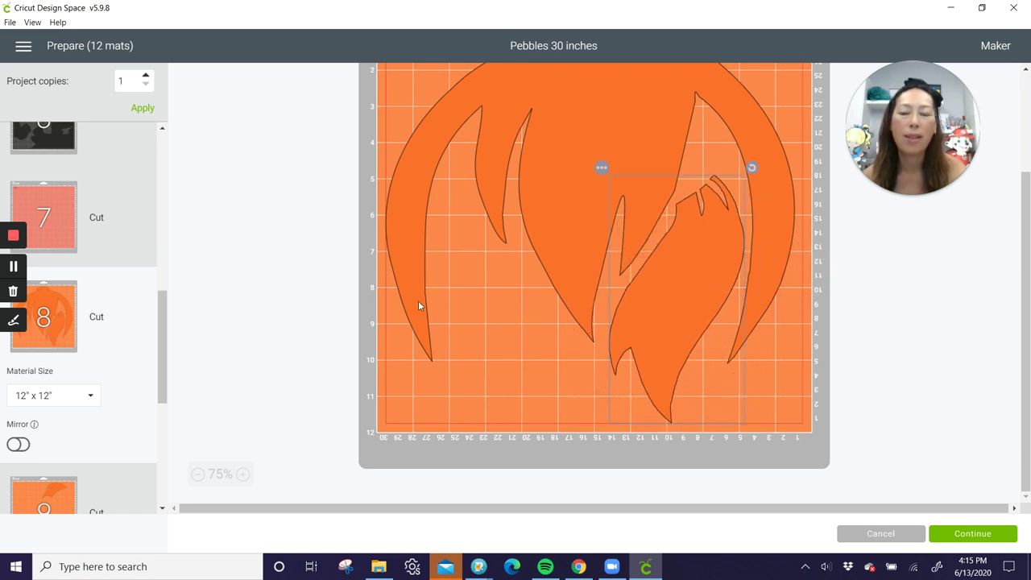
Move the other orange piece onto the hair mat, turned upright in the lower middle.
{"action": "left_click", "coordinate": [50, 481]}
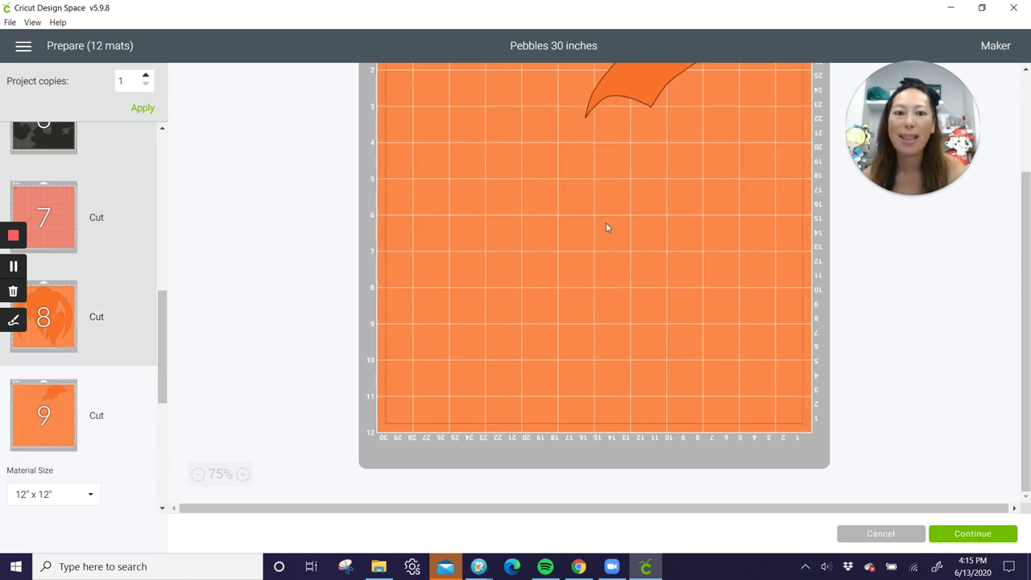
{"action": "scroll", "coordinate": [606, 221], "scroll_direction": "up", "scroll_amount": 3}
{"action": "left_click", "coordinate": [578, 133]}
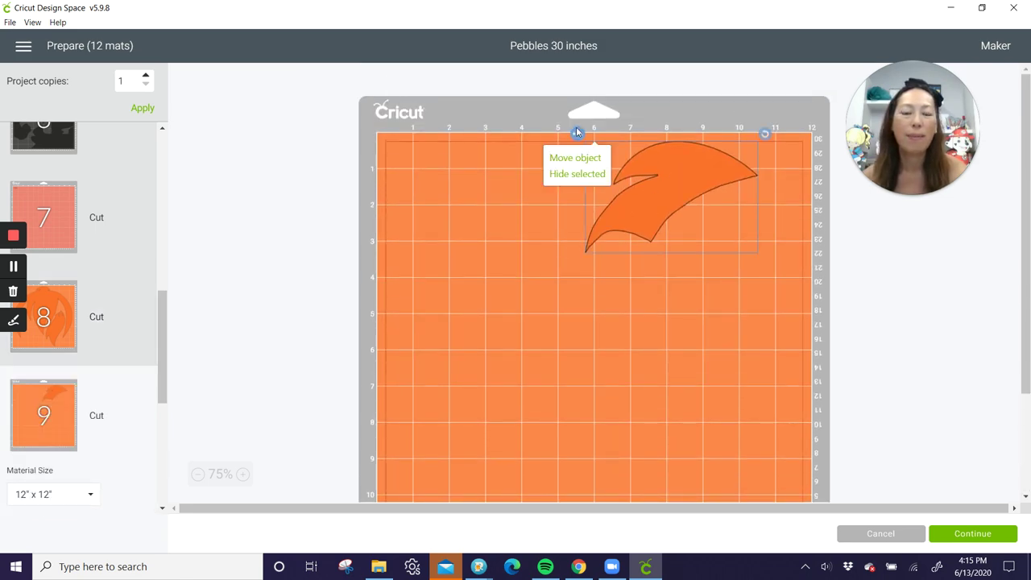
{"action": "left_click", "coordinate": [592, 160]}
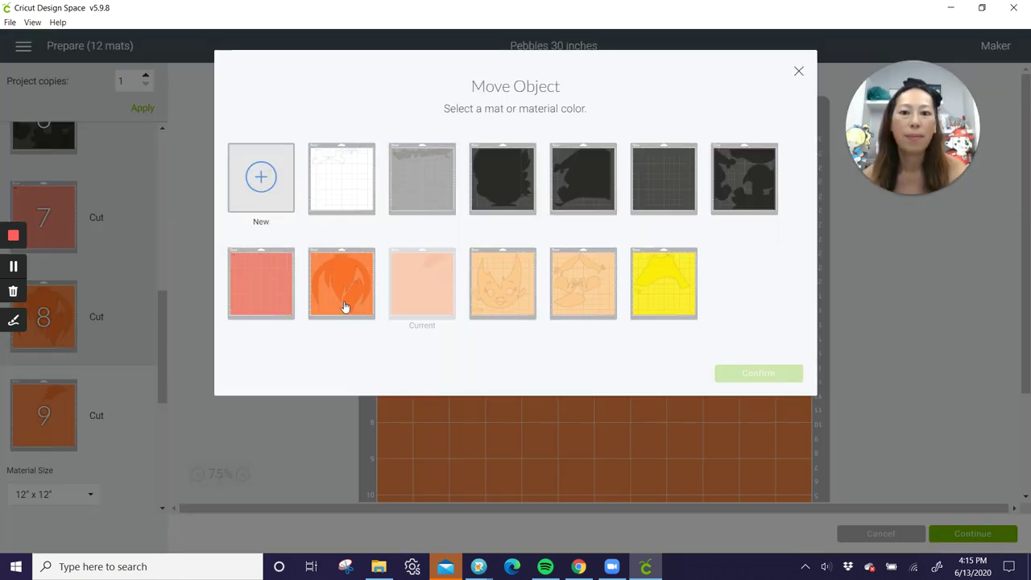
{"action": "left_click", "coordinate": [357, 301]}
{"action": "left_click", "coordinate": [745, 374]}
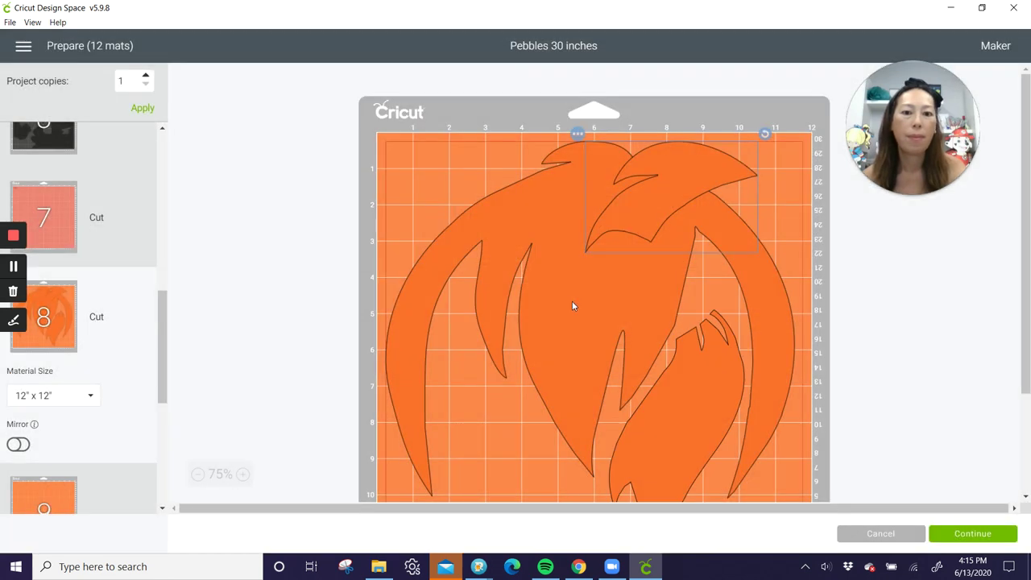
{"action": "left_click_drag", "start_coordinate": [663, 185], "coordinate": [522, 419]}
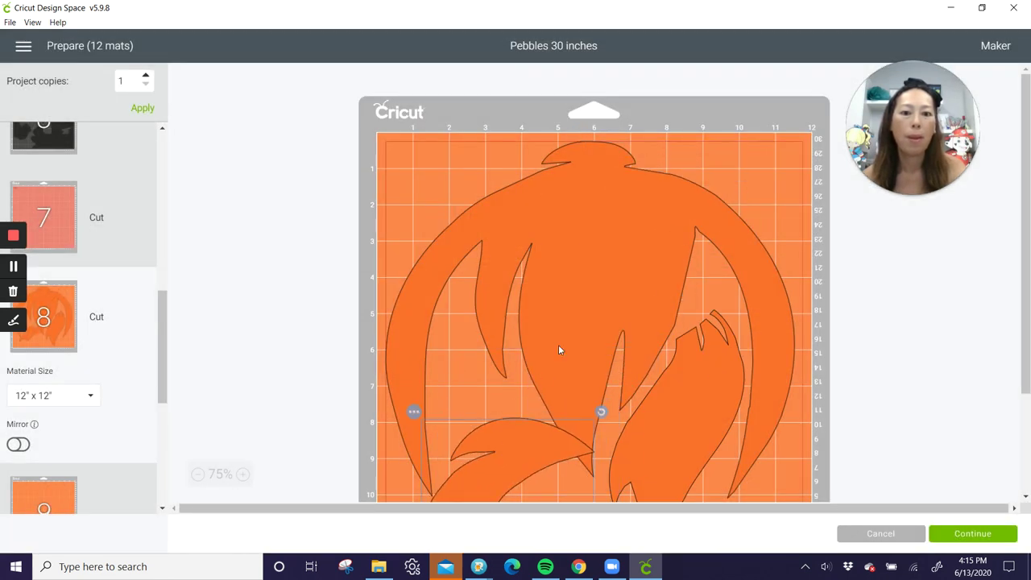
{"action": "scroll", "coordinate": [561, 349], "scroll_direction": "down", "scroll_amount": 3}
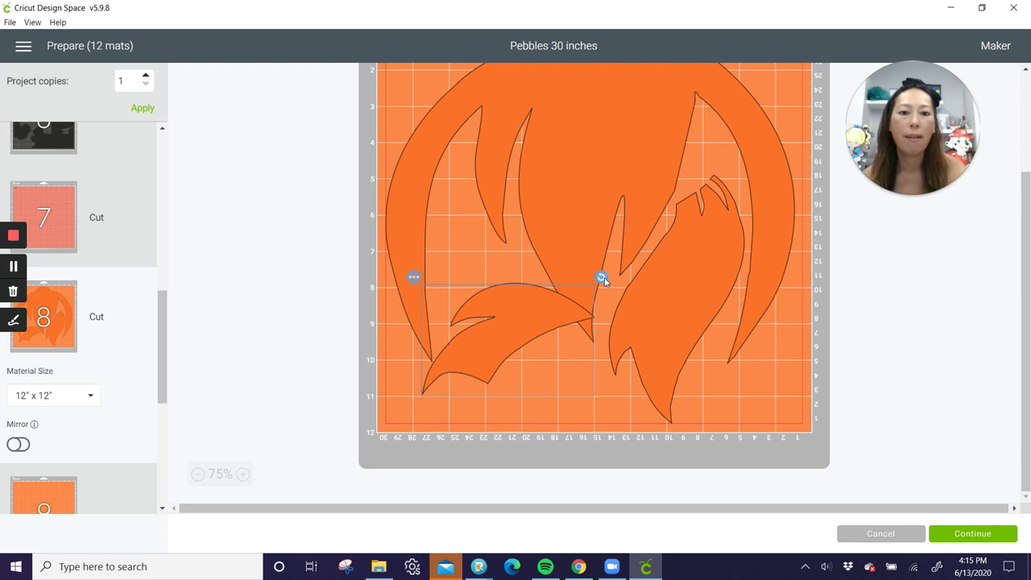
{"action": "left_click_drag", "start_coordinate": [604, 280], "coordinate": [441, 250]}
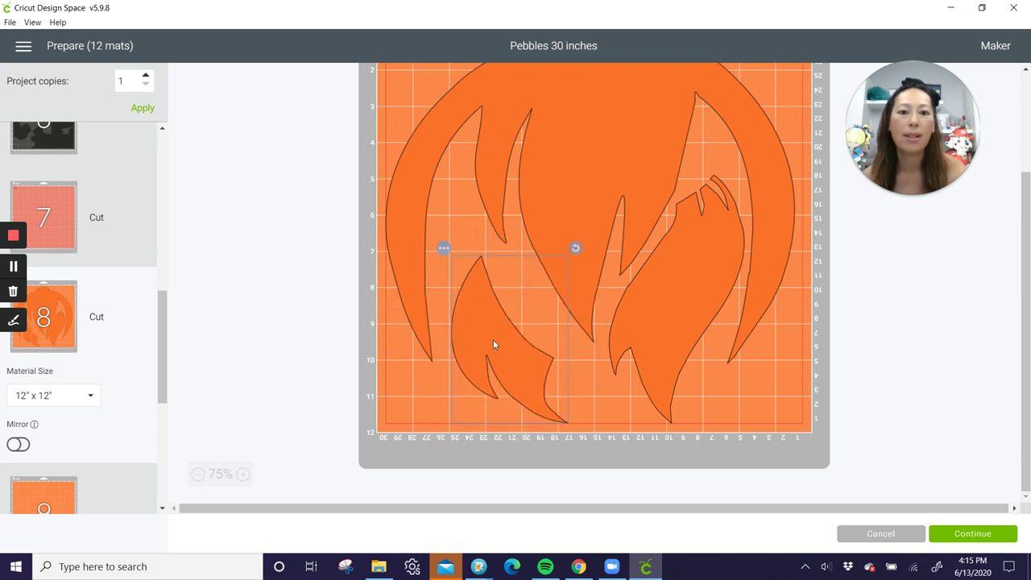
{"action": "scroll", "coordinate": [508, 314], "scroll_direction": "up", "scroll_amount": 3}
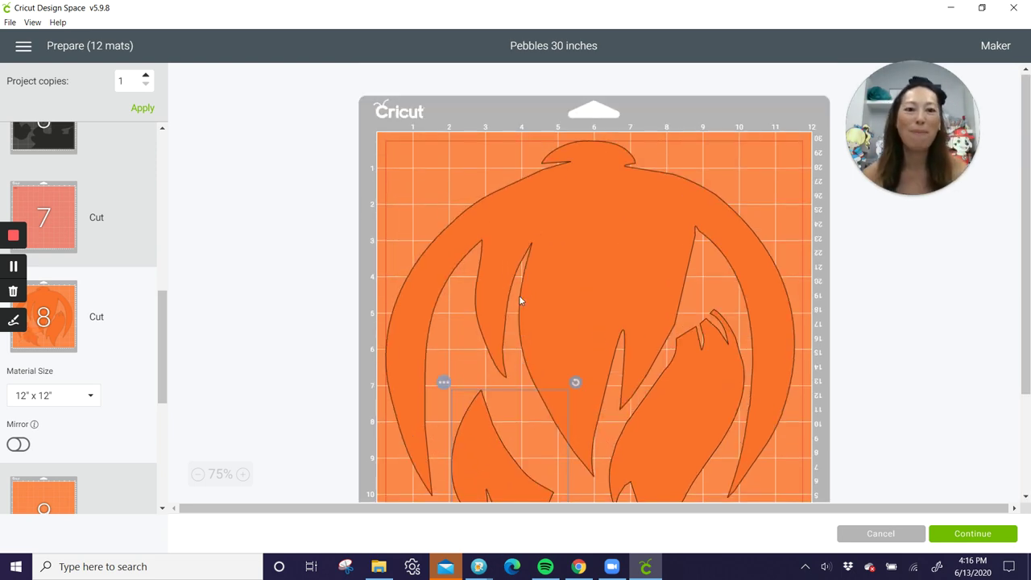
{"action": "scroll", "coordinate": [523, 299], "scroll_direction": "down", "scroll_amount": 2}
{"action": "scroll", "coordinate": [520, 311], "scroll_direction": "down", "scroll_amount": 1}
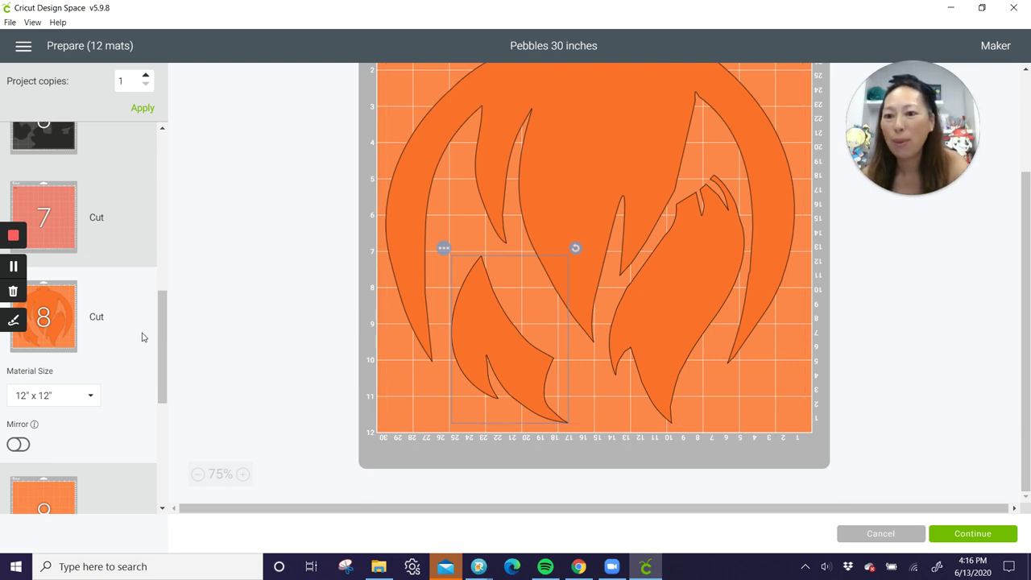
{"action": "left_click_drag", "start_coordinate": [160, 332], "coordinate": [161, 410]}
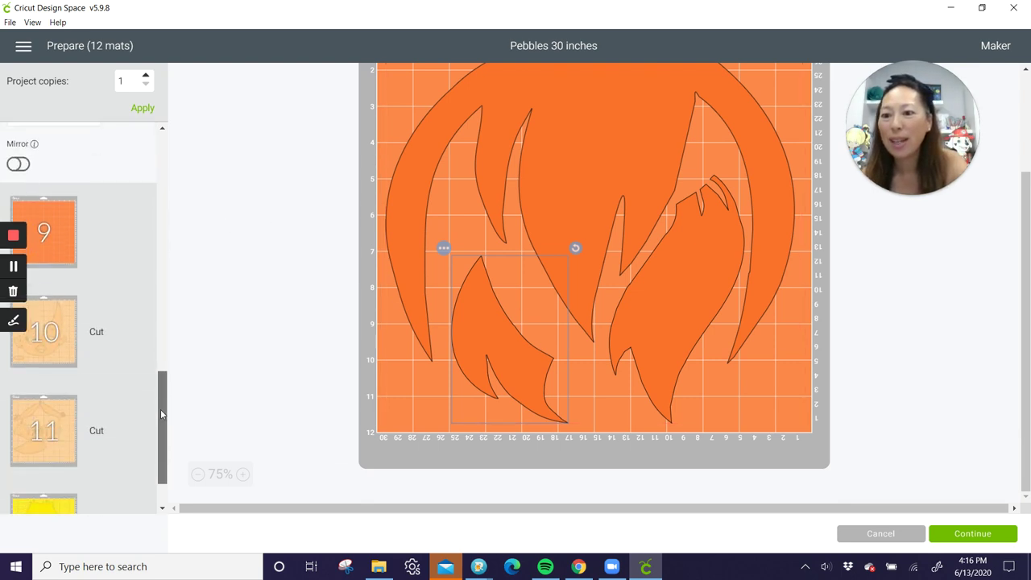
Review the peach face mat 10 and the following mat 11 on the canvas.
{"action": "left_click", "coordinate": [71, 340]}
{"action": "scroll", "coordinate": [478, 295], "scroll_direction": "up", "scroll_amount": 3}
{"action": "scroll", "coordinate": [479, 295], "scroll_direction": "down", "scroll_amount": 3}
{"action": "left_click", "coordinate": [61, 440]}
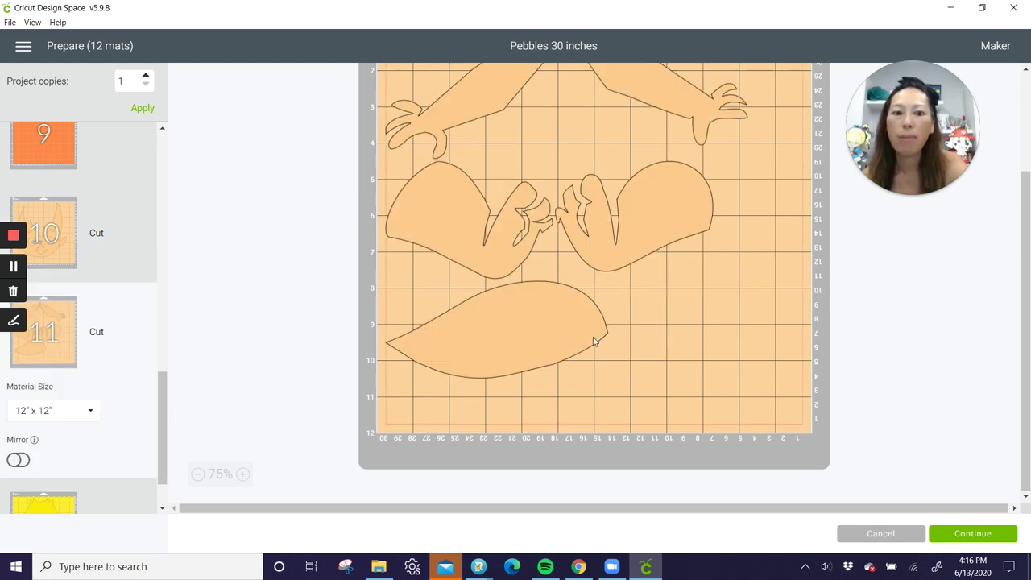
{"action": "scroll", "coordinate": [644, 315], "scroll_direction": "up", "scroll_amount": 3}
{"action": "scroll", "coordinate": [644, 315], "scroll_direction": "down", "scroll_amount": 2}
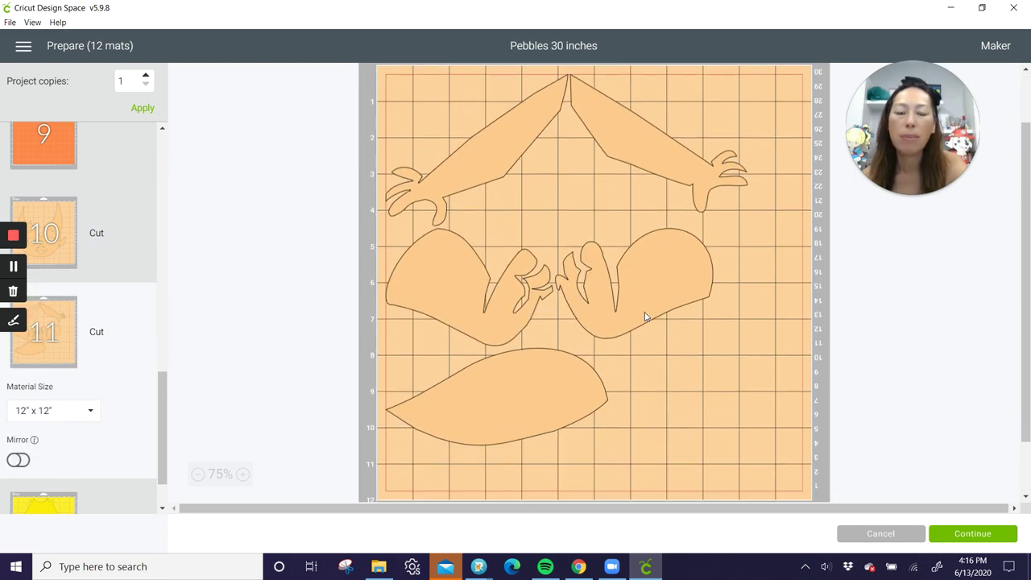
Set the face mat 10's Material Size to 12" x 24".
{"action": "left_click", "coordinate": [128, 251]}
{"action": "left_click", "coordinate": [93, 320]}
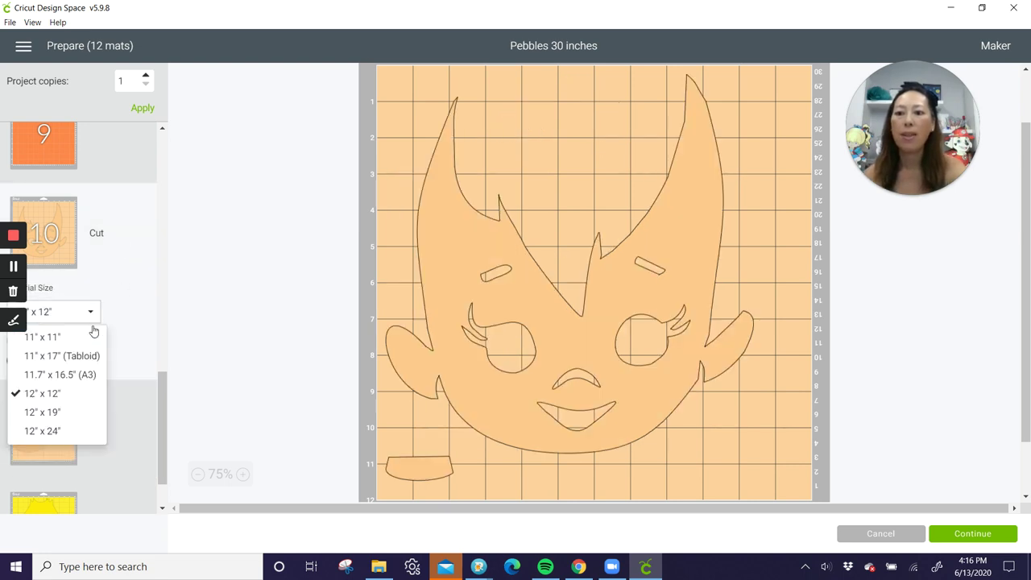
{"action": "left_click", "coordinate": [83, 431]}
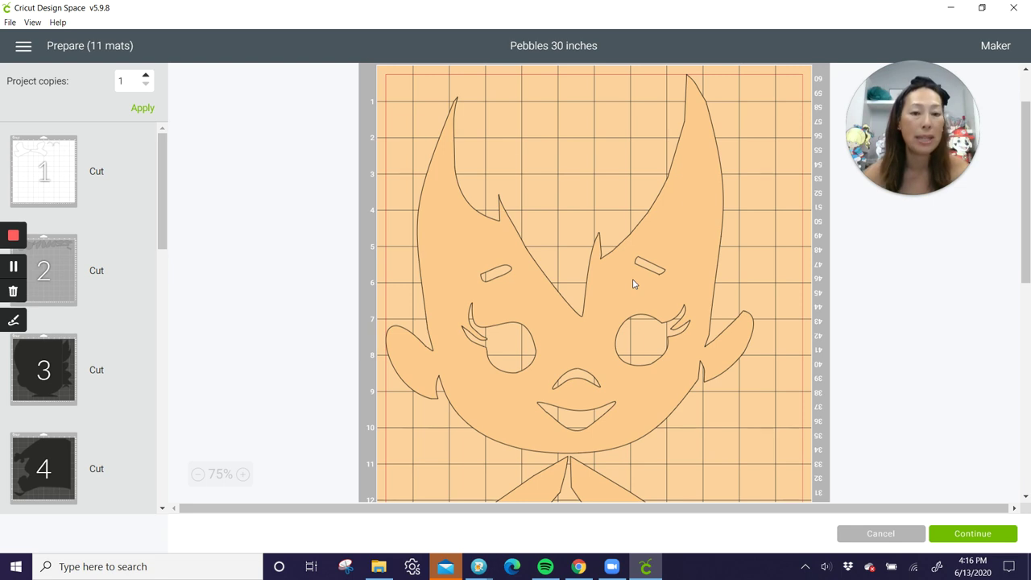
{"action": "scroll", "coordinate": [633, 283], "scroll_direction": "up", "scroll_amount": 1}
{"action": "scroll", "coordinate": [634, 351], "scroll_direction": "down", "scroll_amount": 3}
Move one arm piece to the top above the face and rotate the other arm.
{"action": "left_click_drag", "start_coordinate": [632, 381], "coordinate": [663, 147]}
{"action": "scroll", "coordinate": [668, 161], "scroll_direction": "up", "scroll_amount": 2}
{"action": "left_click_drag", "start_coordinate": [665, 365], "coordinate": [531, 239]}
{"action": "scroll", "coordinate": [531, 239], "scroll_direction": "down", "scroll_amount": 3}
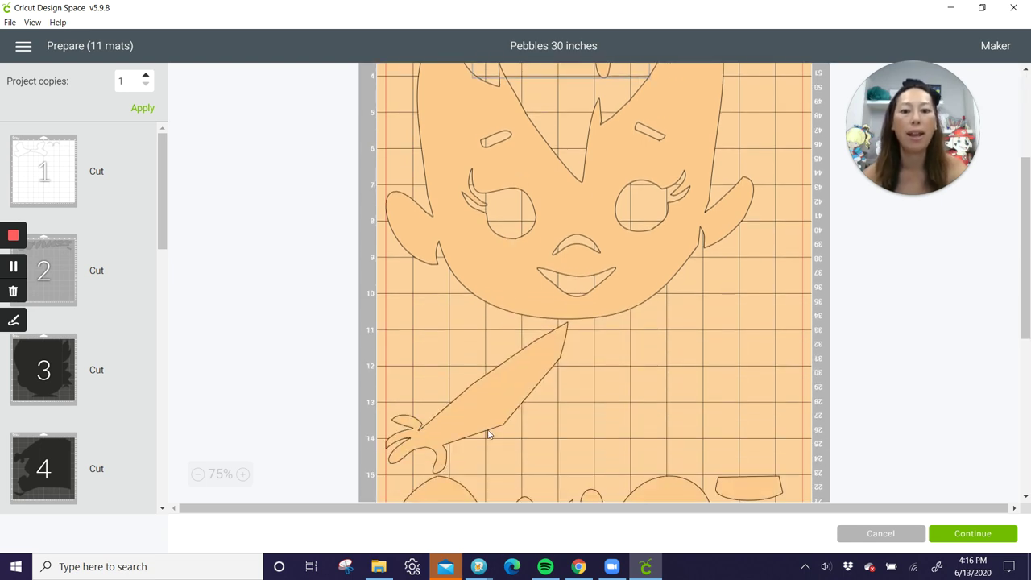
{"action": "left_click_drag", "start_coordinate": [506, 398], "coordinate": [723, 373]}
{"action": "left_click_drag", "start_coordinate": [791, 287], "coordinate": [856, 212]}
{"action": "scroll", "coordinate": [820, 238], "scroll_direction": "up", "scroll_amount": 3}
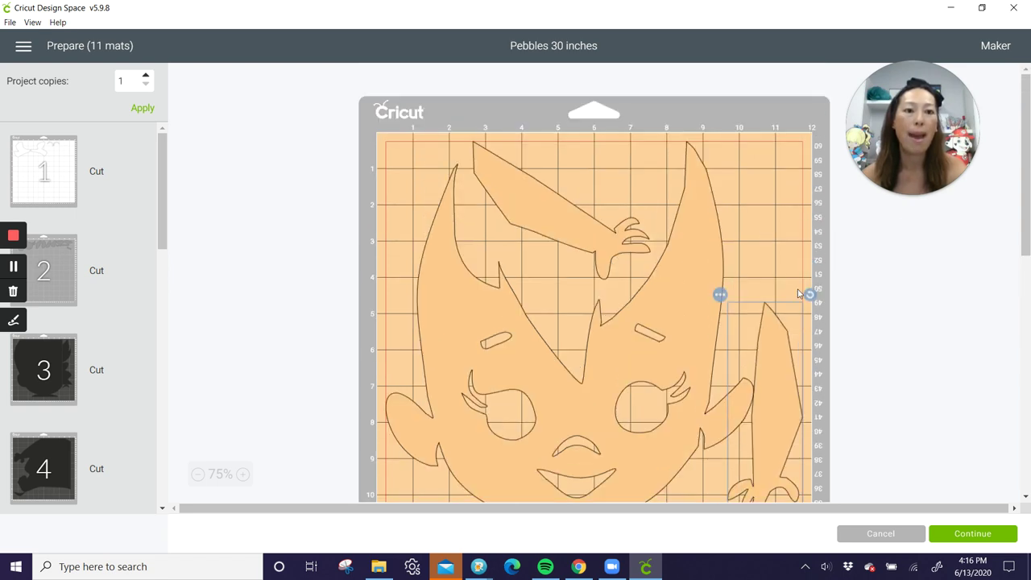
{"action": "left_click_drag", "start_coordinate": [788, 334], "coordinate": [788, 173]}
{"action": "scroll", "coordinate": [535, 323], "scroll_direction": "down", "scroll_amount": 3}
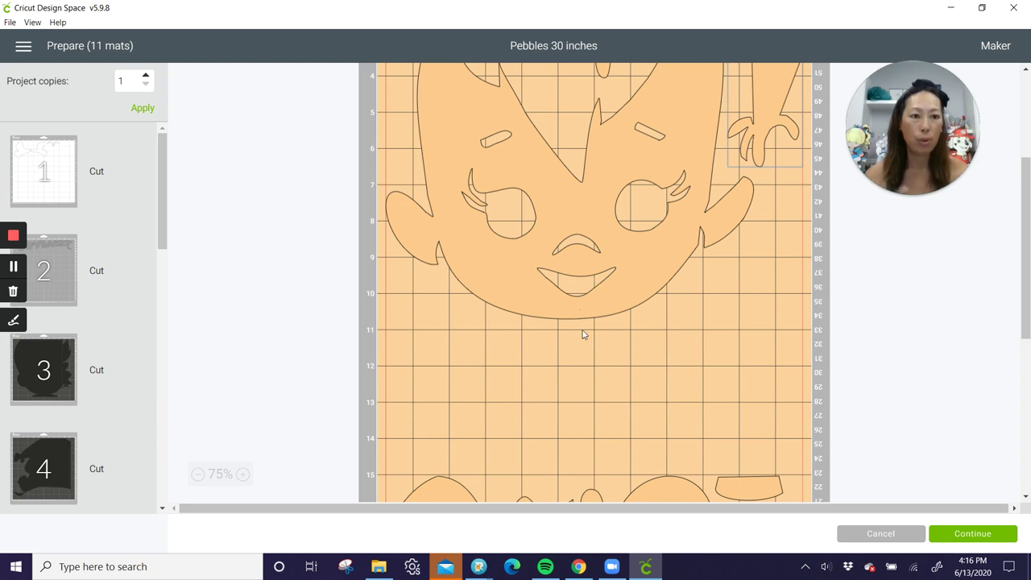
{"action": "scroll", "coordinate": [583, 330], "scroll_direction": "down", "scroll_amount": 2}
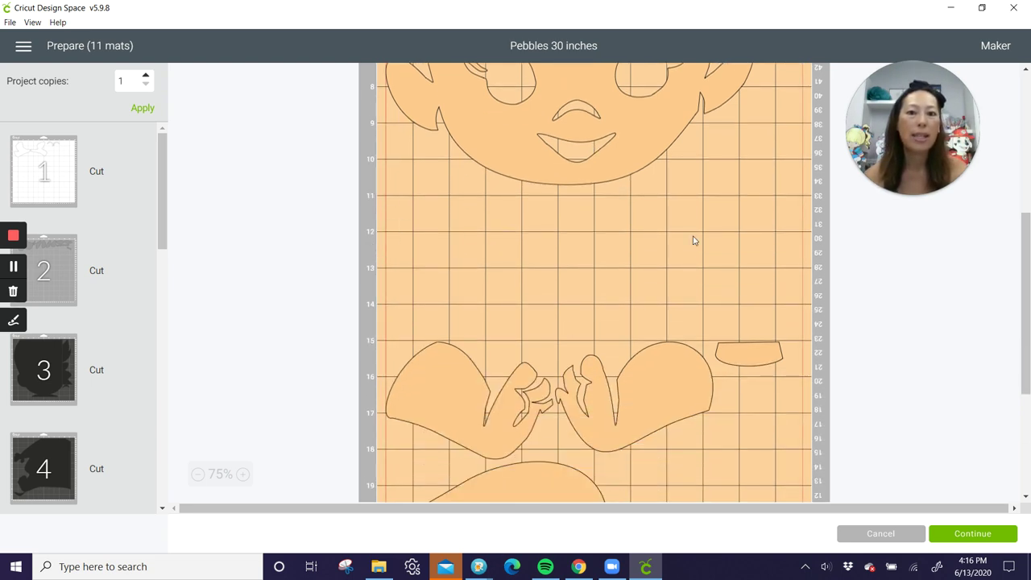
Move both arms and hands up into a row and put the small strip beside the face.
{"action": "left_click_drag", "start_coordinate": [458, 378], "coordinate": [433, 288]}
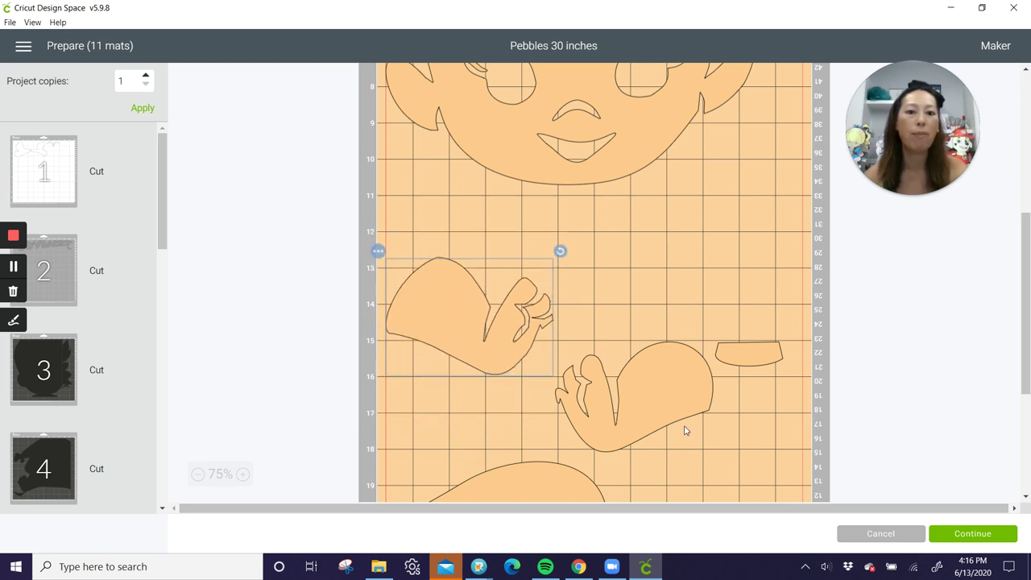
{"action": "left_click_drag", "start_coordinate": [686, 432], "coordinate": [691, 359]}
{"action": "left_click_drag", "start_coordinate": [779, 360], "coordinate": [799, 122]}
{"action": "left_click_drag", "start_coordinate": [636, 353], "coordinate": [776, 201]}
{"action": "left_click_drag", "start_coordinate": [778, 250], "coordinate": [786, 306]}
Raise the lower peach body piece under the arms, then bring yellow mat 11 into view.
{"action": "scroll", "coordinate": [709, 375], "scroll_direction": "down", "scroll_amount": 2}
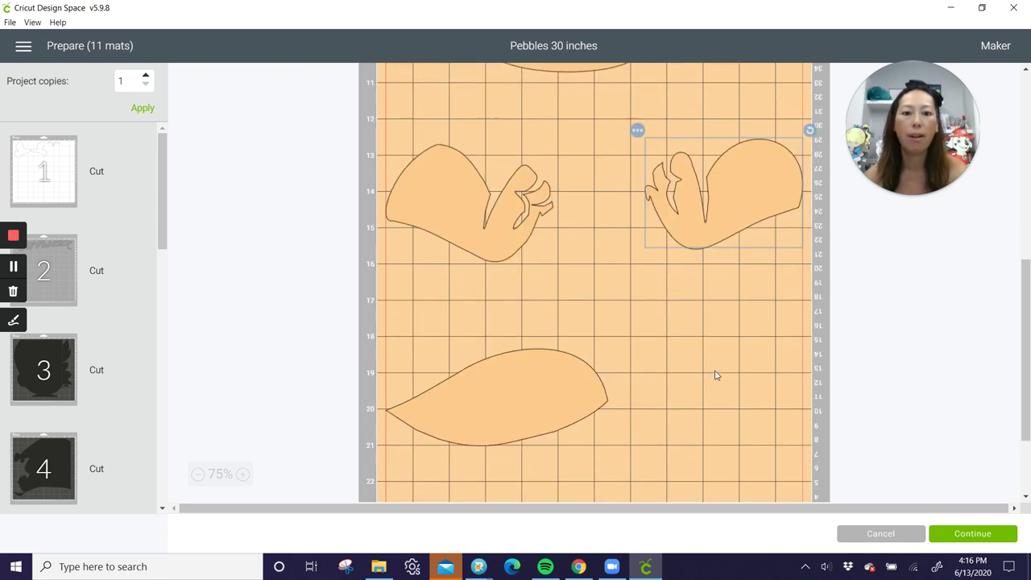
{"action": "left_click_drag", "start_coordinate": [529, 352], "coordinate": [596, 253]}
{"action": "scroll", "coordinate": [577, 265], "scroll_direction": "up", "scroll_amount": 4}
{"action": "scroll", "coordinate": [605, 291], "scroll_direction": "up", "scroll_amount": 3}
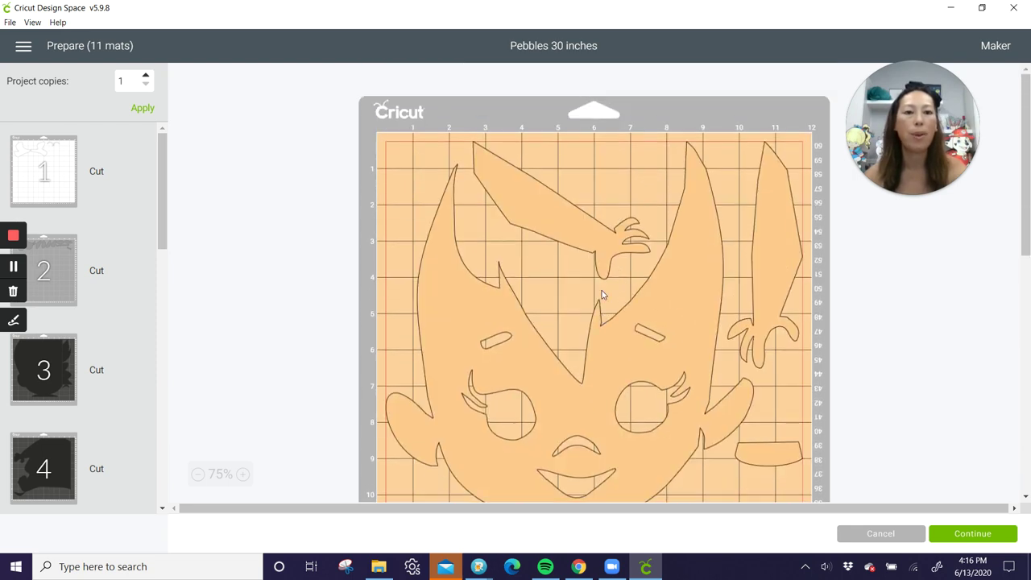
{"action": "scroll", "coordinate": [499, 286], "scroll_direction": "down", "scroll_amount": 2}
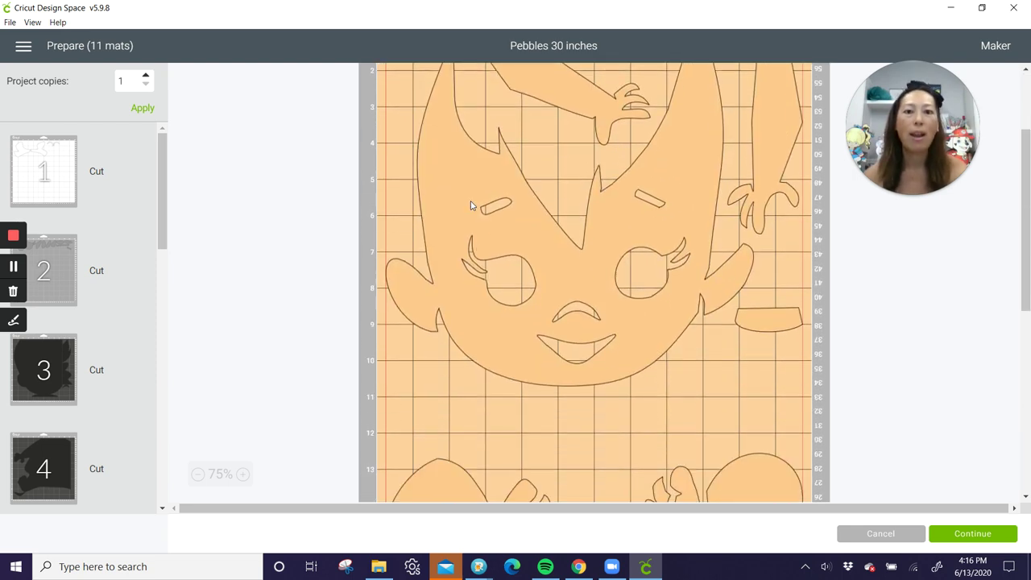
{"action": "scroll", "coordinate": [569, 360], "scroll_direction": "down", "scroll_amount": 3}
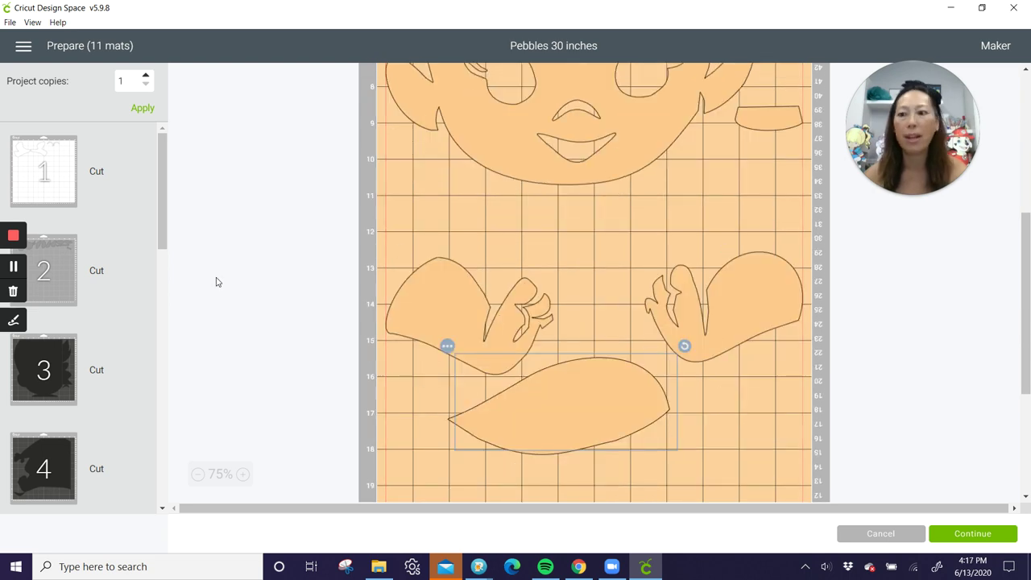
{"action": "left_click_drag", "start_coordinate": [170, 199], "coordinate": [179, 471]}
On yellow mat 11, move the small triangle into the top-left corner beside the dress.
{"action": "left_click", "coordinate": [49, 450]}
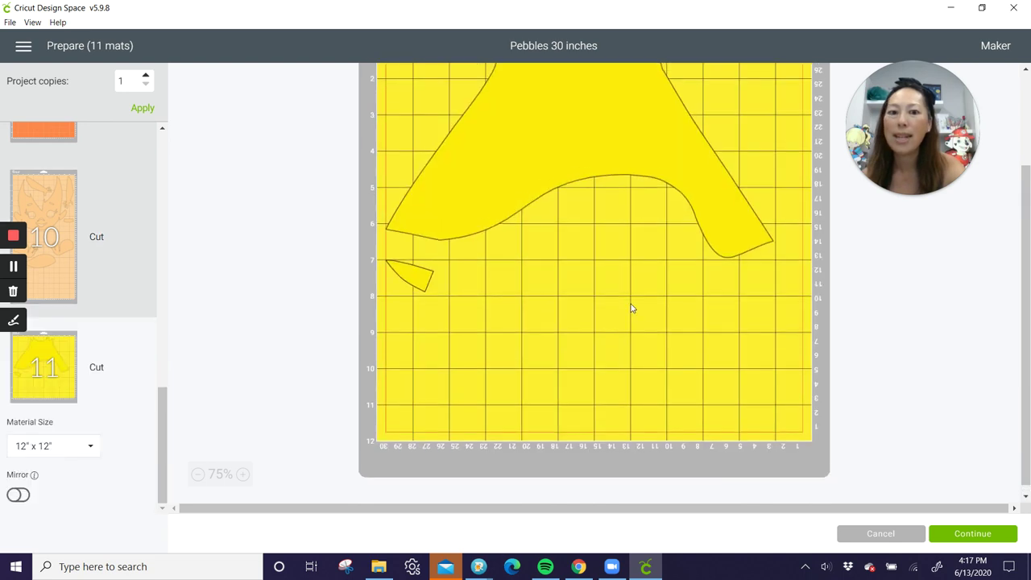
{"action": "left_click_drag", "start_coordinate": [417, 413], "coordinate": [451, 191]}
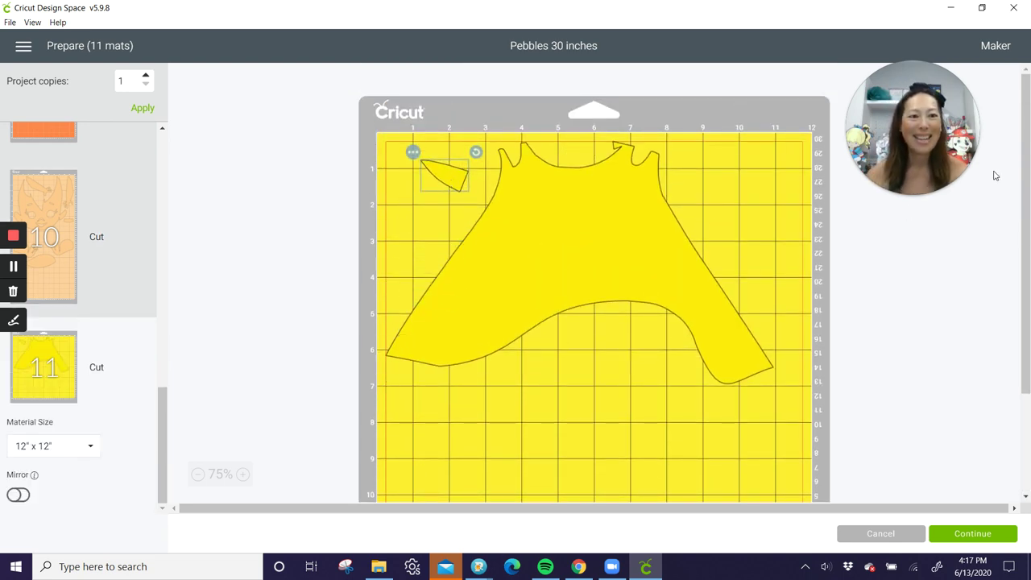
{"action": "left_click_drag", "start_coordinate": [925, 124], "coordinate": [316, 113]}
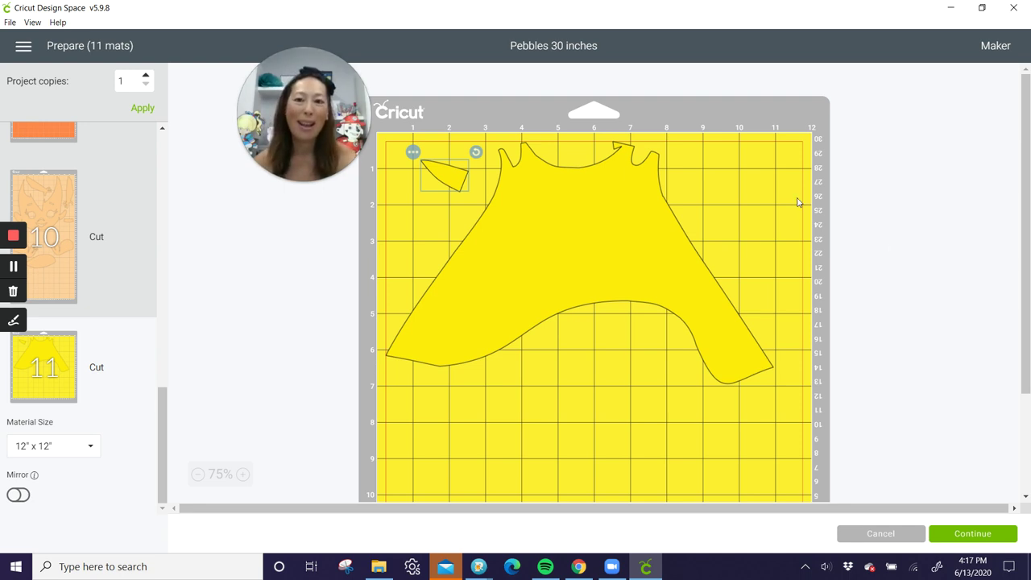
{"action": "left_click_drag", "start_coordinate": [341, 69], "coordinate": [499, 32]}
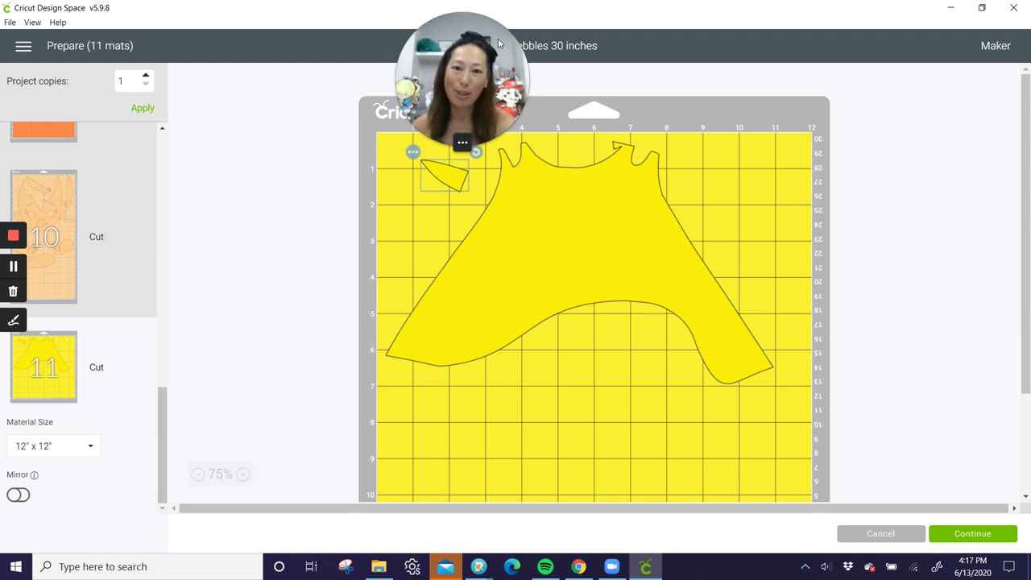